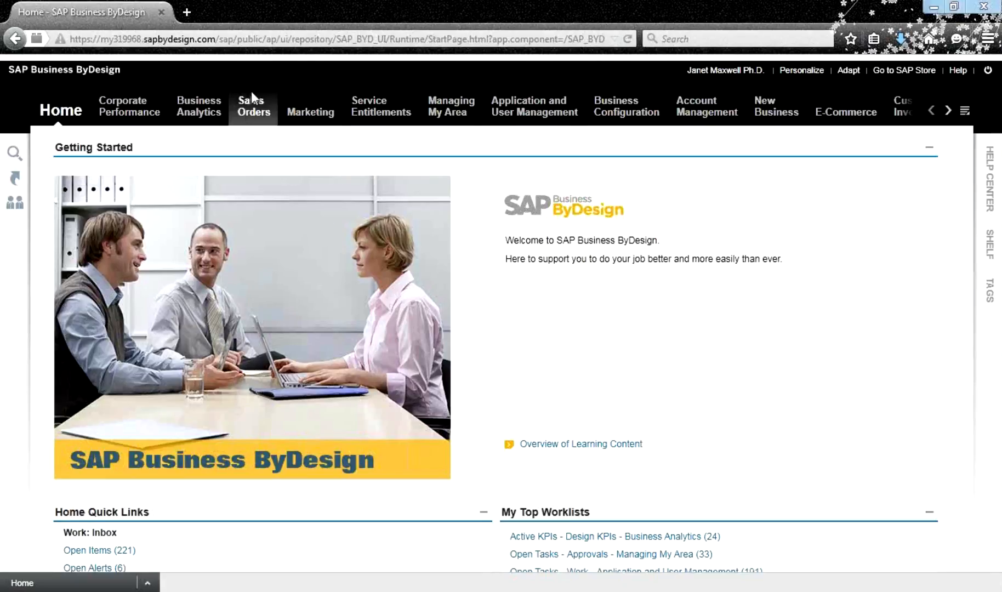
Open the Sales Orders Reports list, which shows six Sales and Marketing reports
mouse_move(253, 99)
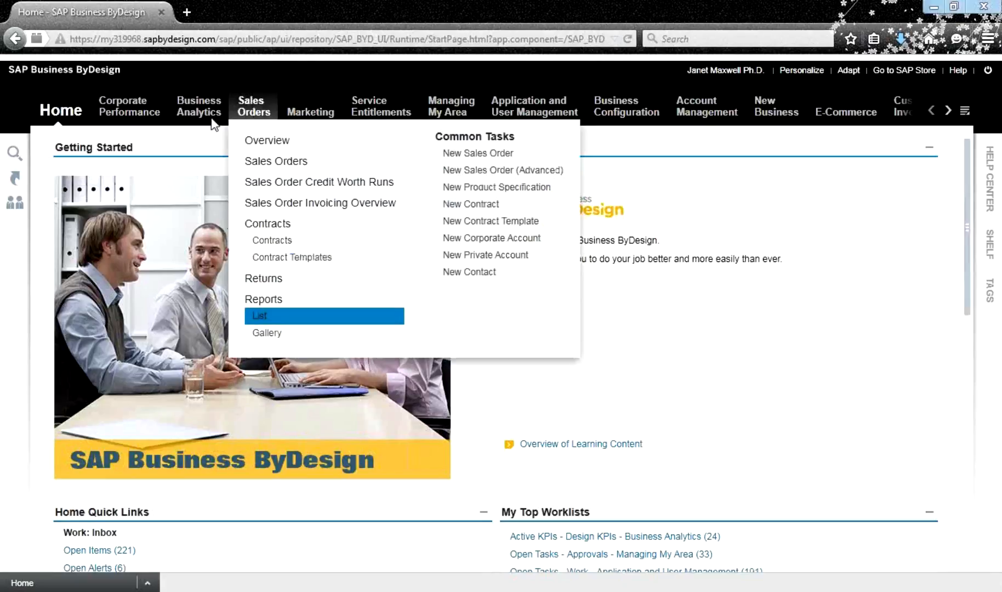
mouse_move(211, 122)
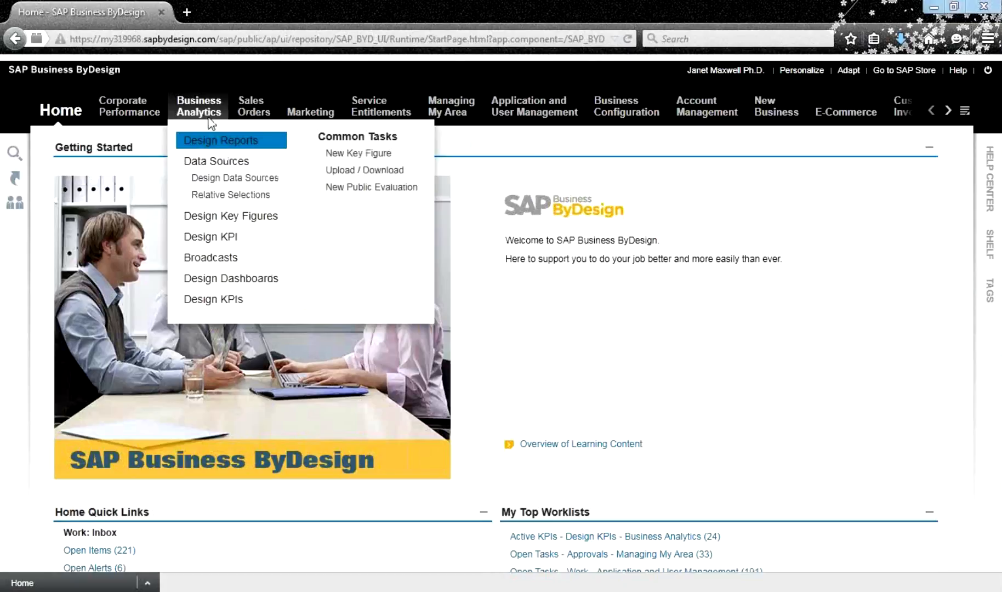
mouse_move(128, 119)
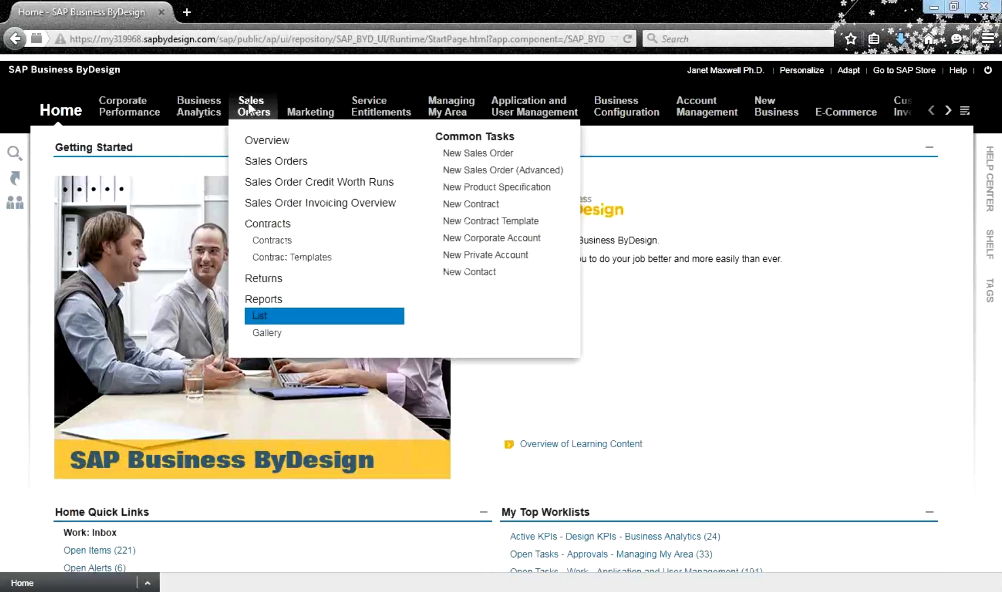
click(273, 307)
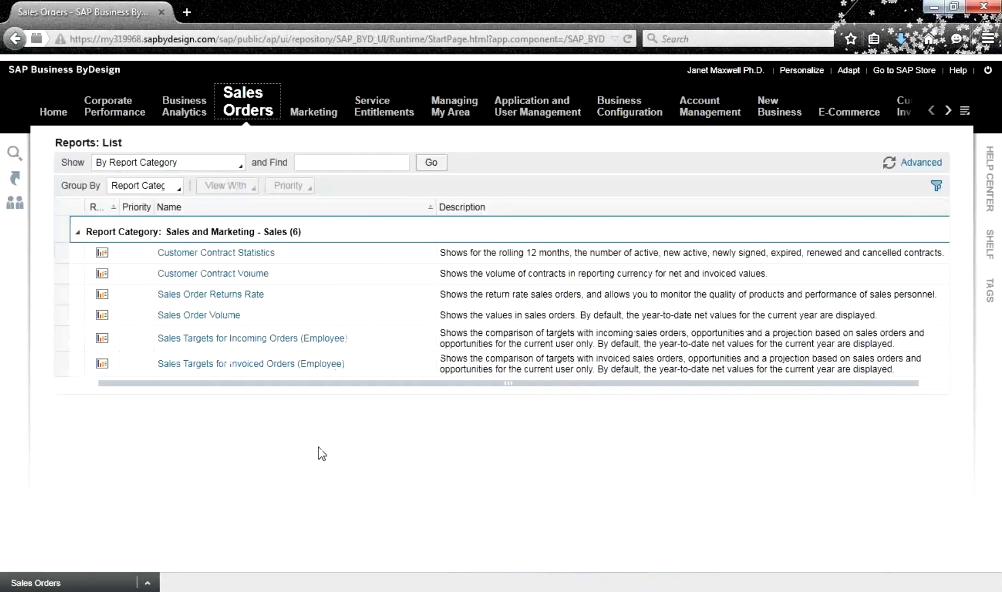
Select and open the Sales Order Volume report from the Reports list
click(222, 300)
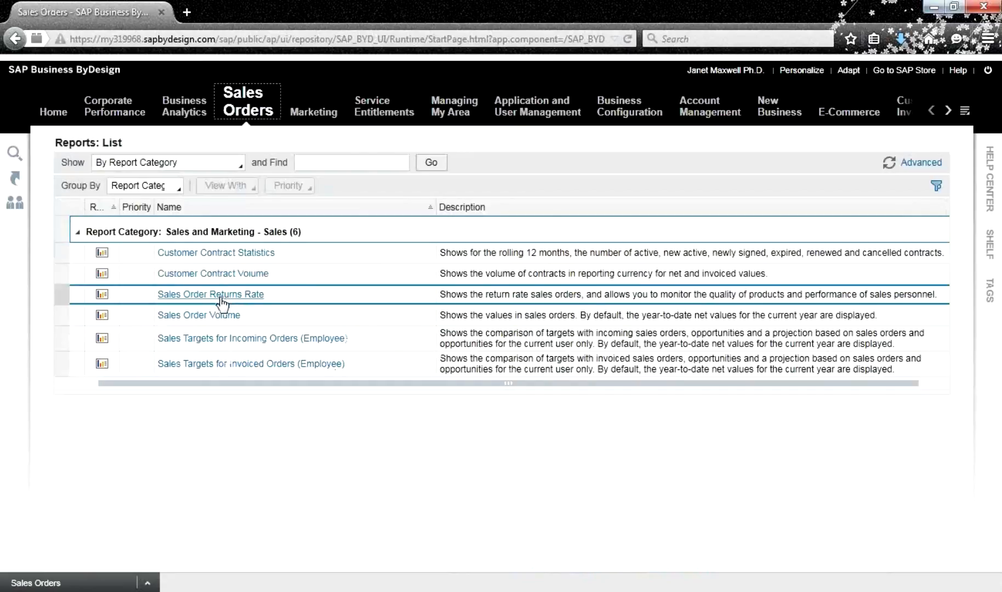
click(308, 312)
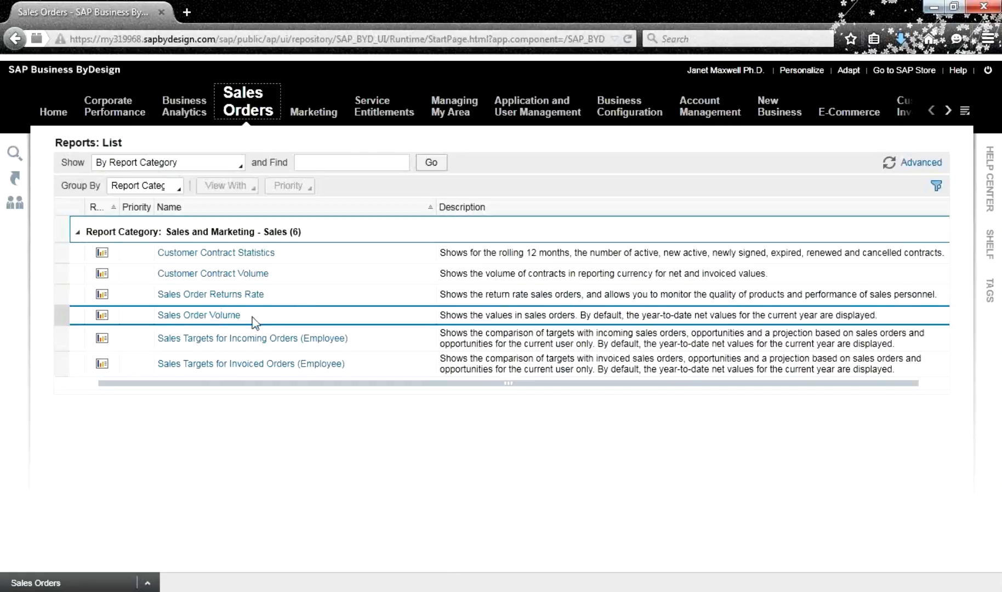
click(207, 319)
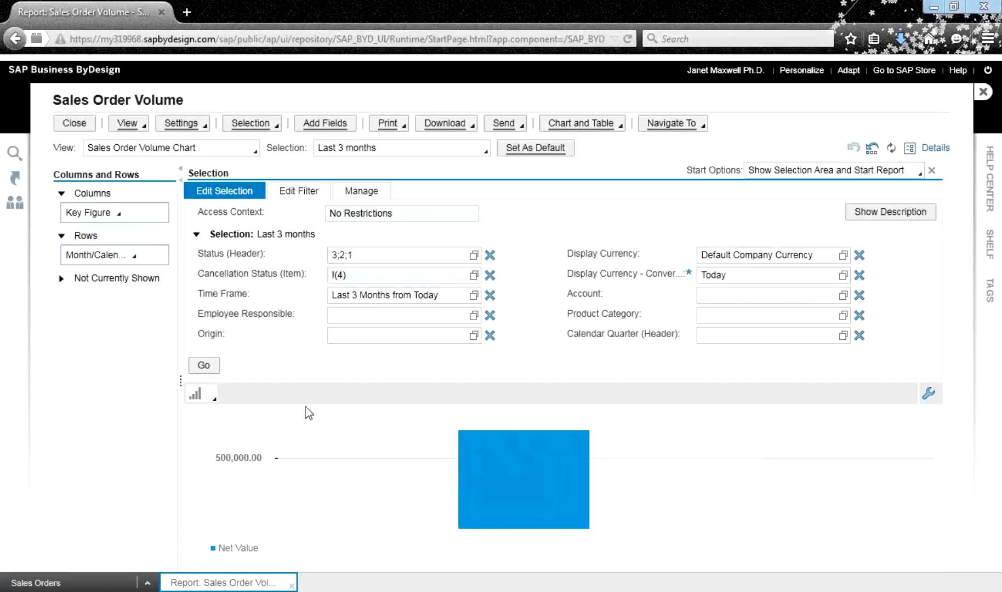
click(196, 236)
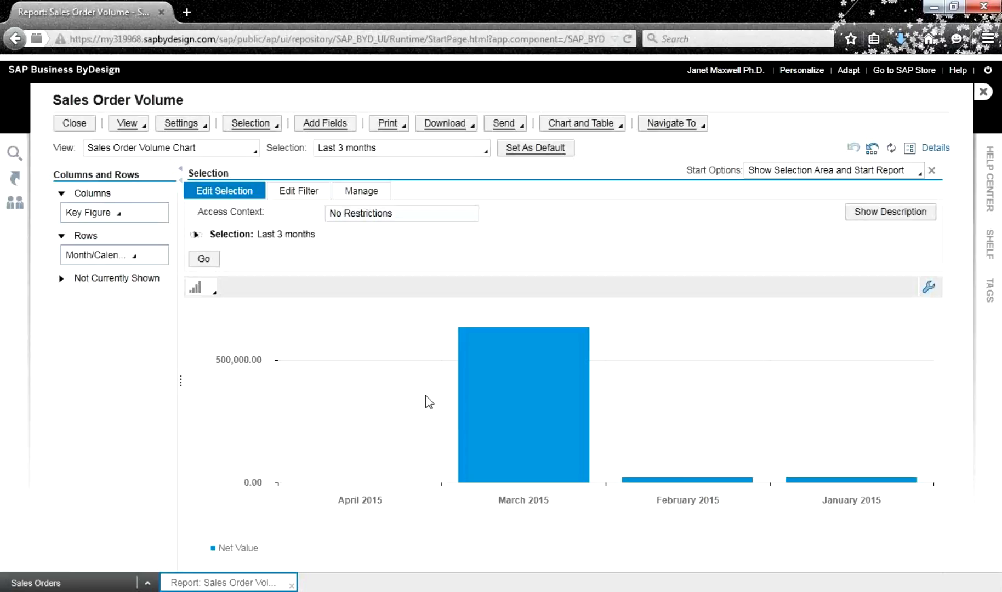
mouse_move(528, 396)
click(196, 235)
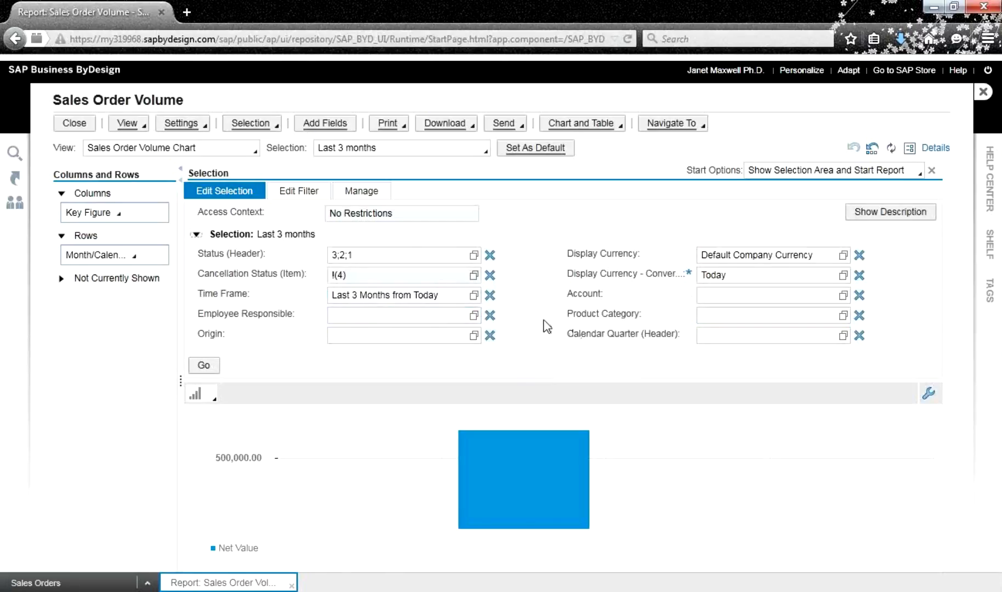
Set Time Frame to the relative range Last Year to Date, then collapse and re-expand Selection
click(475, 296)
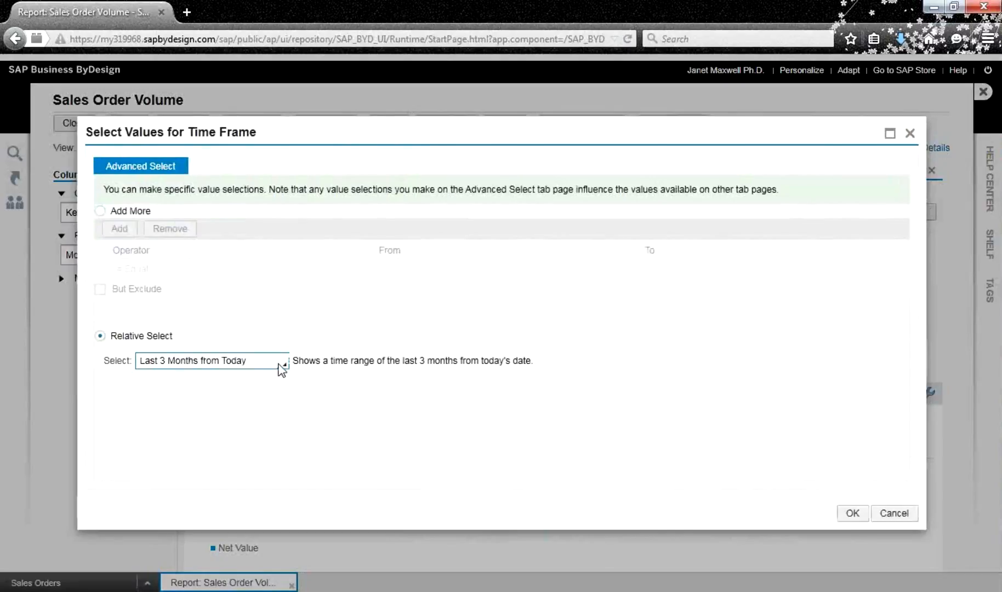
click(279, 365)
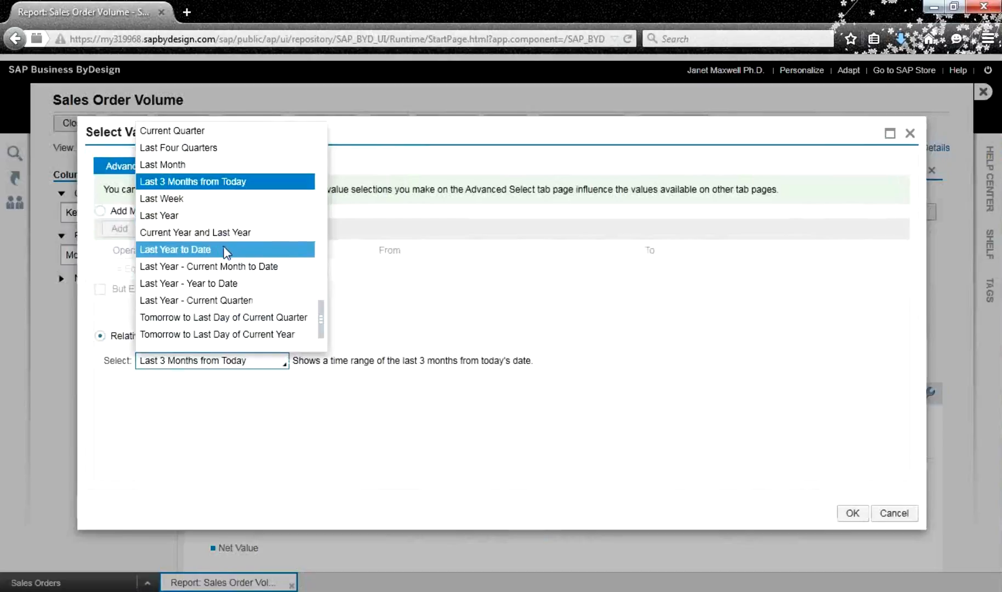
click(226, 251)
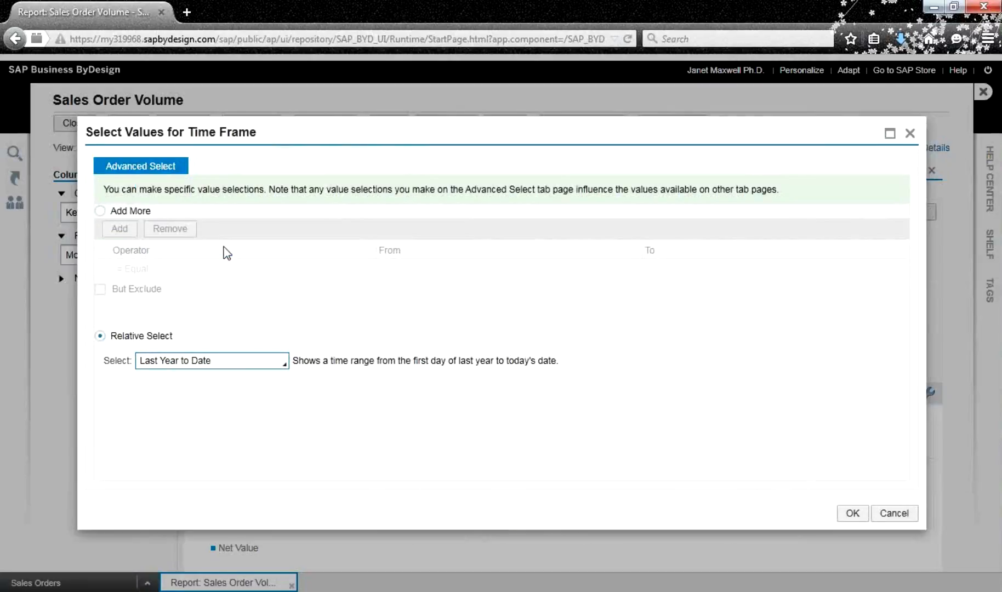
click(853, 513)
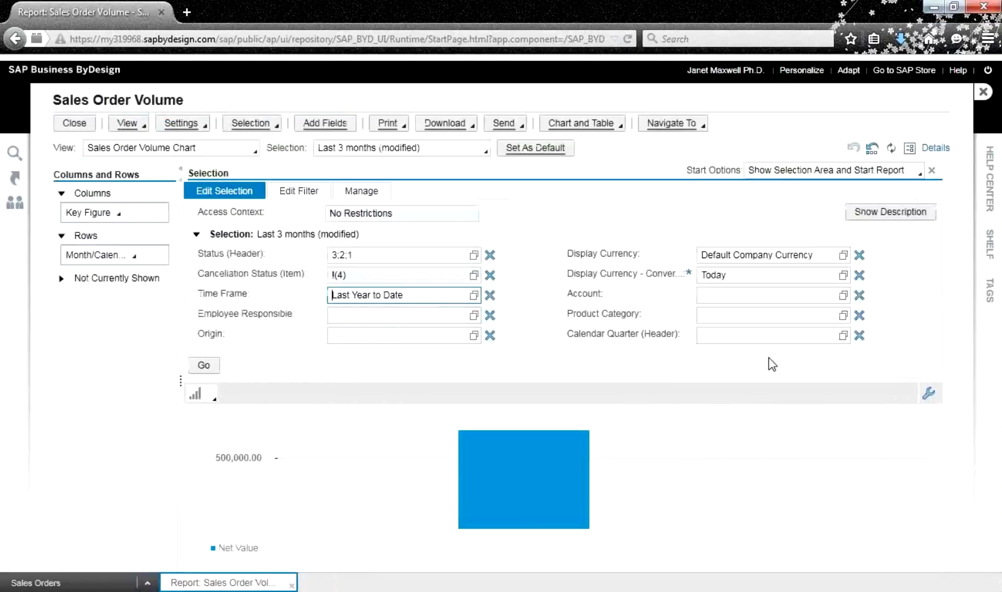
click(196, 234)
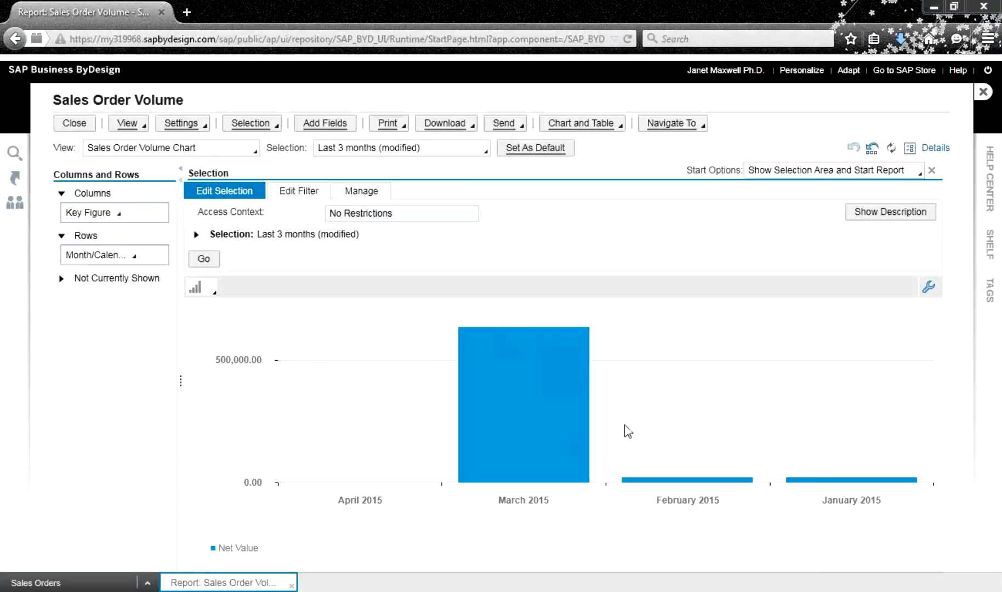
click(196, 235)
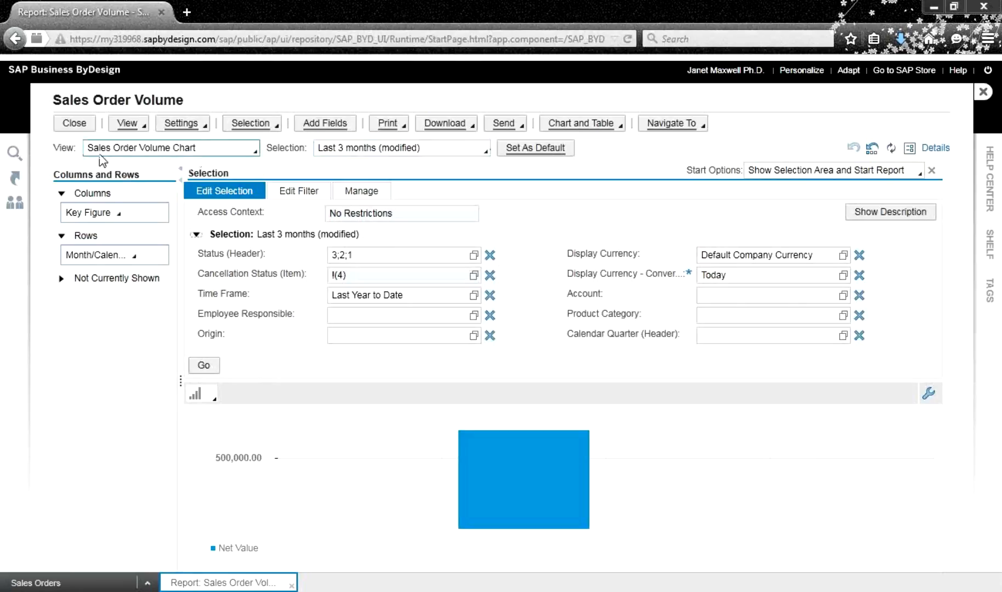
Switch to the Sales Order Volume by Account view and collapse the Selection area
click(249, 152)
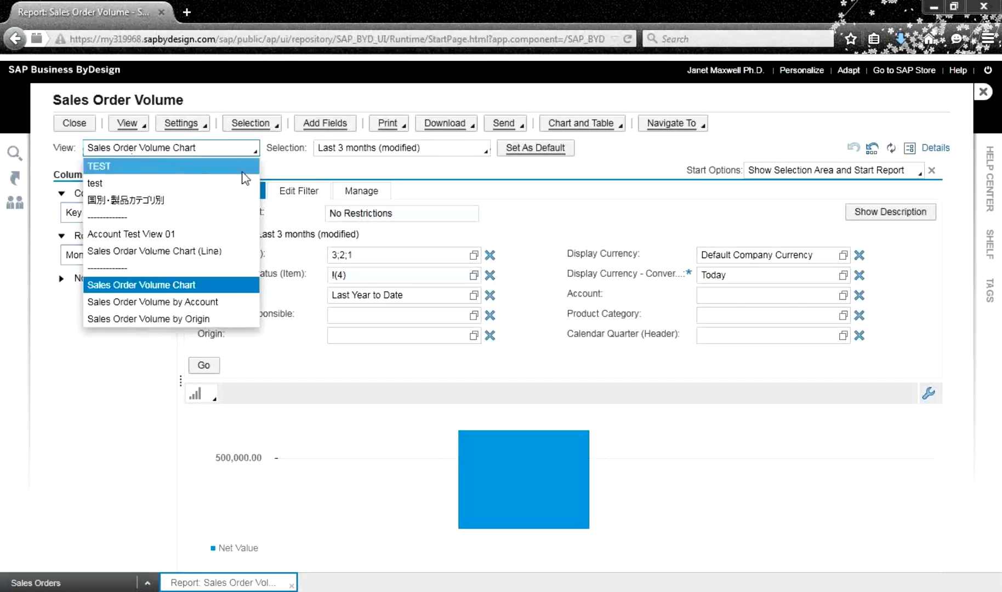
click(235, 303)
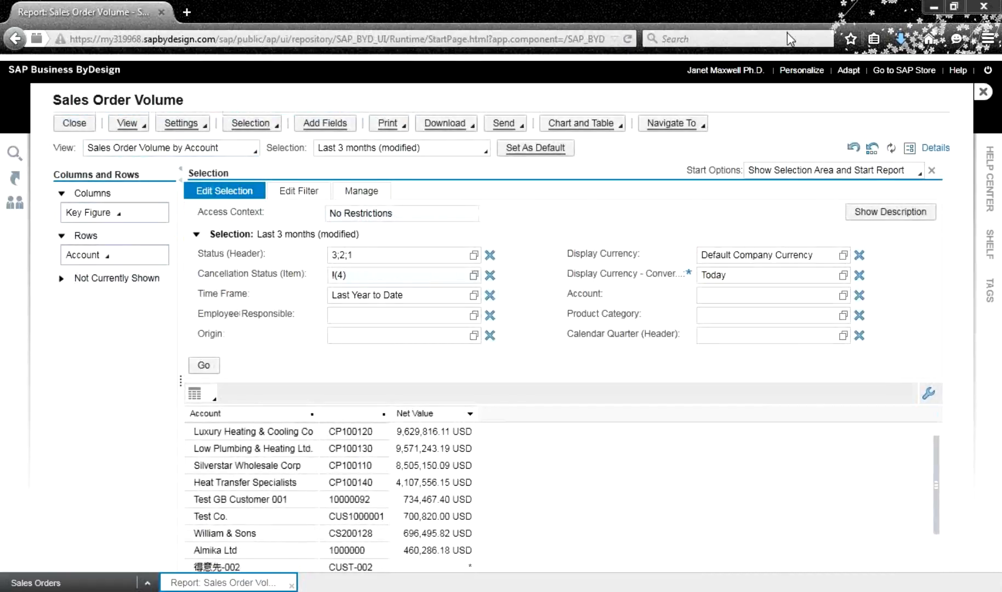
click(196, 234)
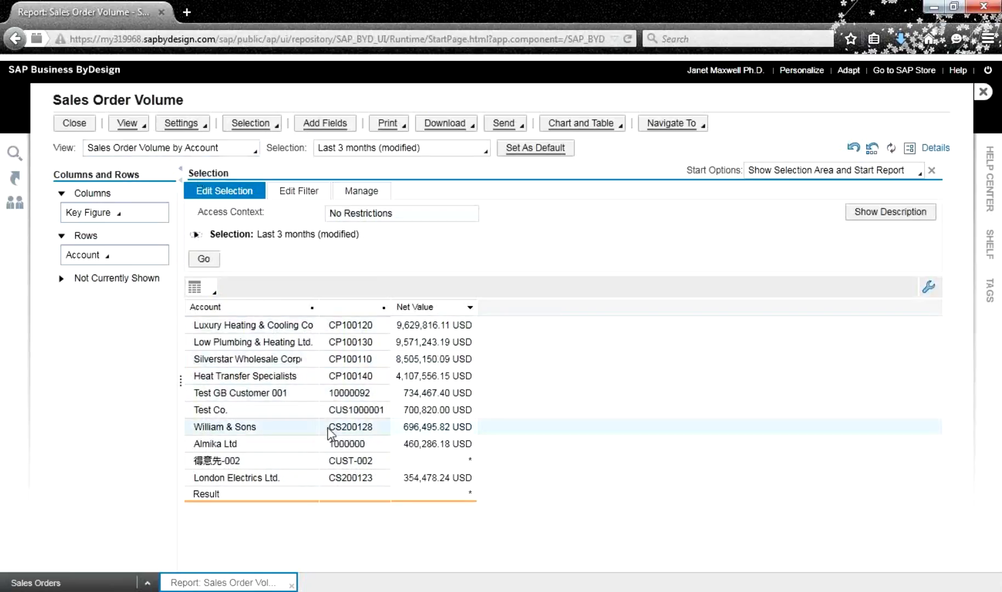
Move City into the rows from Not Currently Shown, then reset to the Sales Order Volume by Account view
click(62, 279)
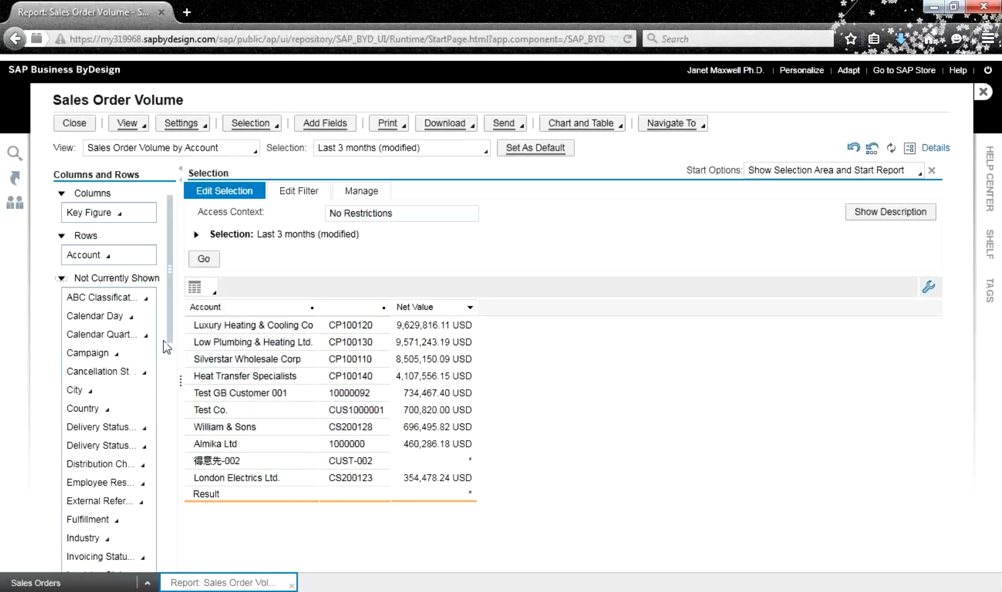
click(92, 392)
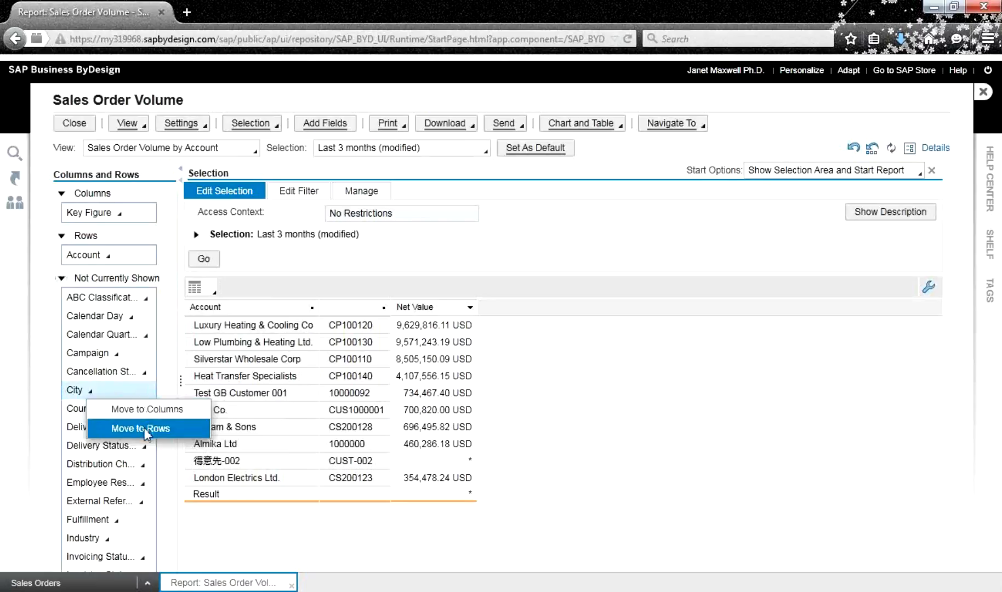
click(146, 431)
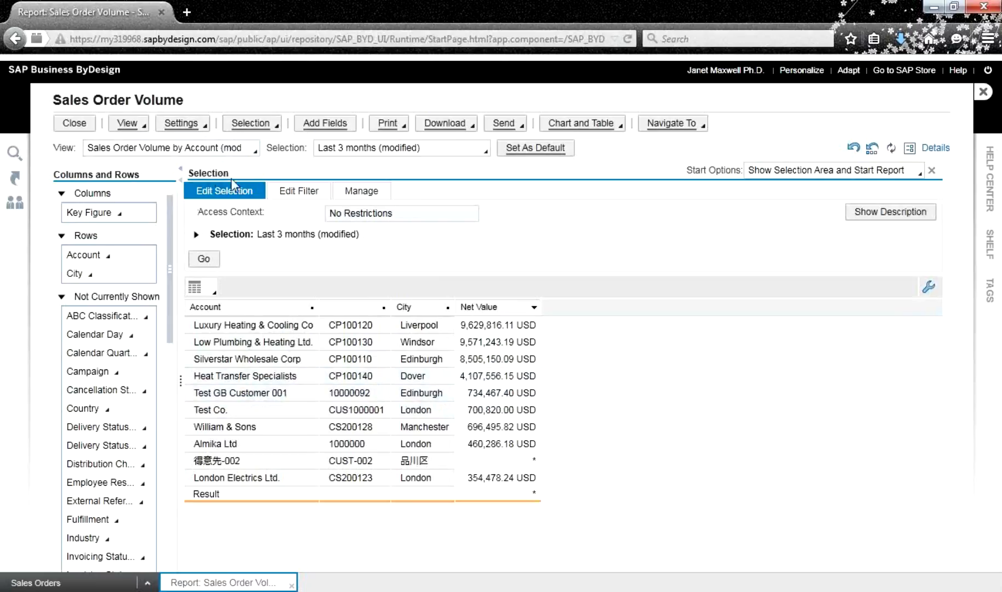
click(255, 150)
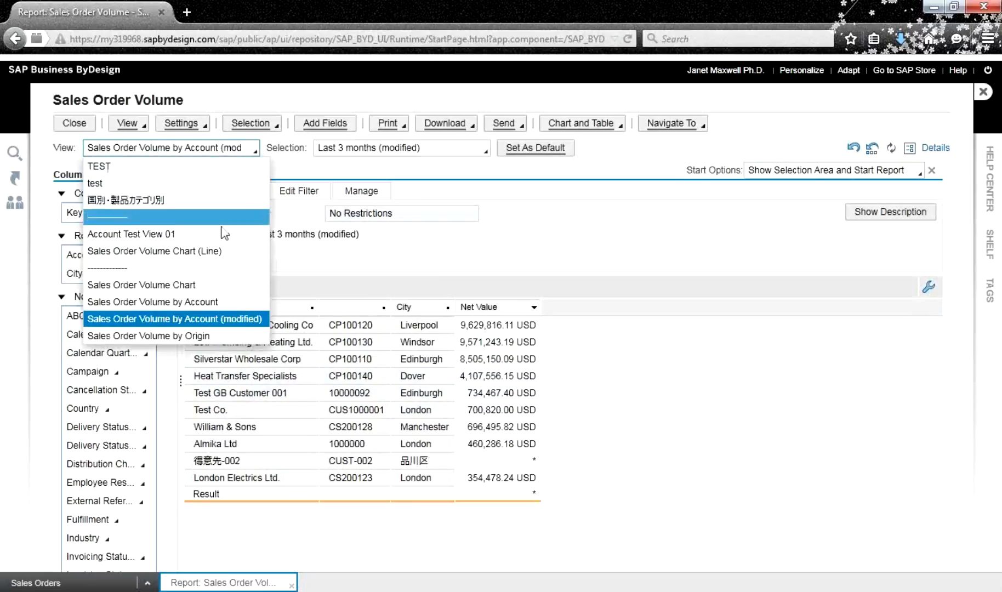
click(232, 300)
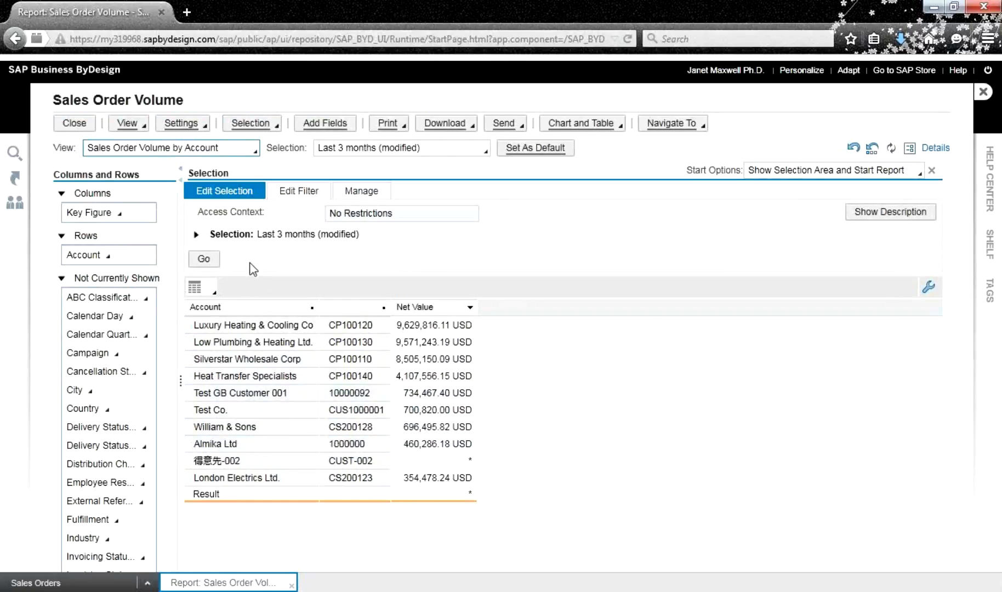
Move City into the rows and move Account to Not Currently Shown
click(88, 390)
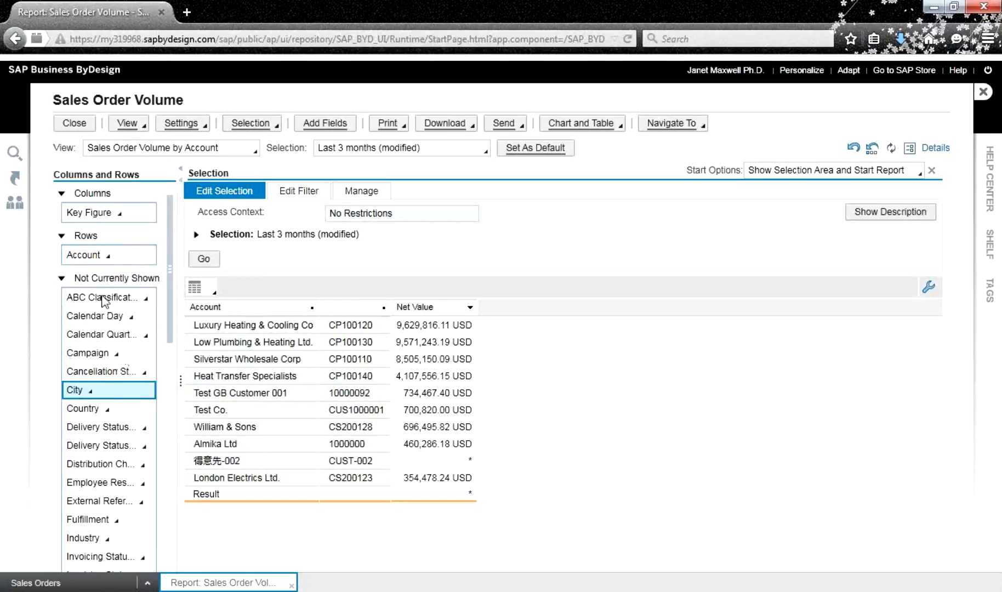
right_click(91, 393)
click(86, 393)
click(90, 391)
click(138, 430)
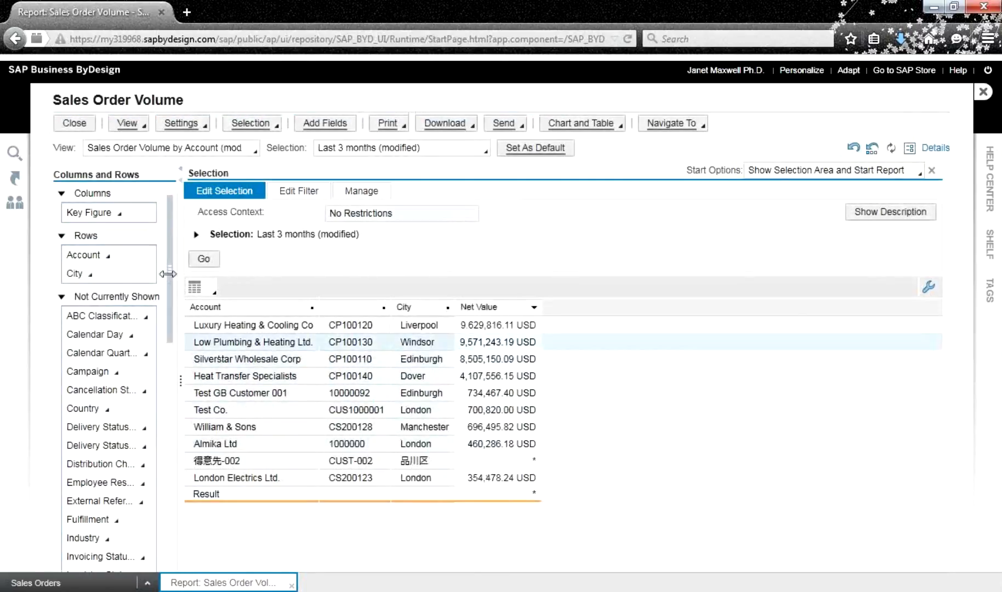
click(109, 256)
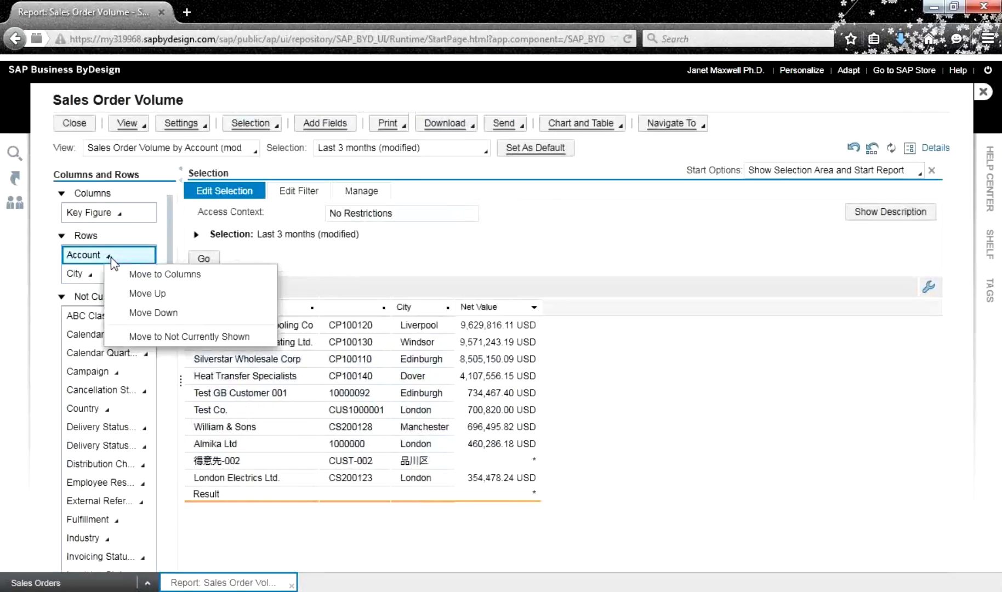
click(172, 335)
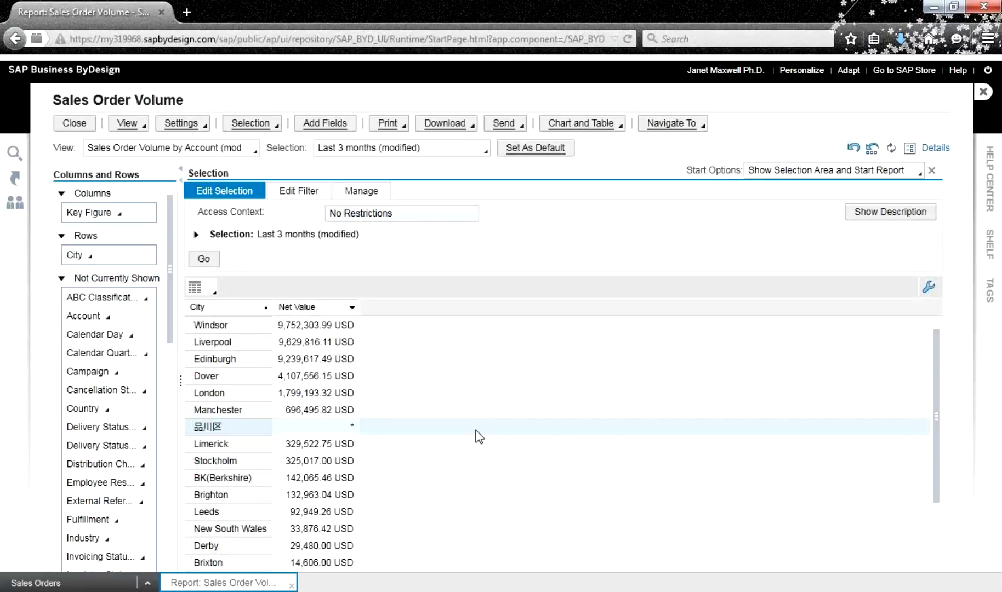
Change the table of net value per city to a column chart
click(212, 294)
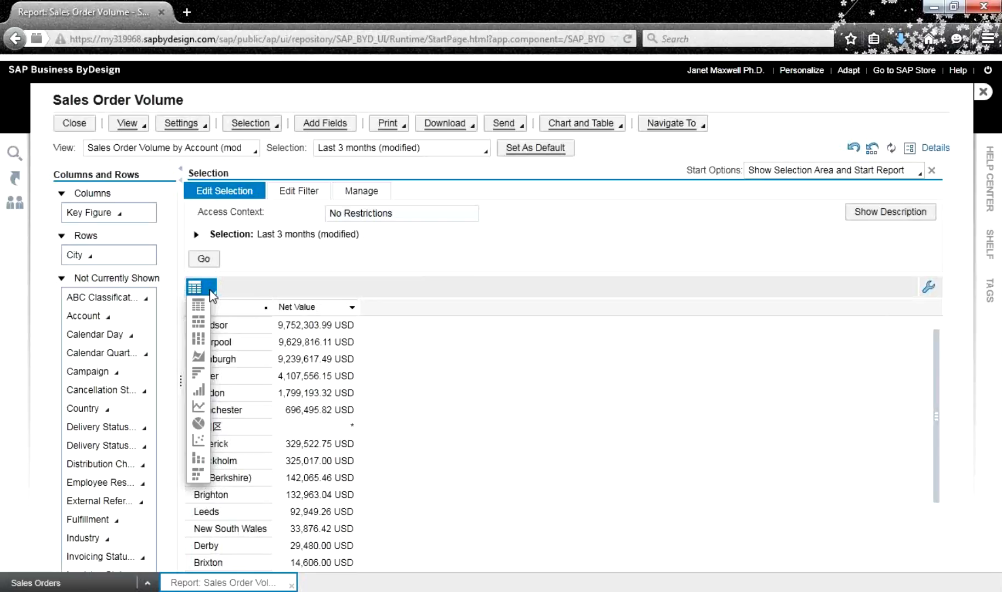
click(200, 393)
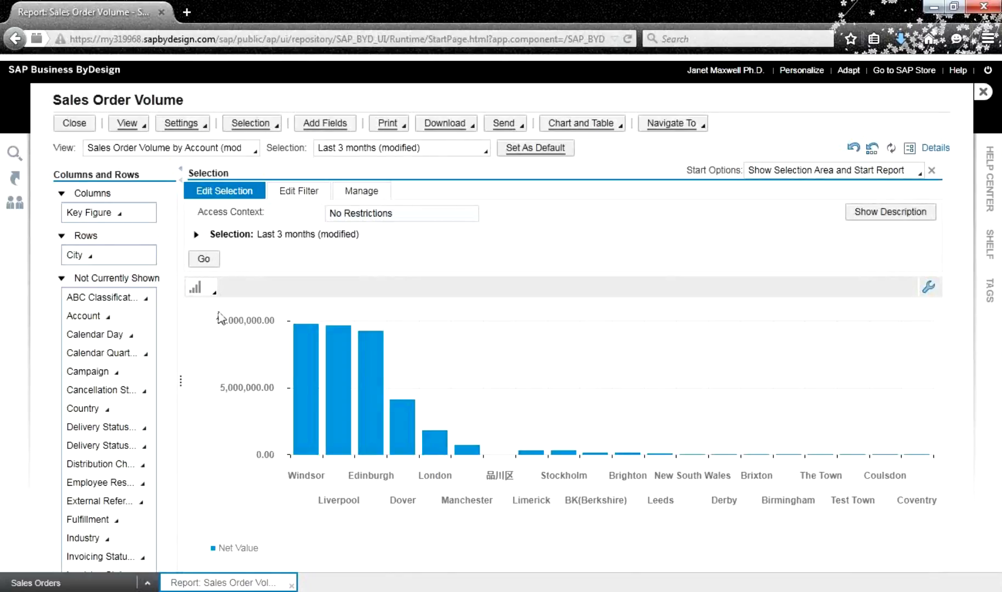
Try the pie chart type, toggle Selection, then switch the city chart back to Column
click(206, 294)
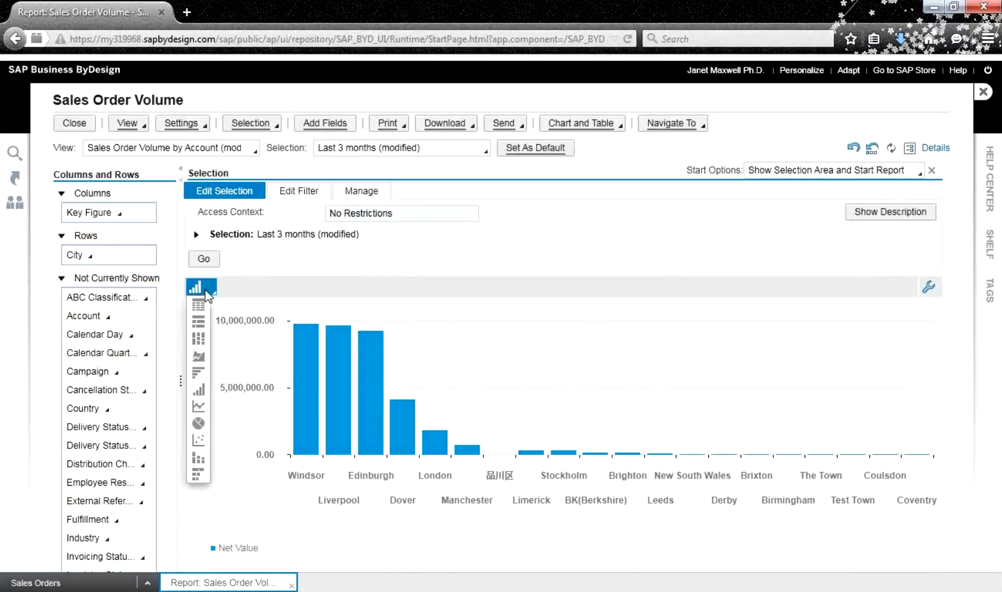
click(199, 424)
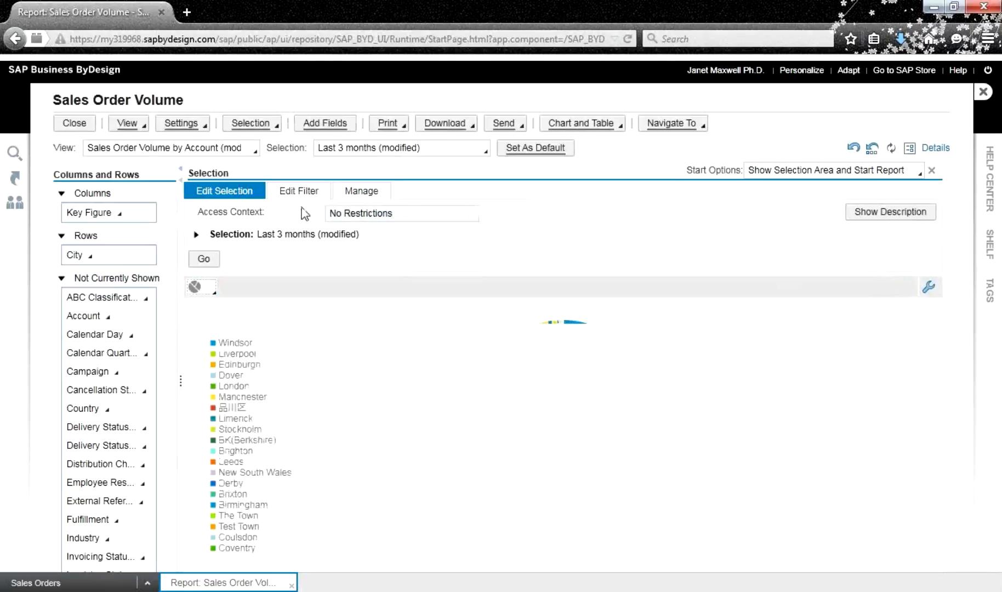
click(196, 235)
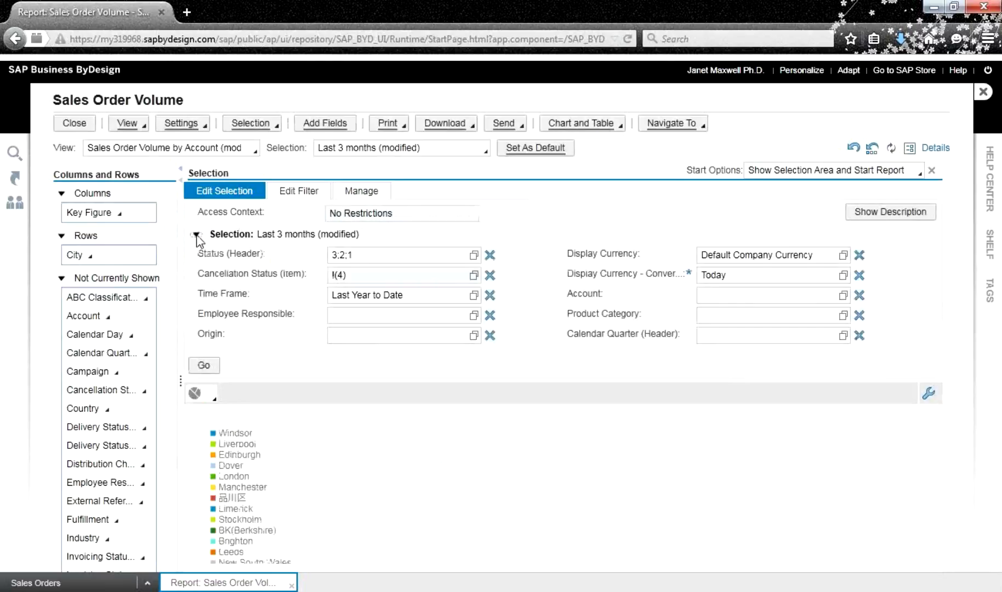
click(197, 235)
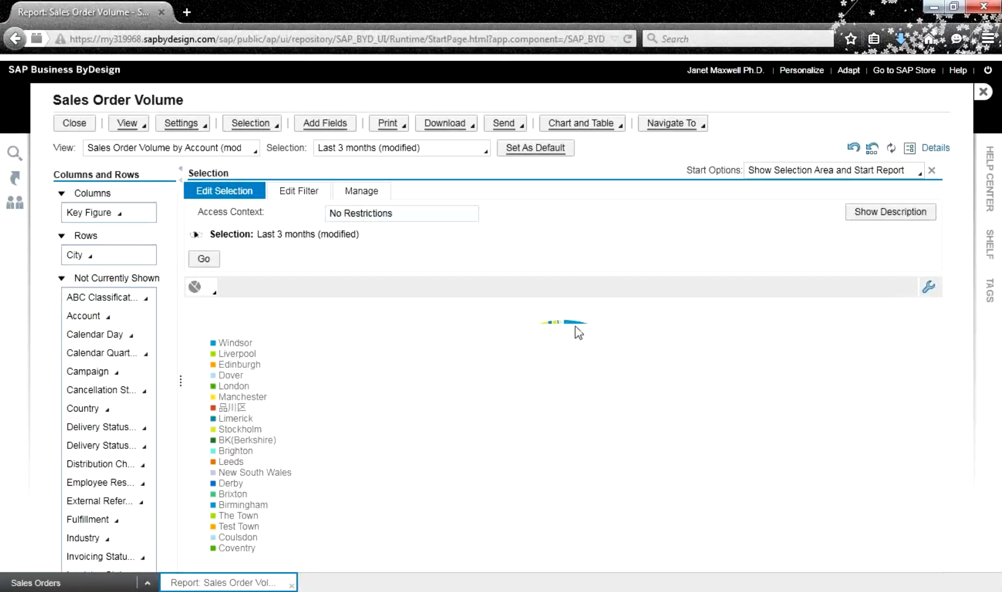
mouse_move(564, 323)
click(208, 292)
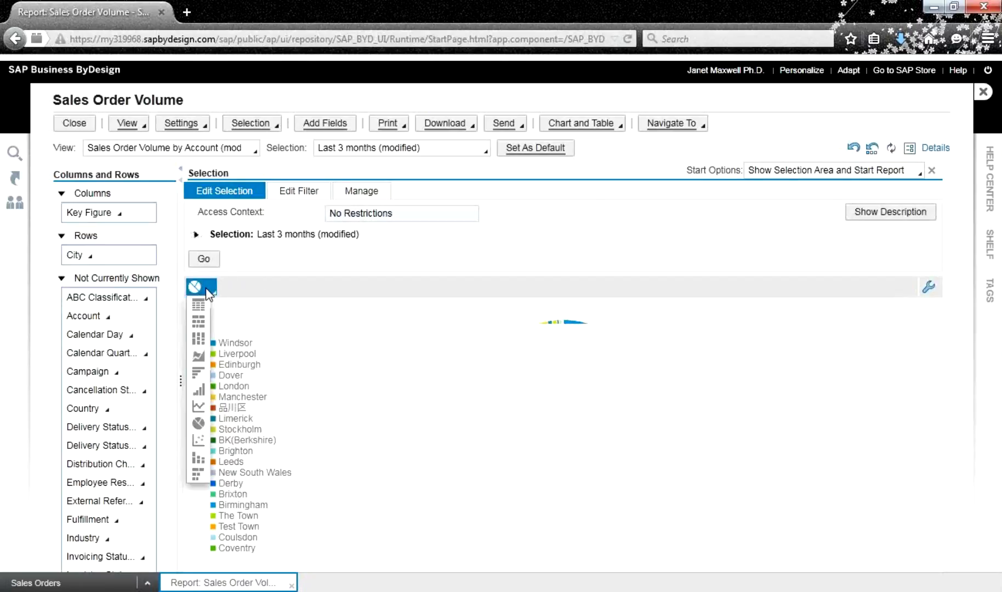
click(199, 390)
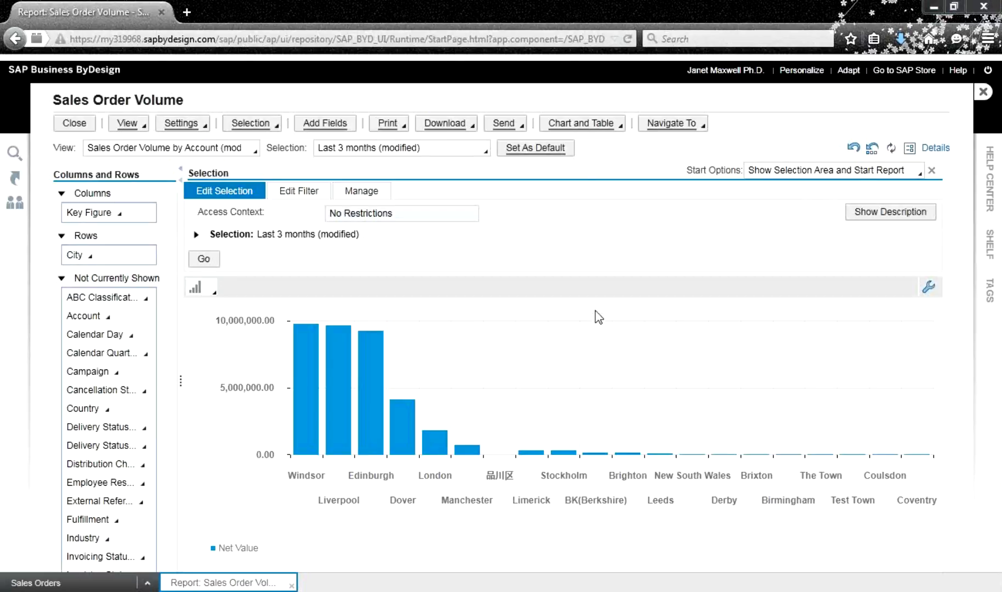
Show the city column chart beside the City/Net Value table, dragging the splitter to widen the chart
click(605, 130)
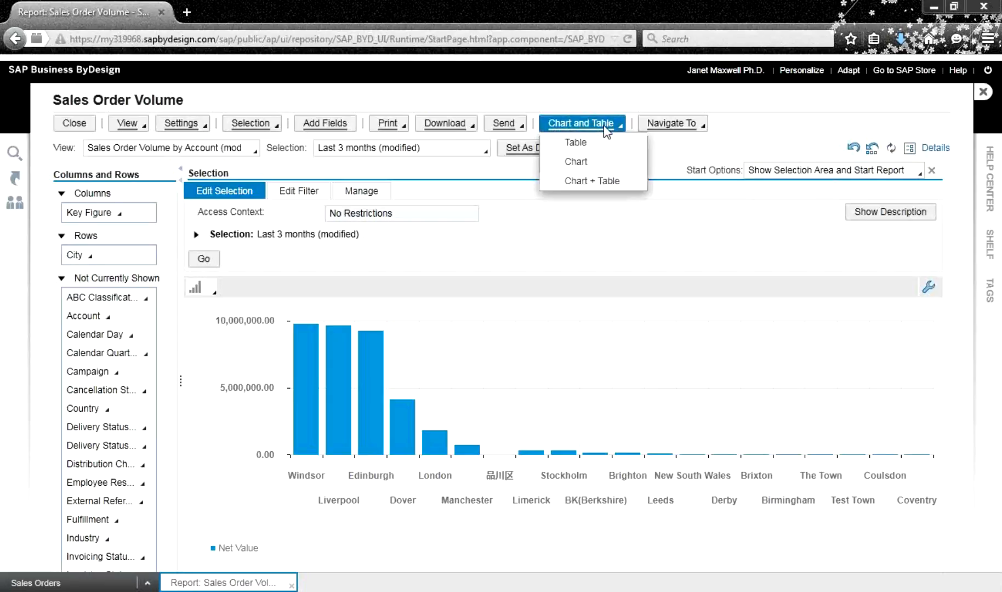
click(595, 184)
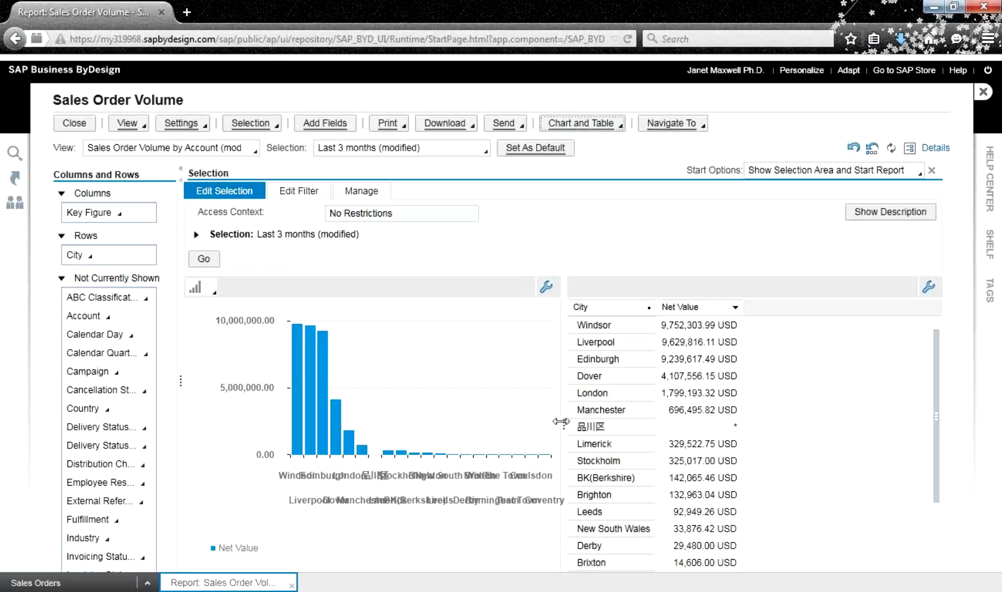
drag(560, 421, 719, 420)
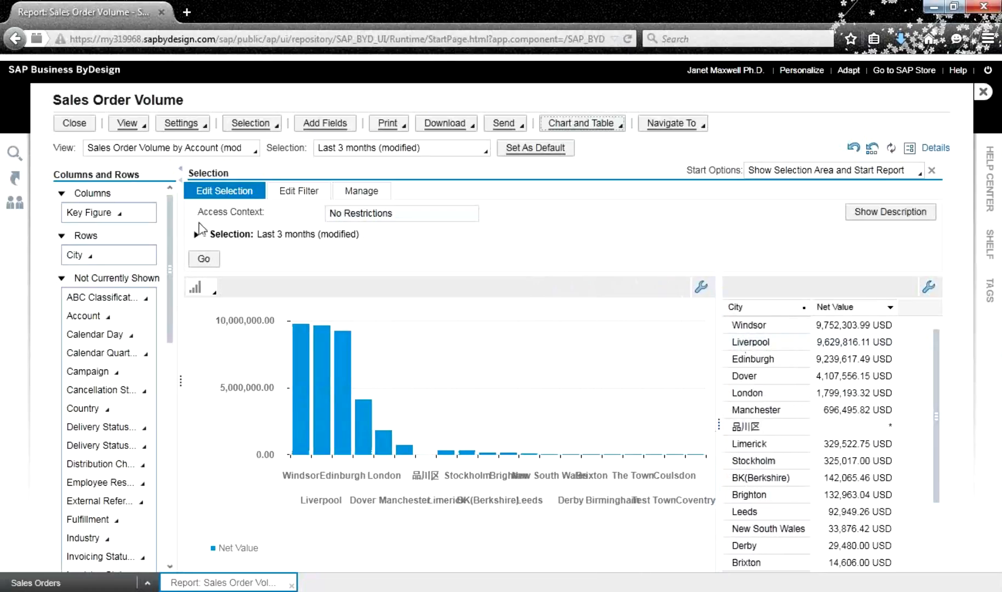
Select the Sales Order Volume Chart view as Chart + Table, widen the chart, keep Column type
click(254, 149)
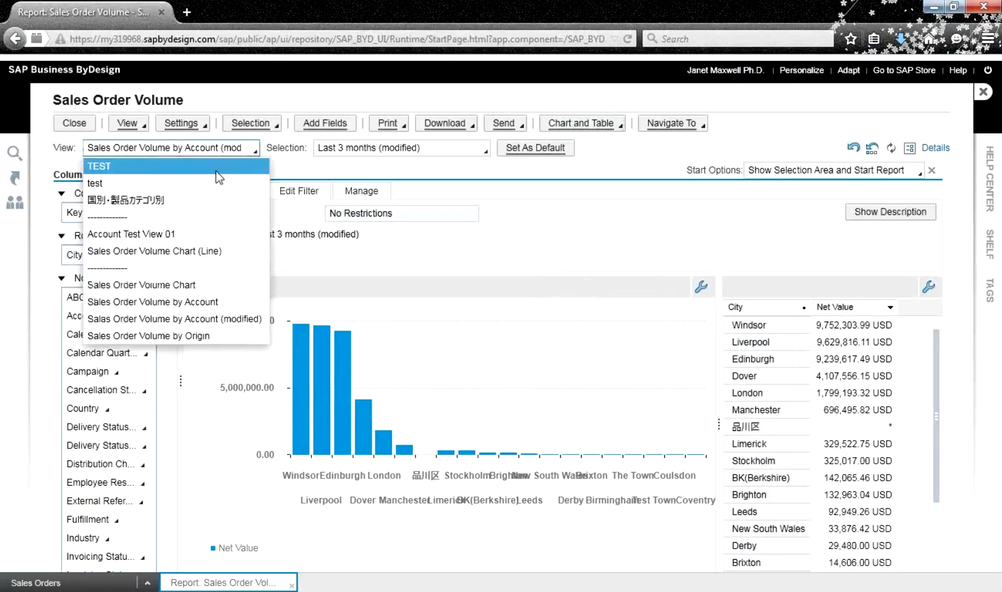
click(197, 285)
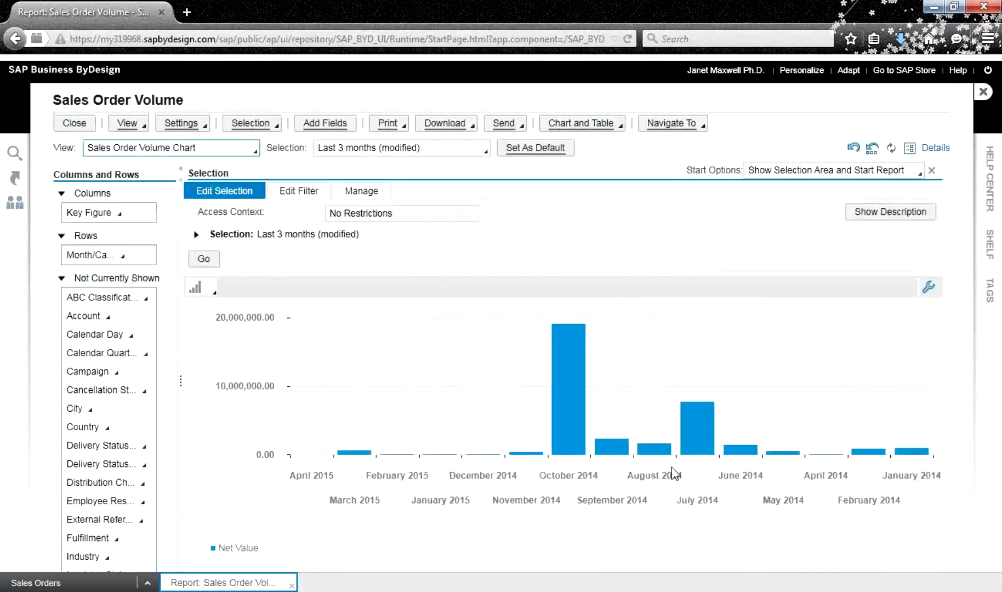
click(606, 124)
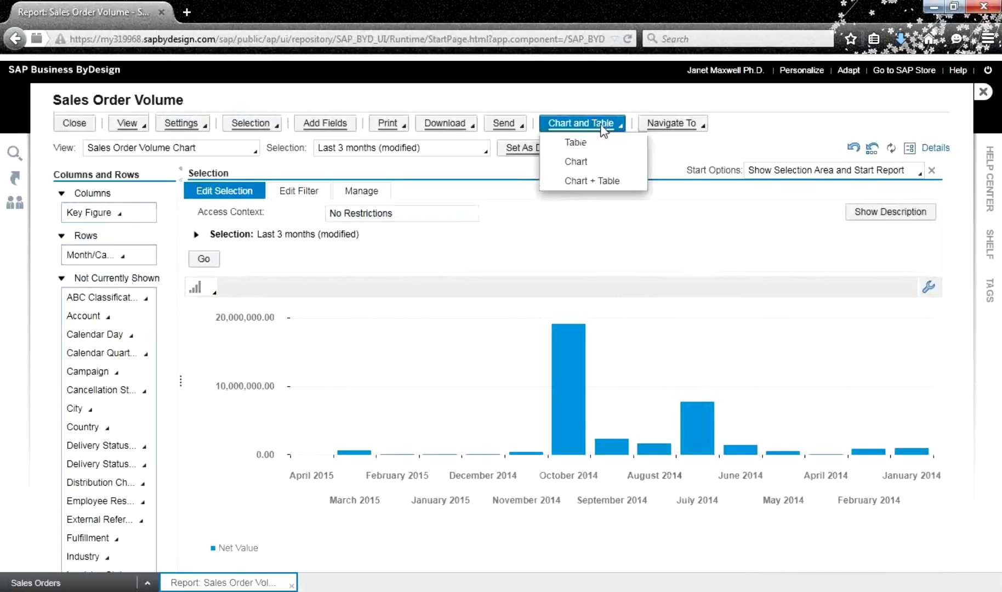
click(604, 179)
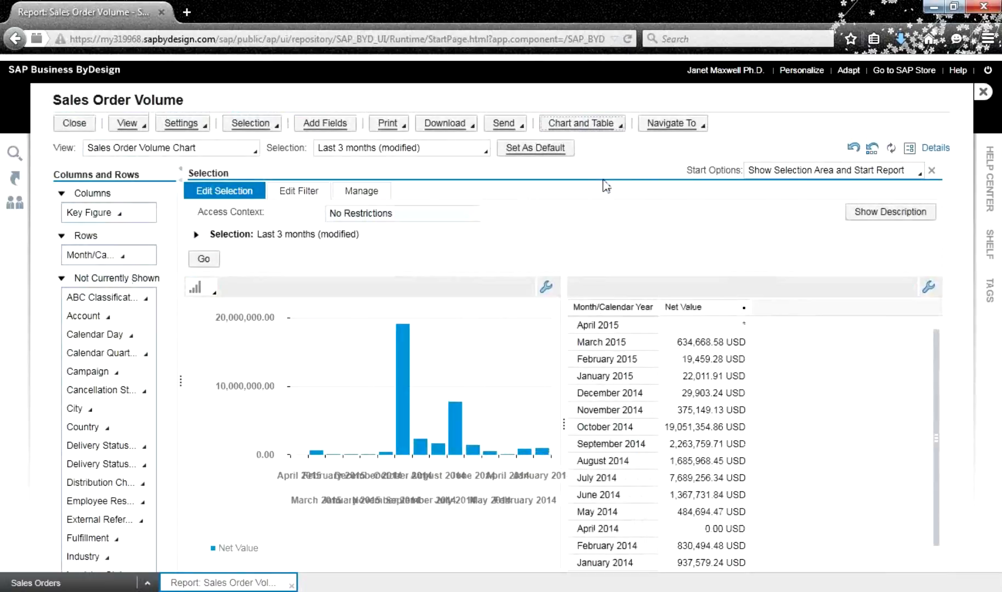
drag(563, 423, 720, 427)
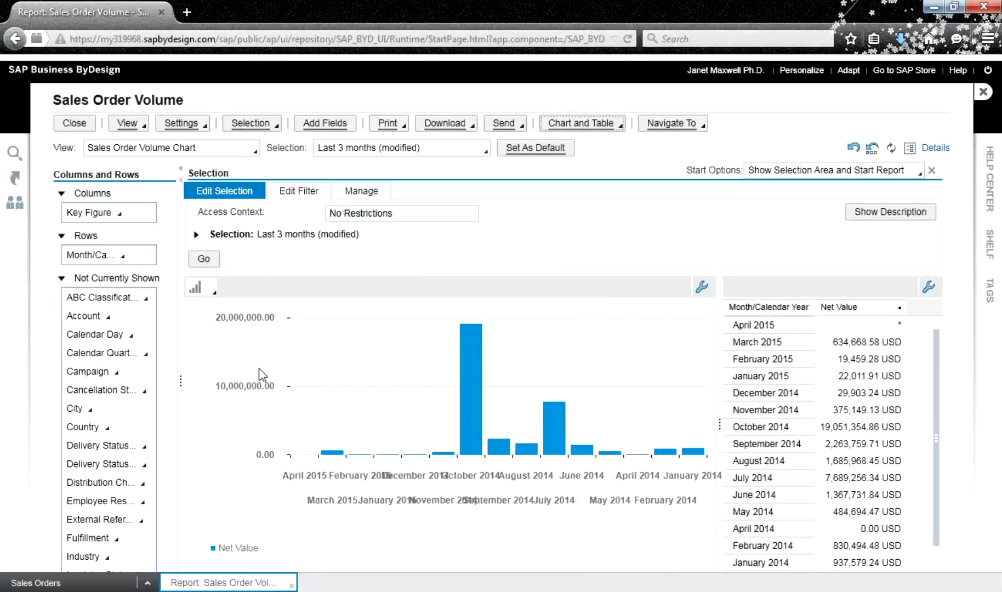
click(204, 294)
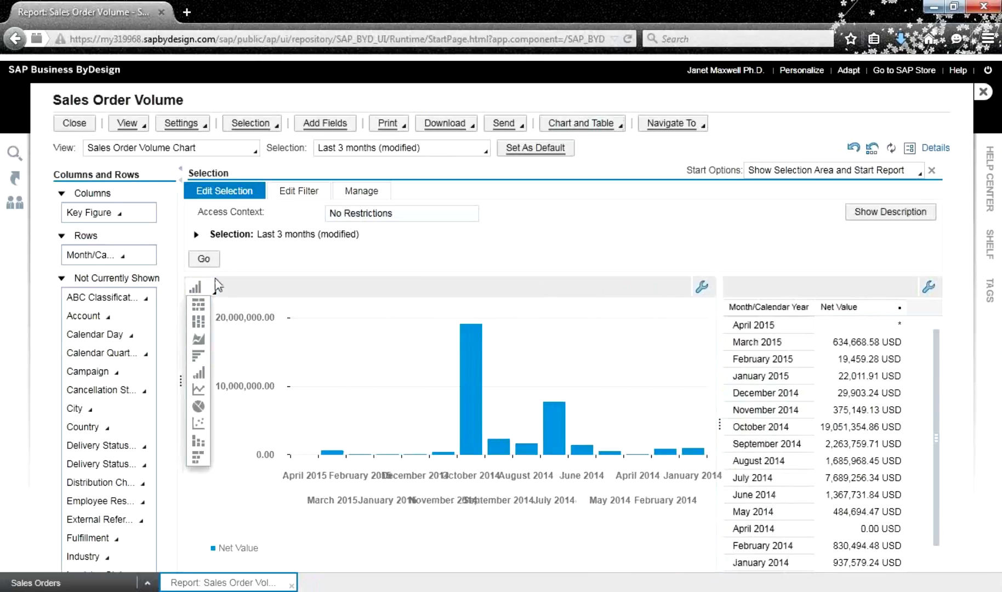
click(199, 373)
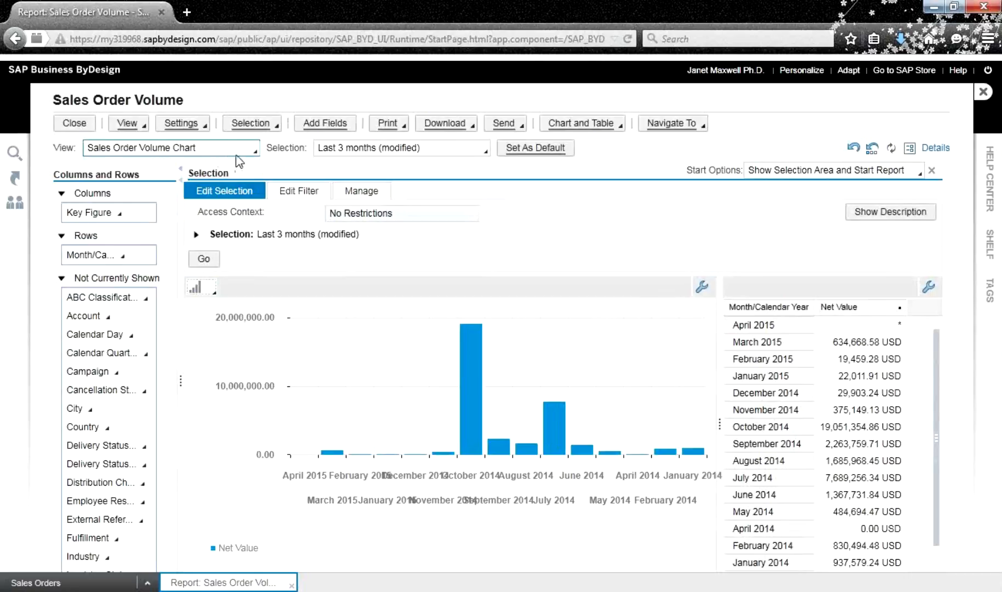
Show the monthly net values as a table only and open the report as an Excel workbook
click(587, 118)
click(580, 140)
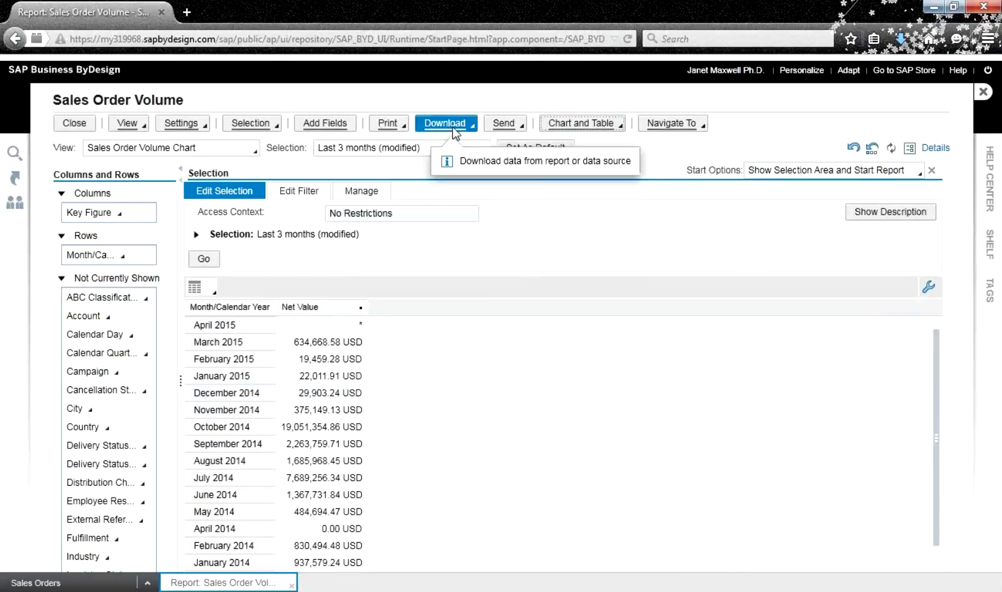
click(679, 127)
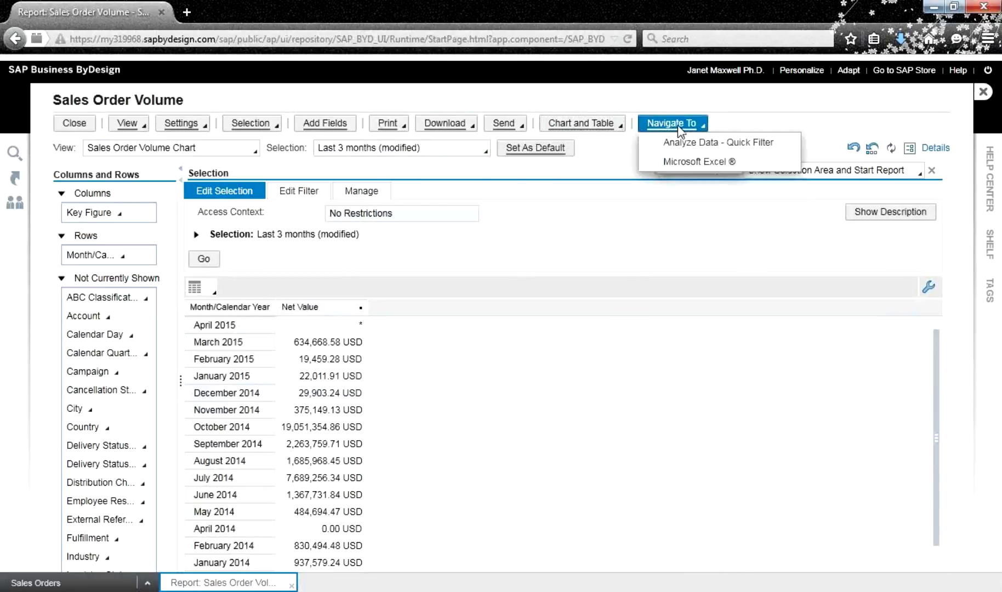
click(695, 161)
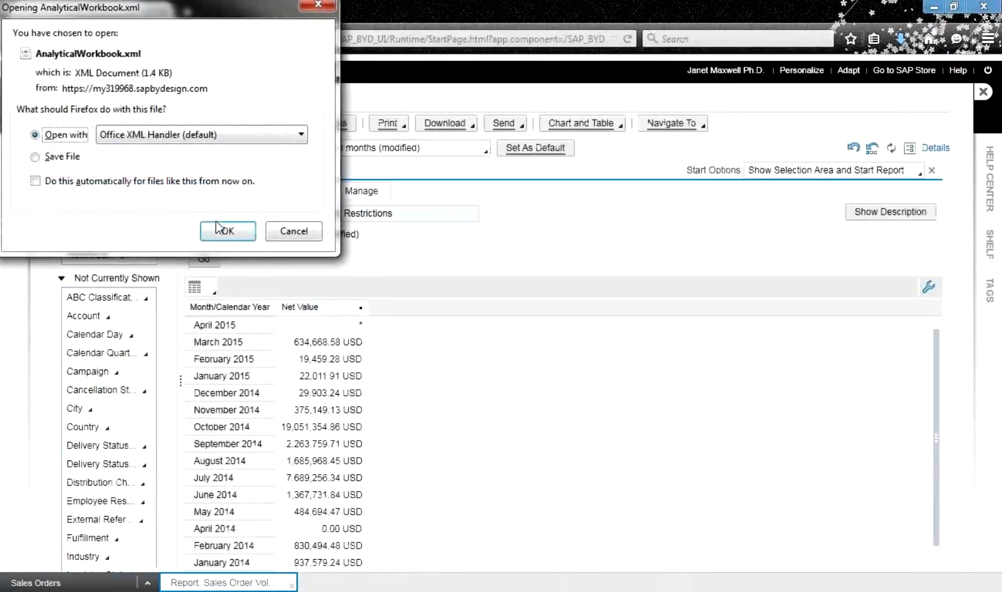
click(223, 231)
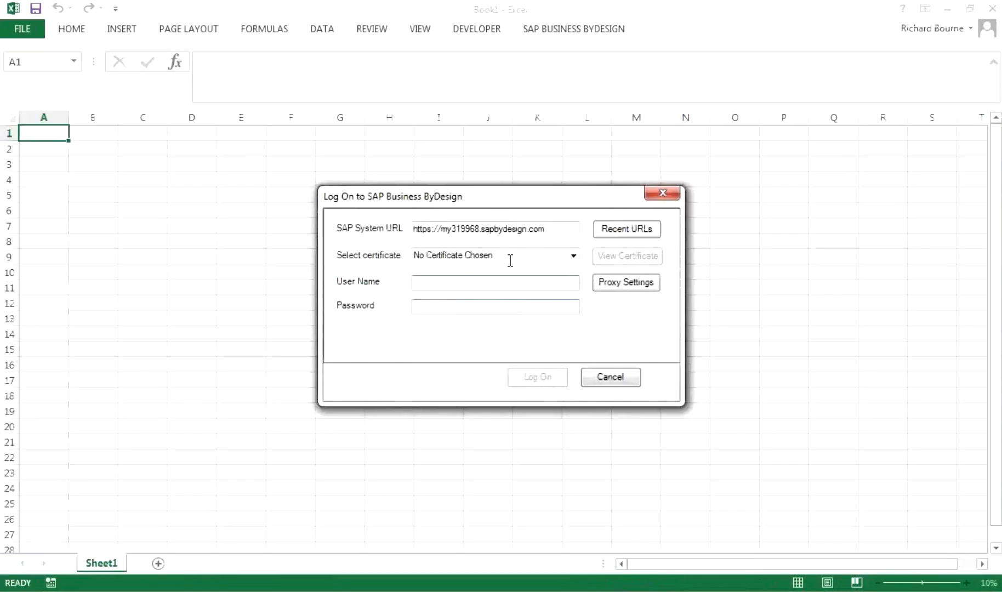
Log on to SAP Business ByDesign from Excel with the user name and password
text(Ad)
text(ministra)
text(to)
text(r01)
key(Tab)
text(*******)
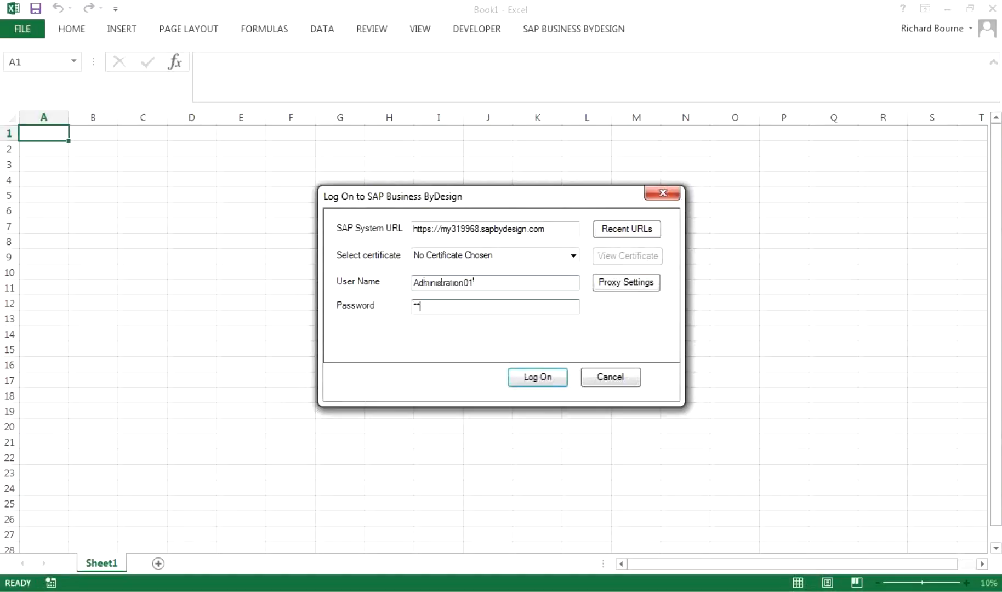
text(*)
click(545, 377)
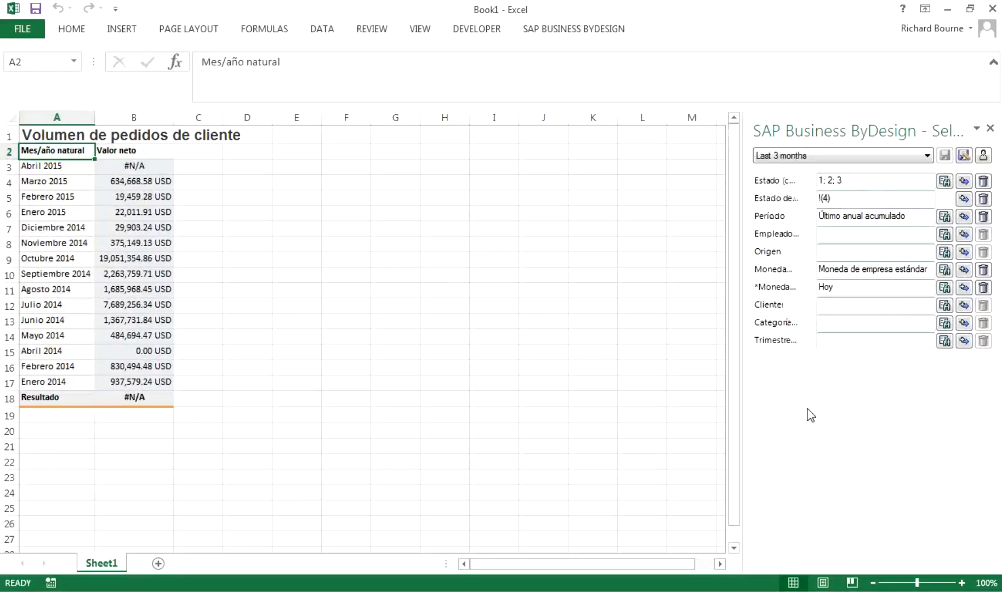
Refresh the Excel report for the Last 365 Days selection and apply another sales order volume view
click(592, 35)
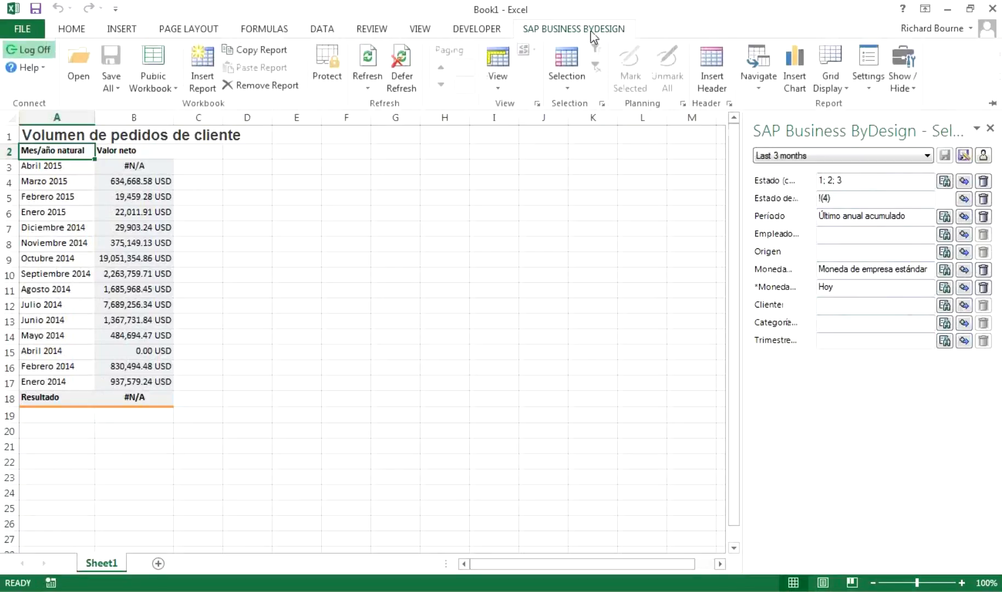
click(568, 80)
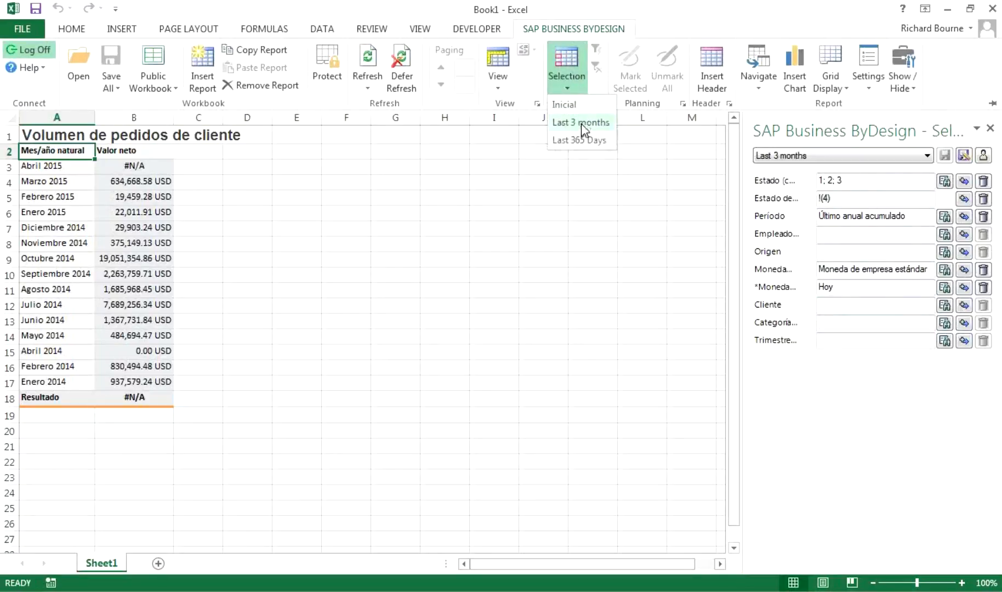
click(581, 141)
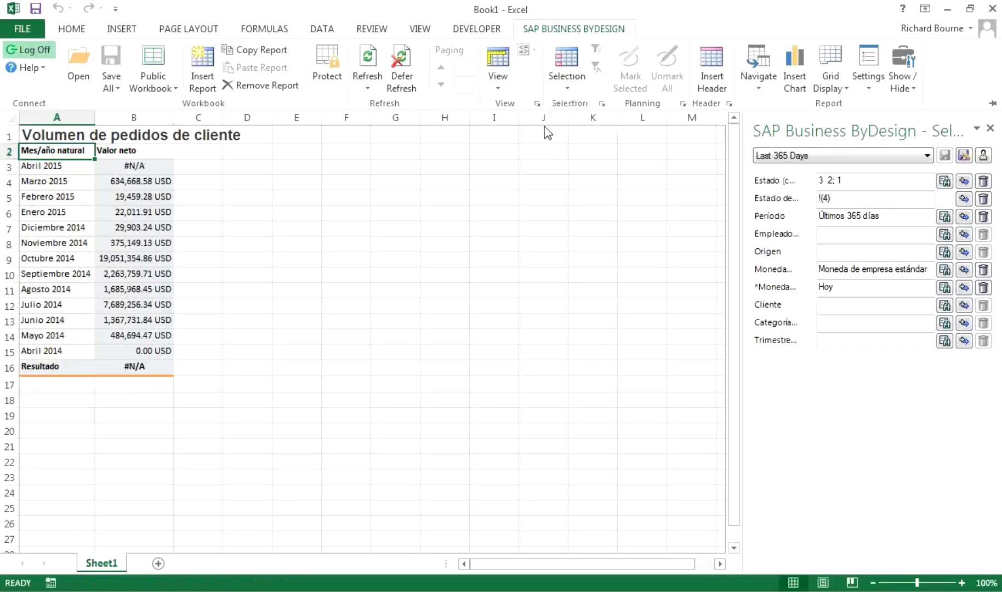
click(501, 70)
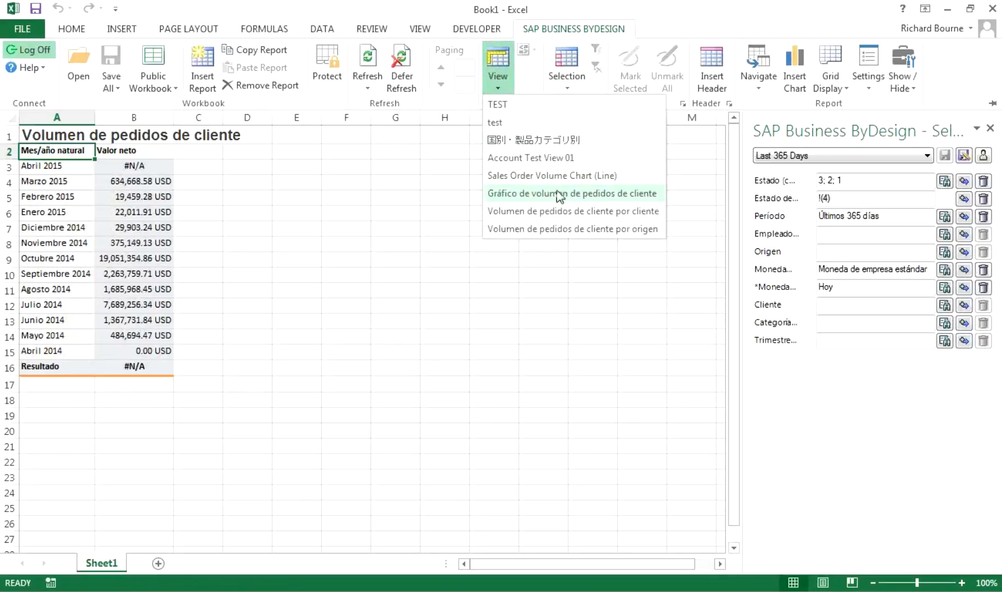
click(549, 176)
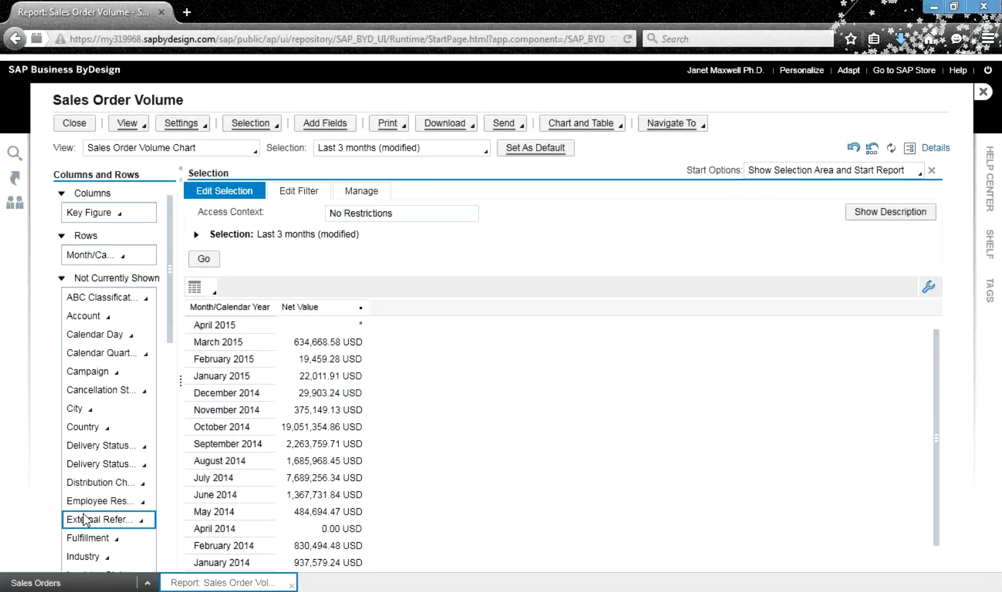
Scroll the Columns and Rows list, then bring up the Add Fields dialog
drag(170, 285, 156, 554)
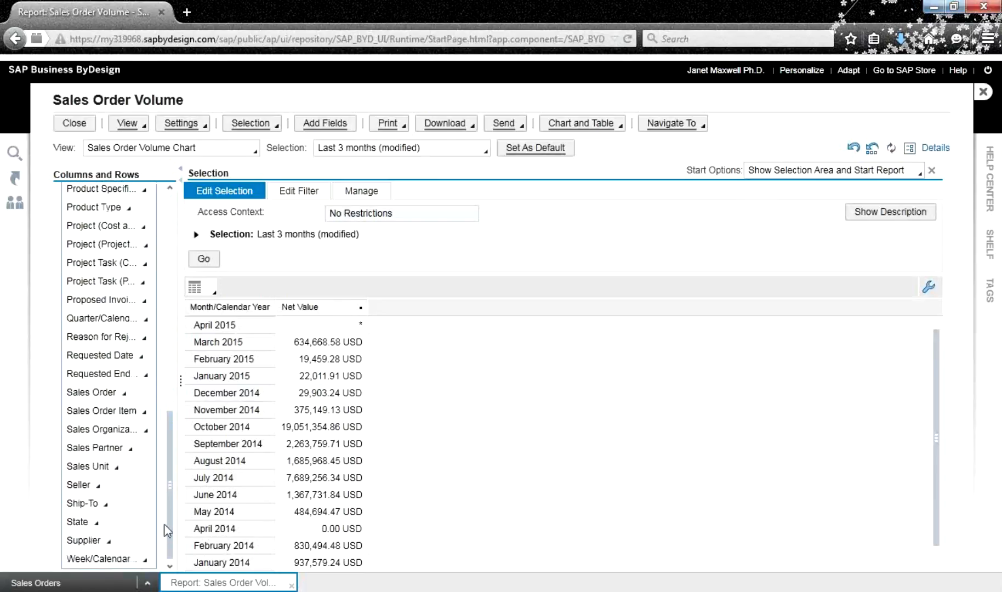
scroll(180, 477, up, 1)
drag(180, 477, 200, 278)
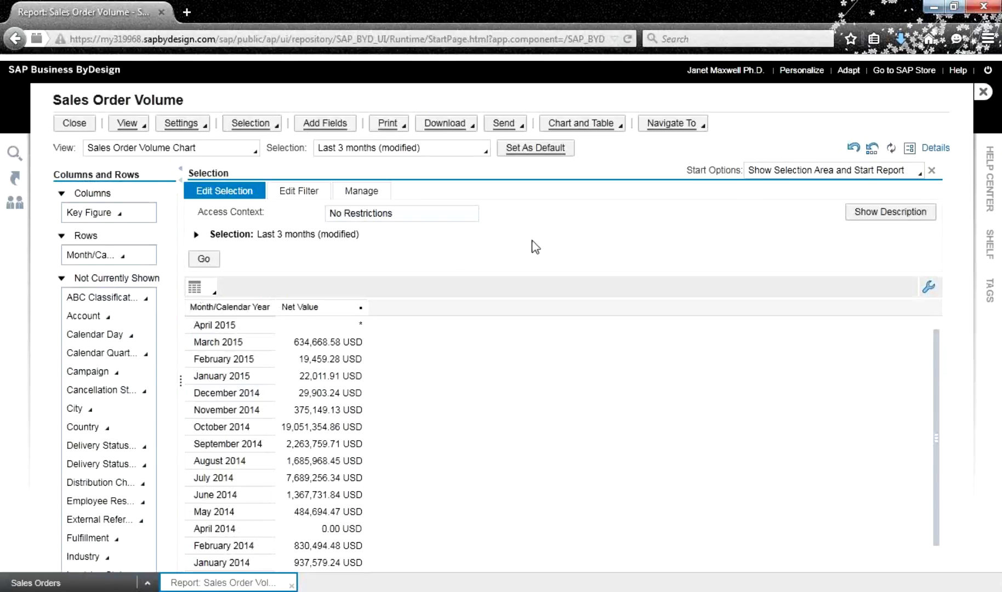
click(323, 125)
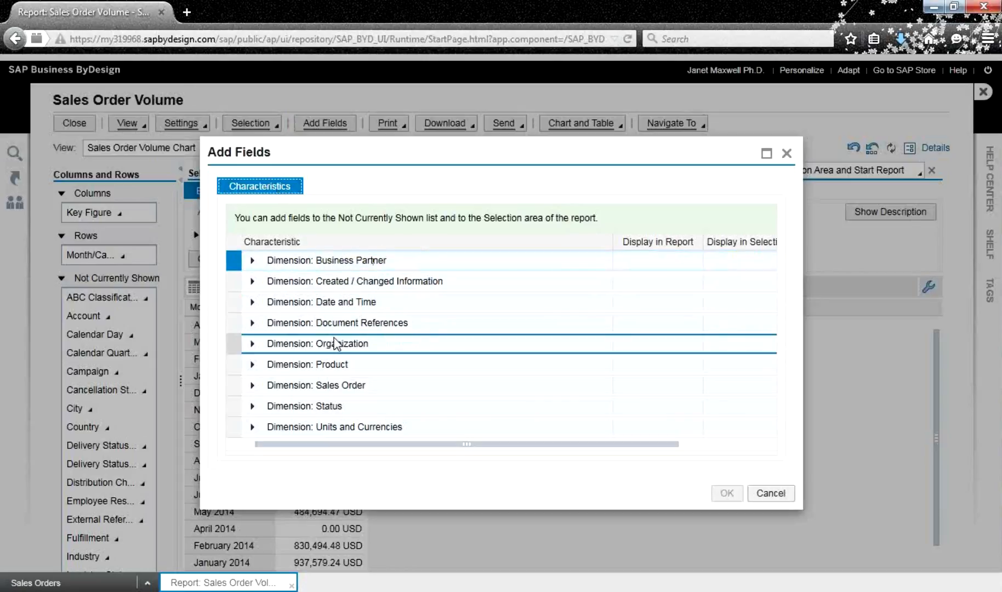
Enlarge the Add Fields dialog and expand the Sales Order dimension's fields
click(252, 386)
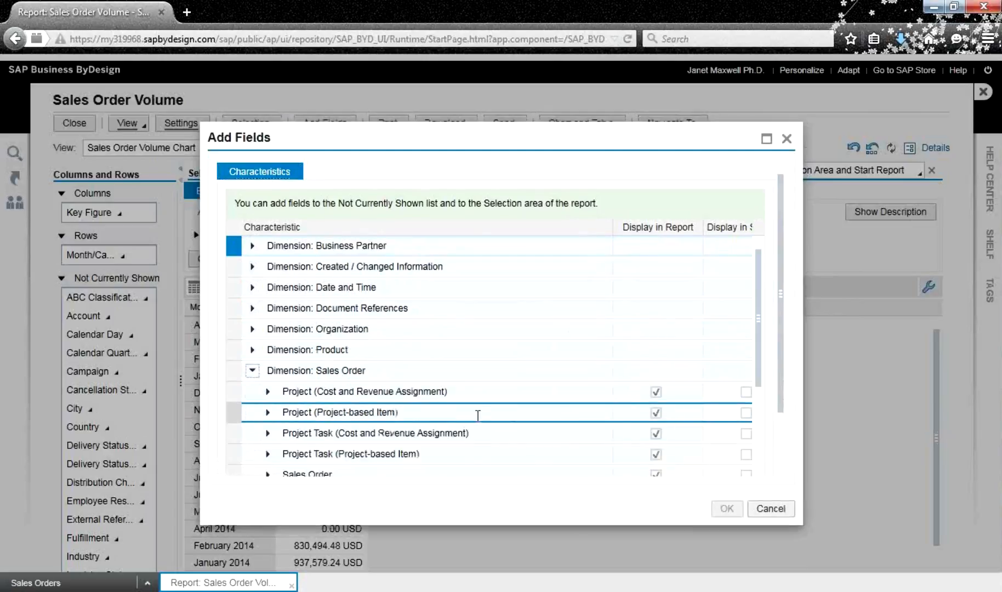
drag(761, 372, 759, 392)
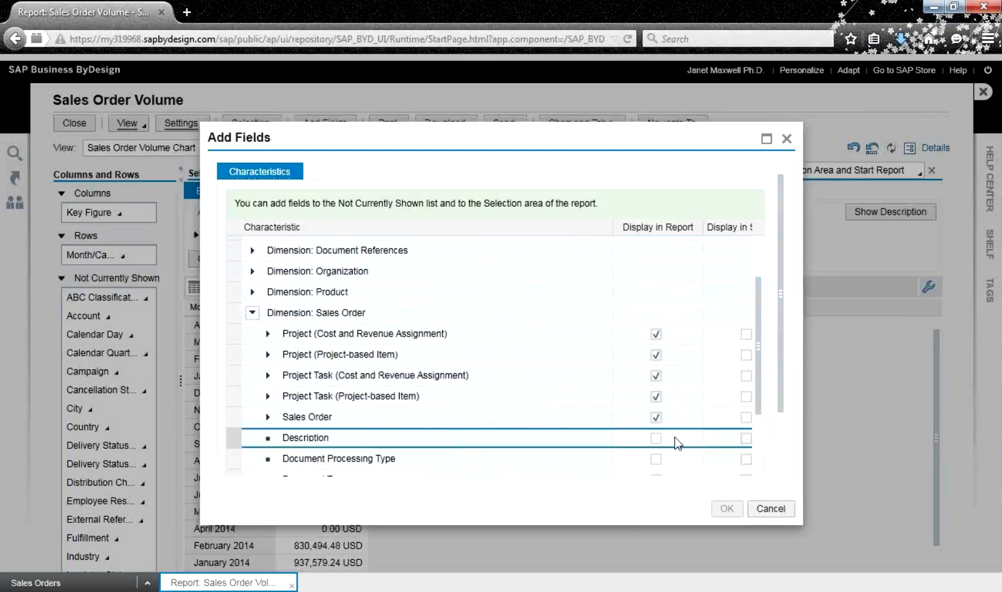
click(766, 139)
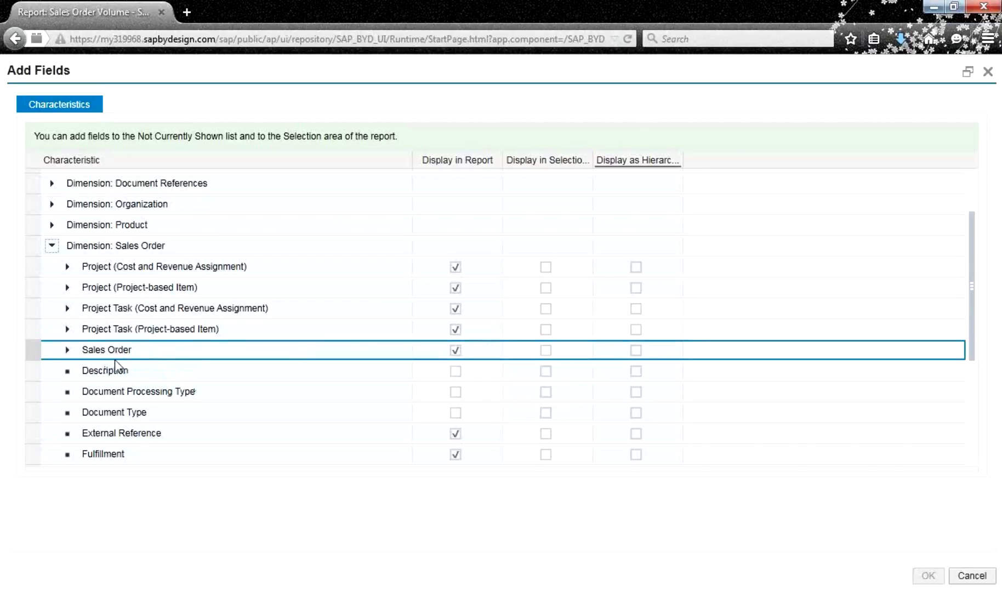
click(67, 350)
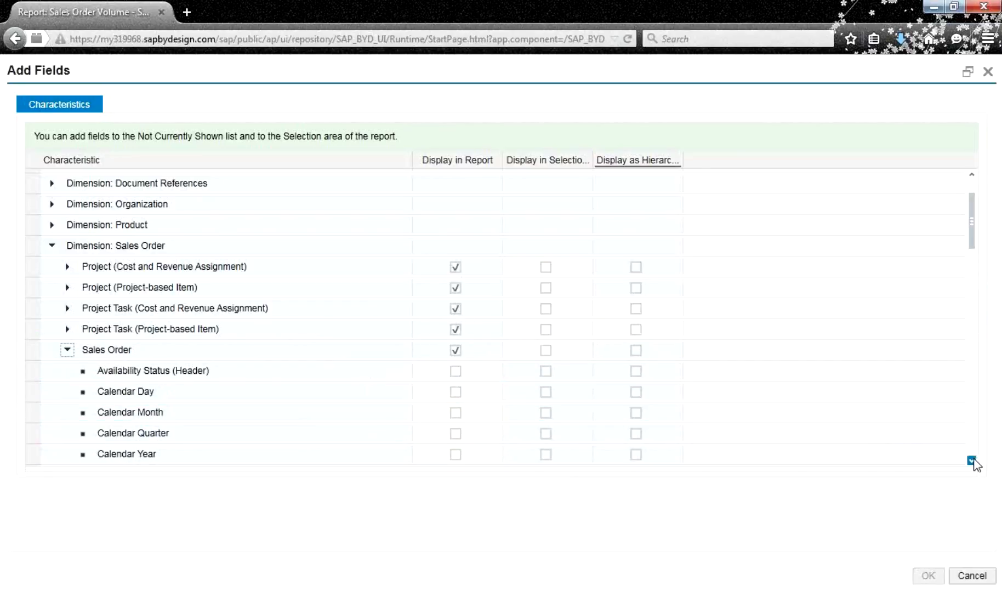
click(973, 460)
drag(973, 460, 974, 460)
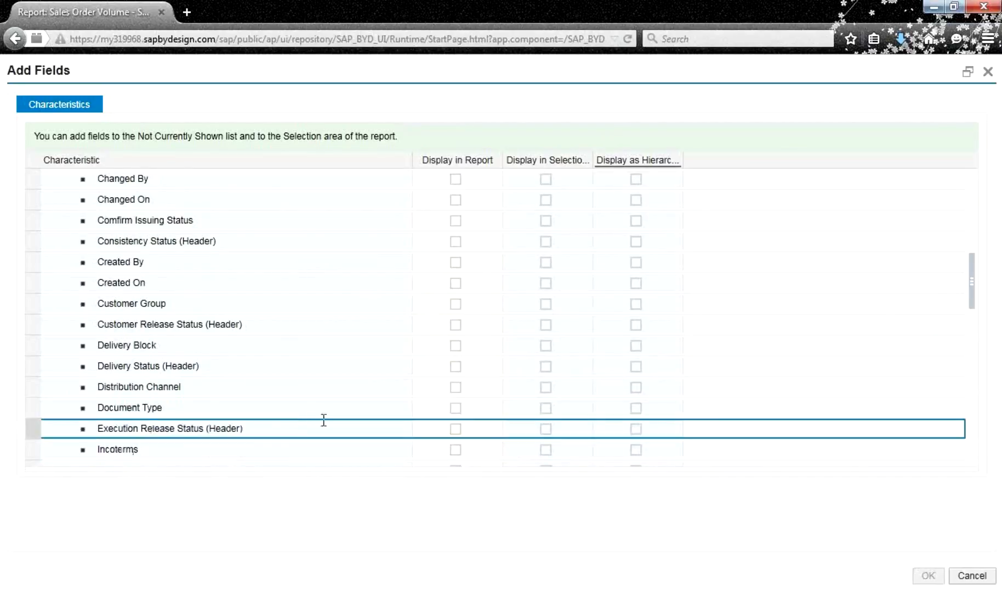
Tick Display in Report and Display in Selection for Document Type and confirm
click(456, 409)
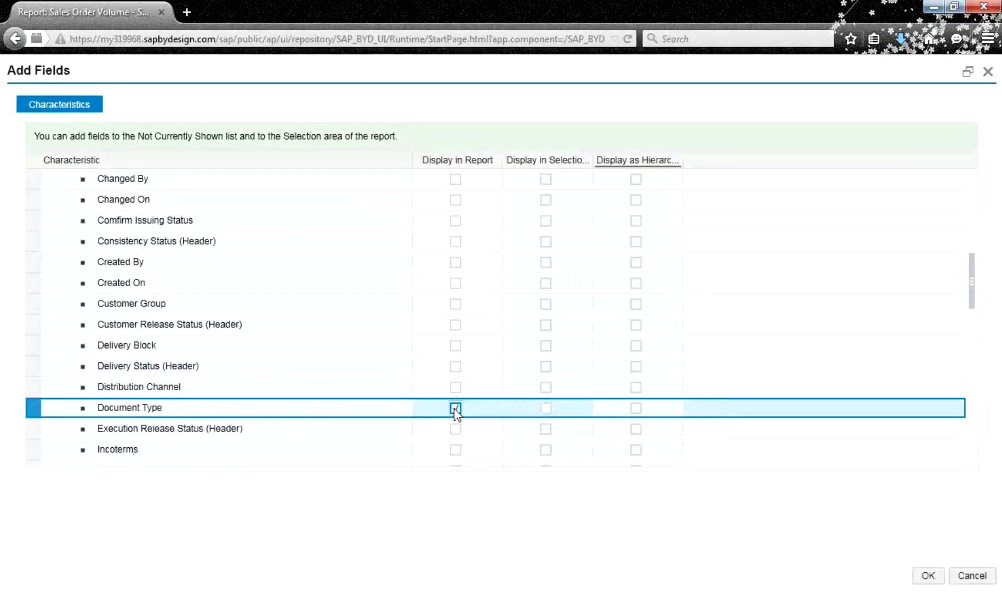
click(545, 408)
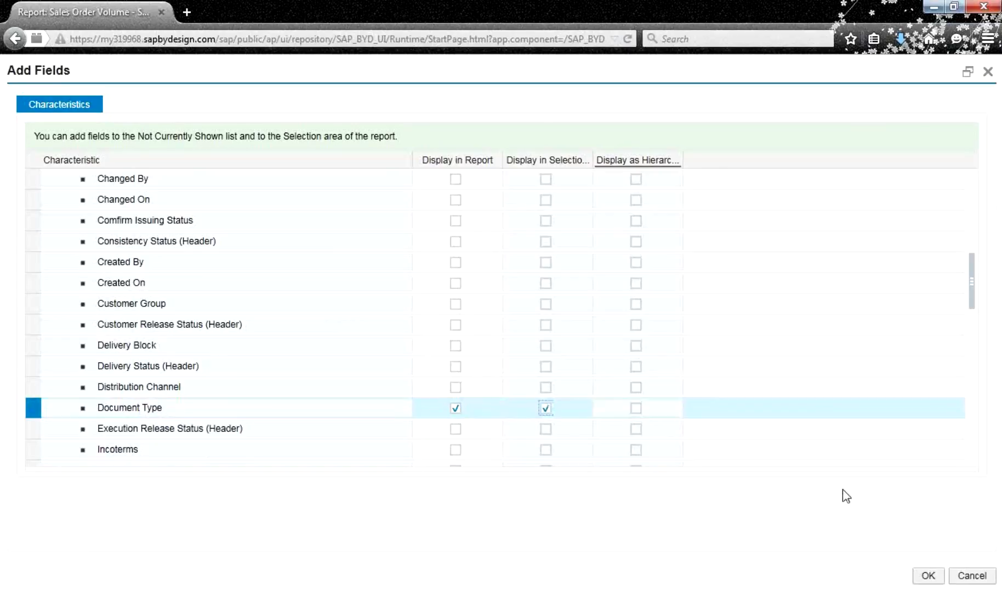
click(929, 576)
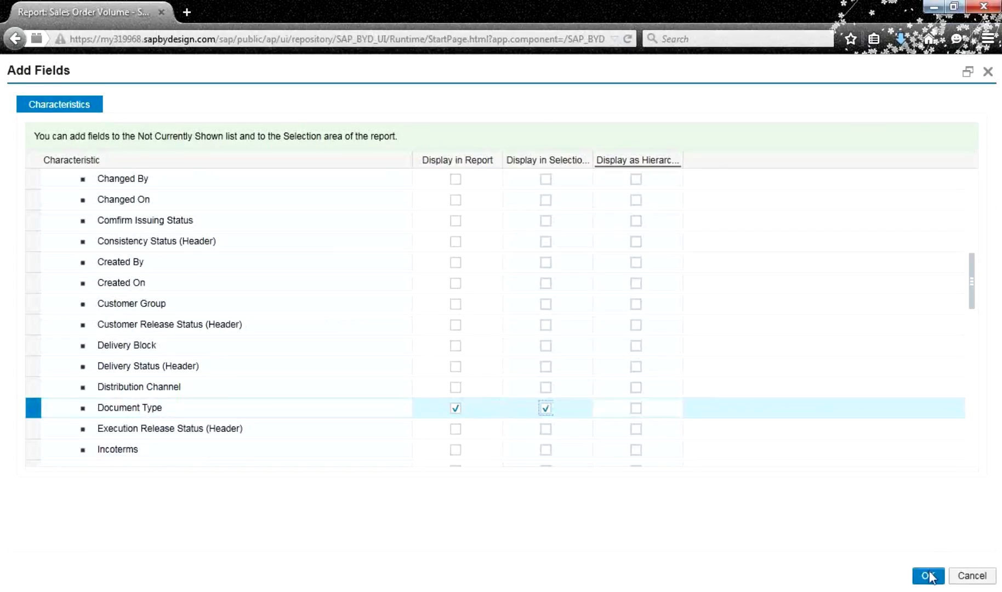
click(929, 576)
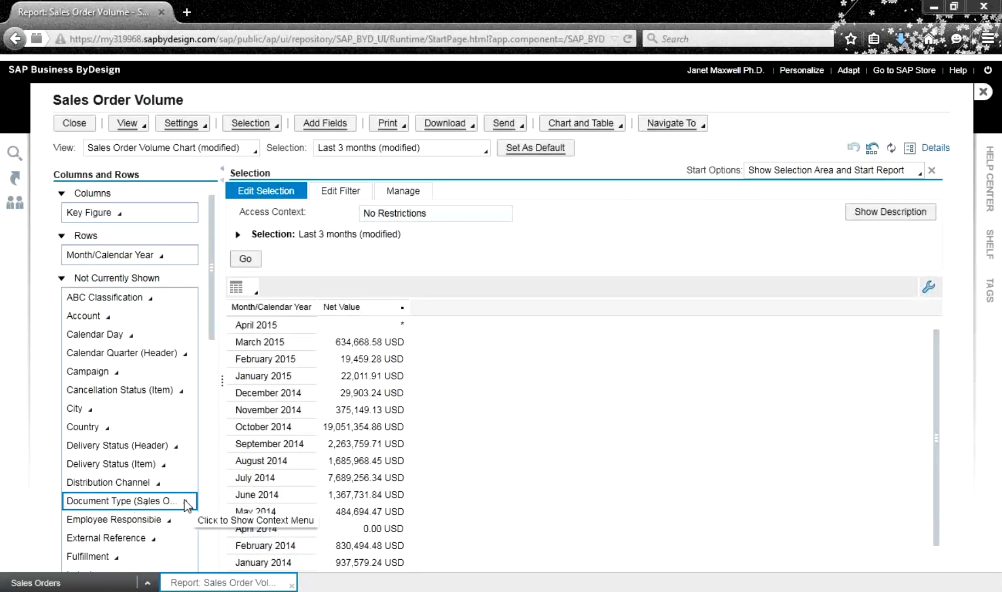
Move Document Type from Not Currently Shown into the report rows, then bring up Characteristic Settings
click(187, 502)
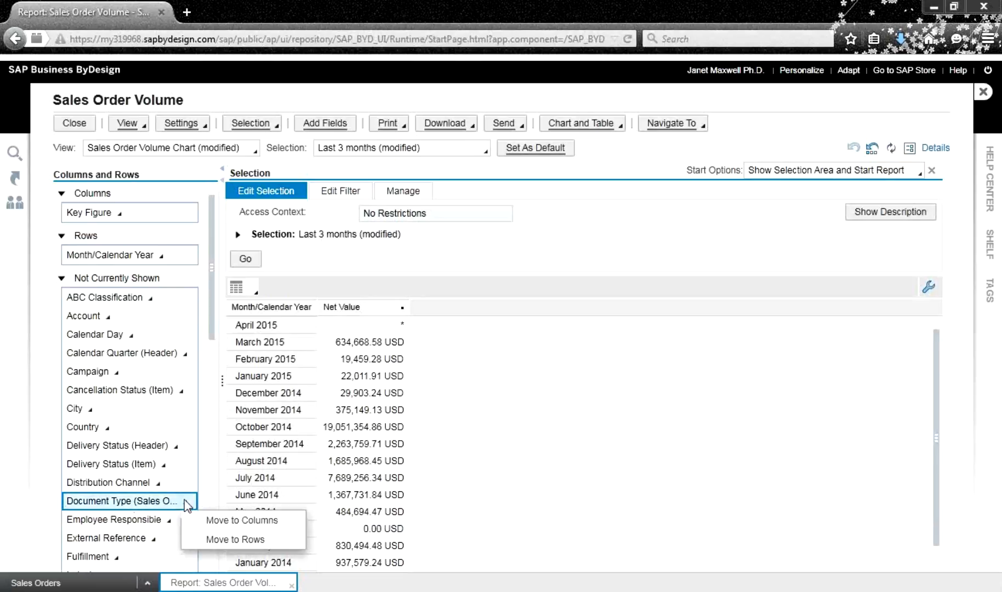
click(209, 540)
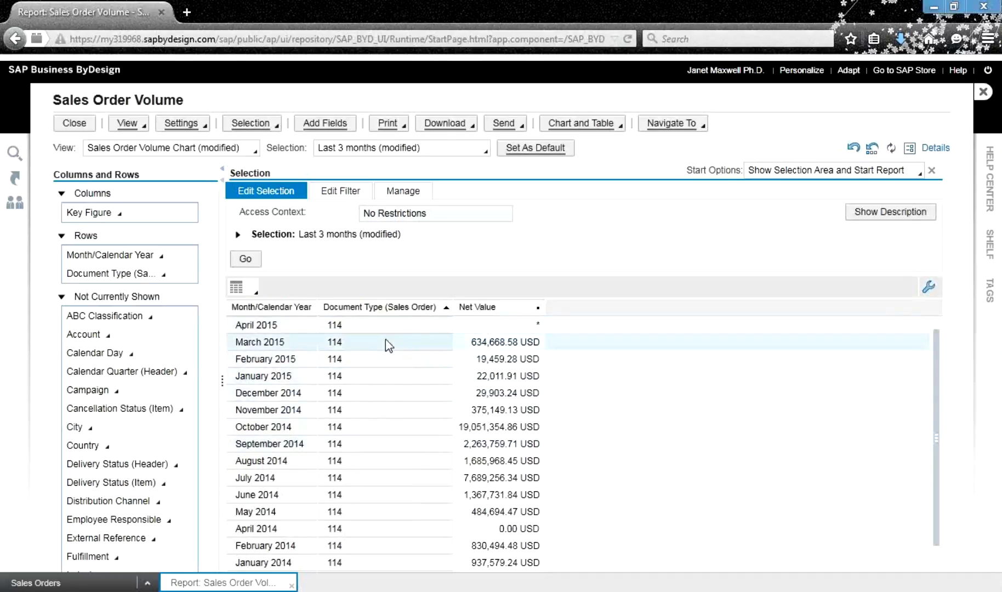
click(138, 125)
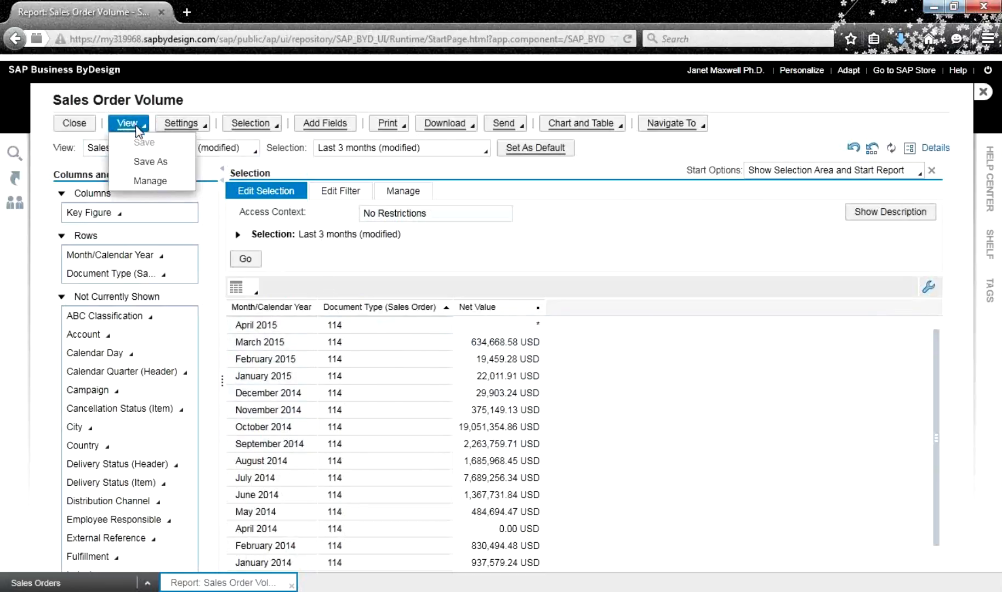
click(188, 129)
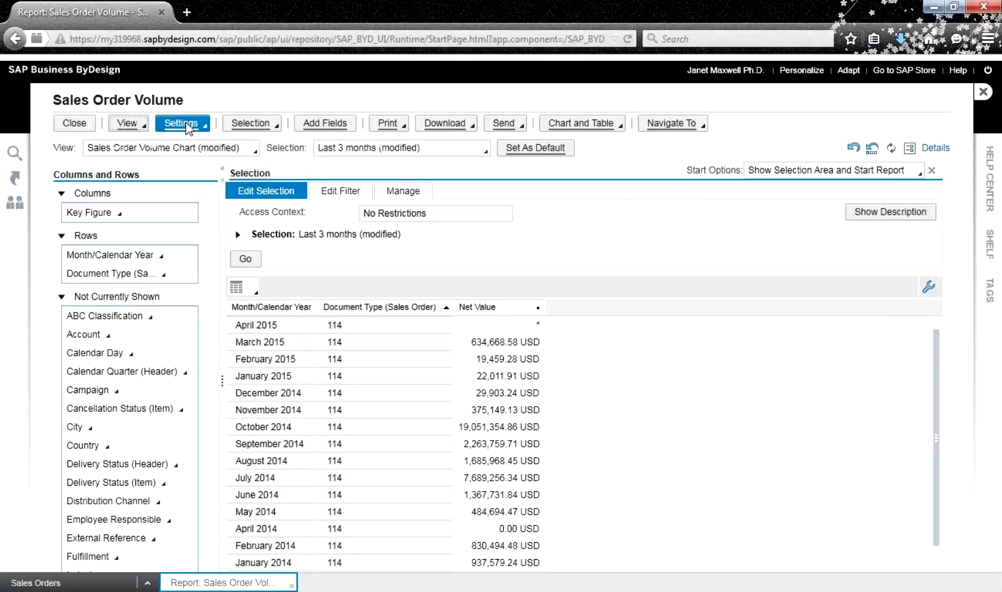
click(188, 128)
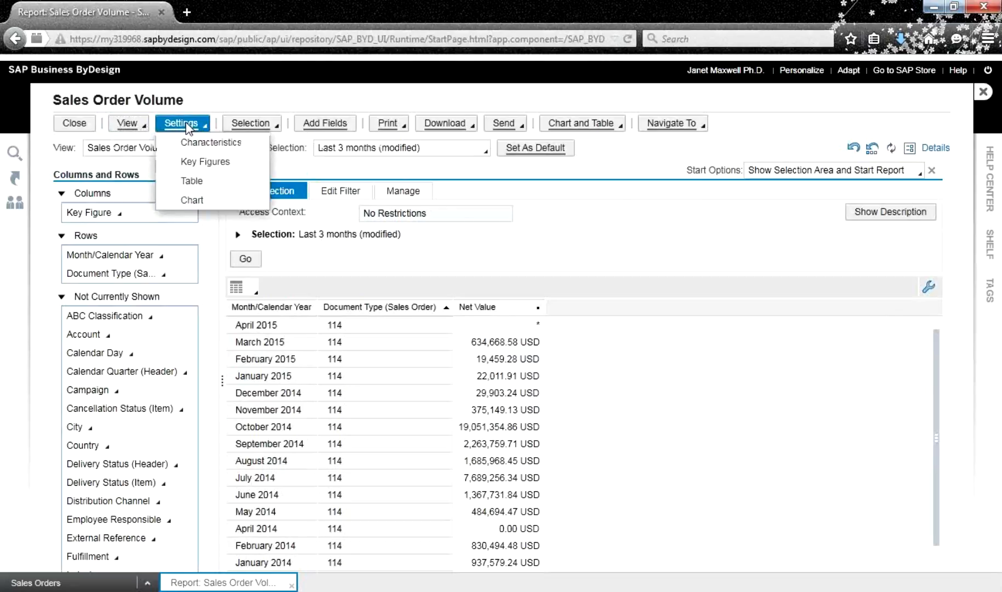
click(207, 146)
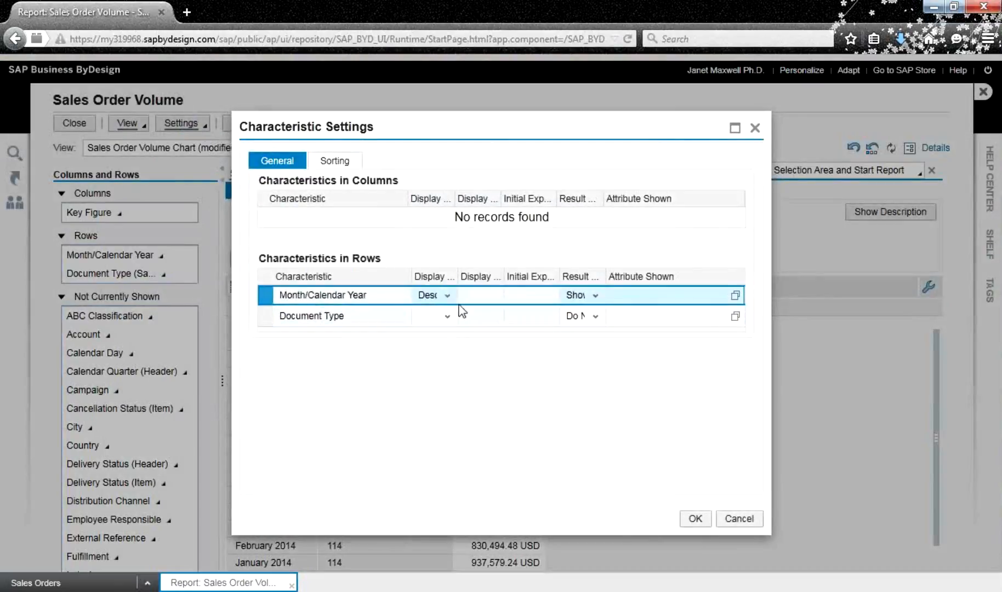
Set the Document Type display to Description
click(448, 318)
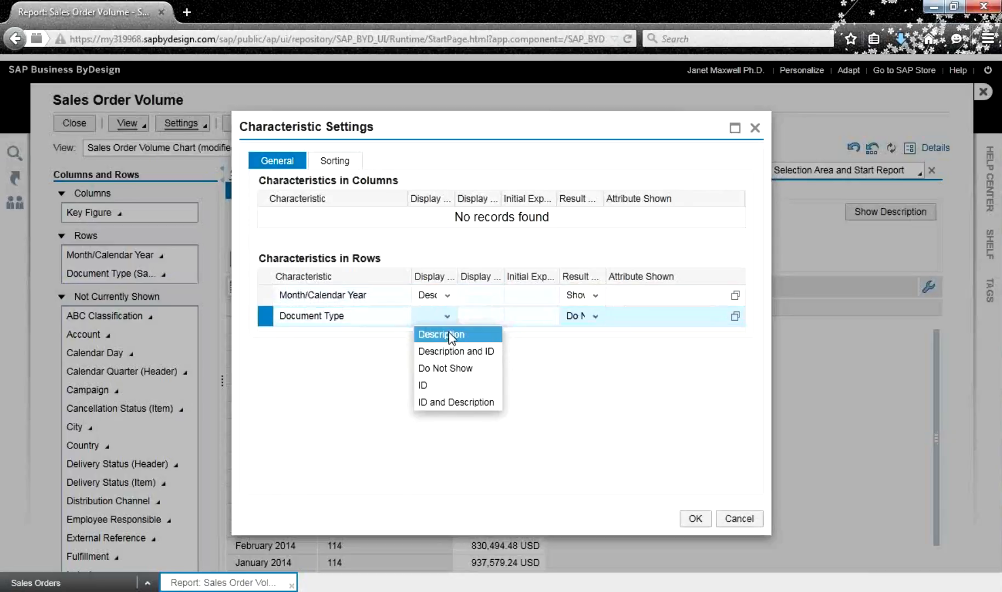
click(448, 335)
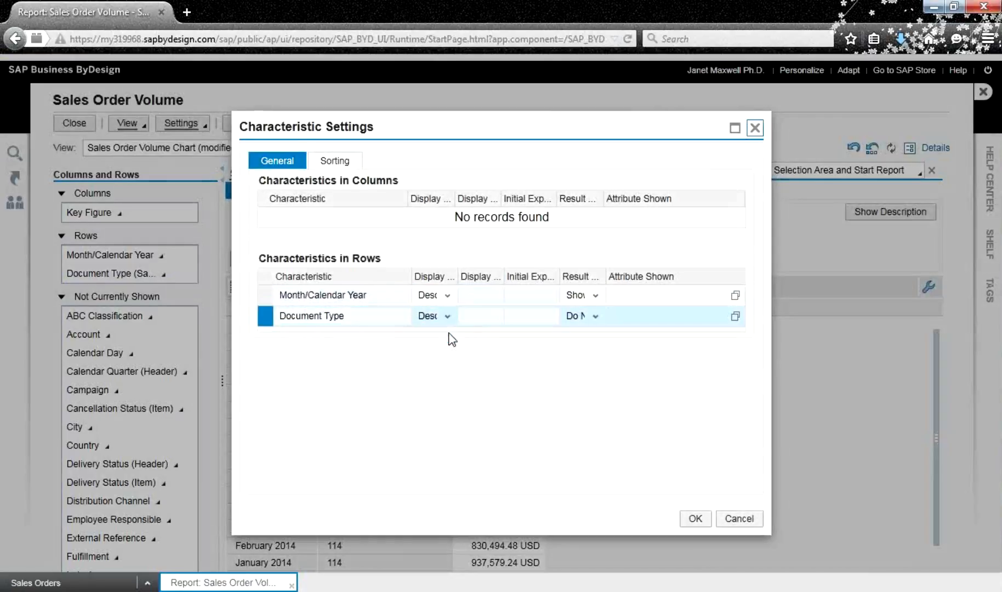
click(696, 520)
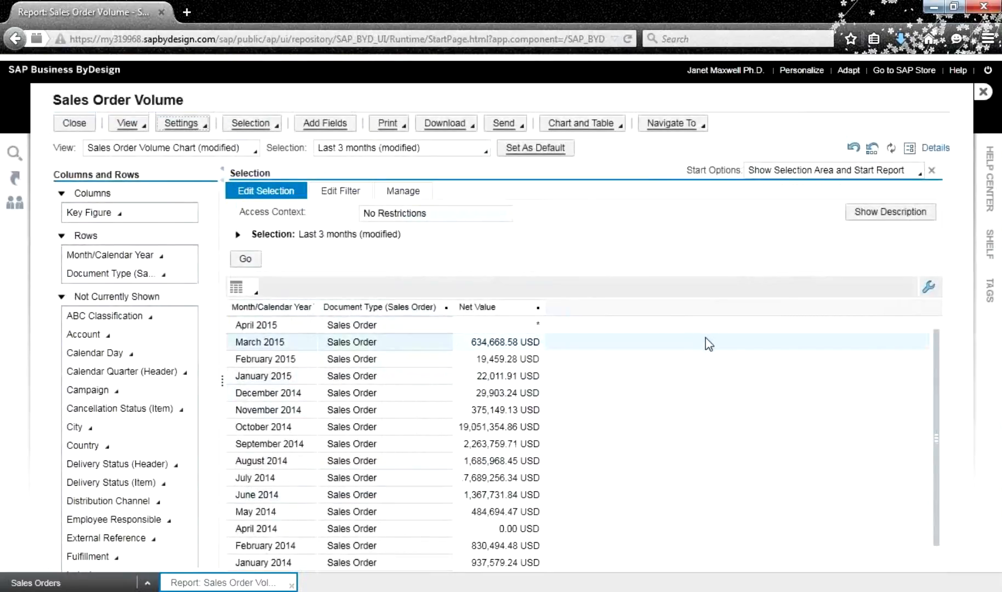
Change the Document Type display to ID and Description, showing 114 Sales Order
click(191, 127)
click(194, 139)
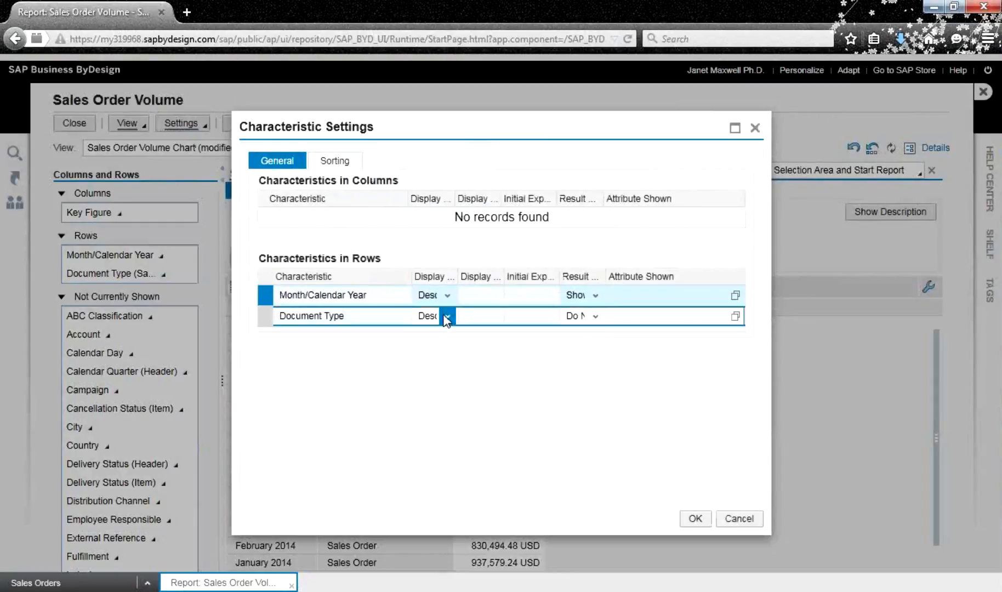
click(447, 317)
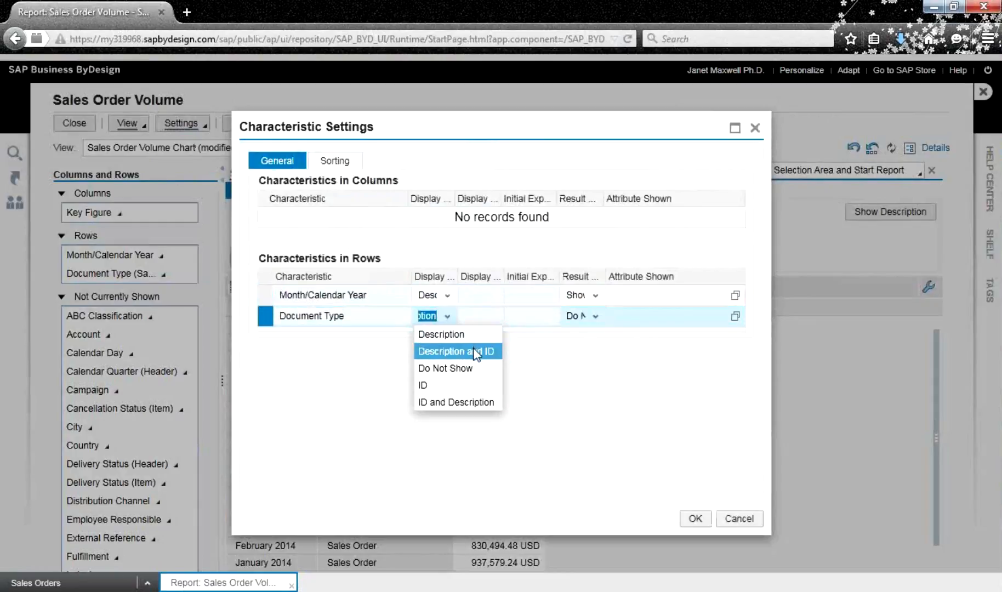
click(468, 403)
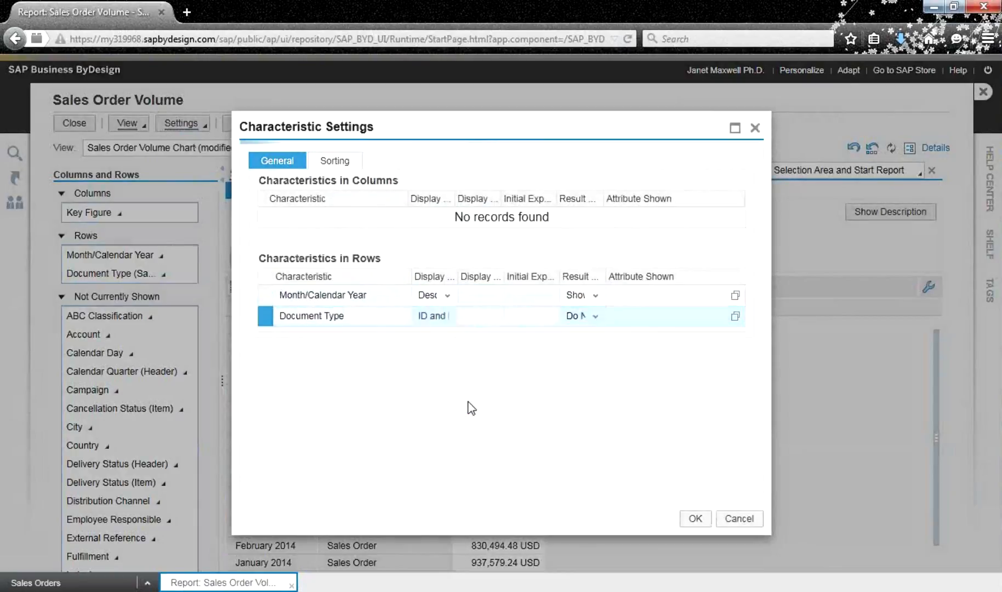
click(695, 519)
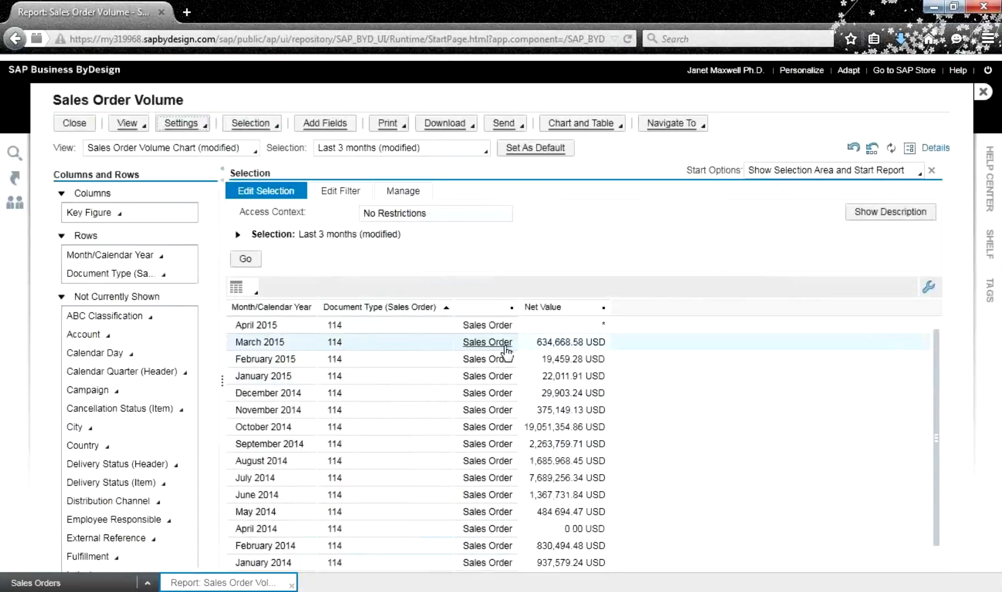
Move the Document Type row back to Not Currently Shown
click(163, 274)
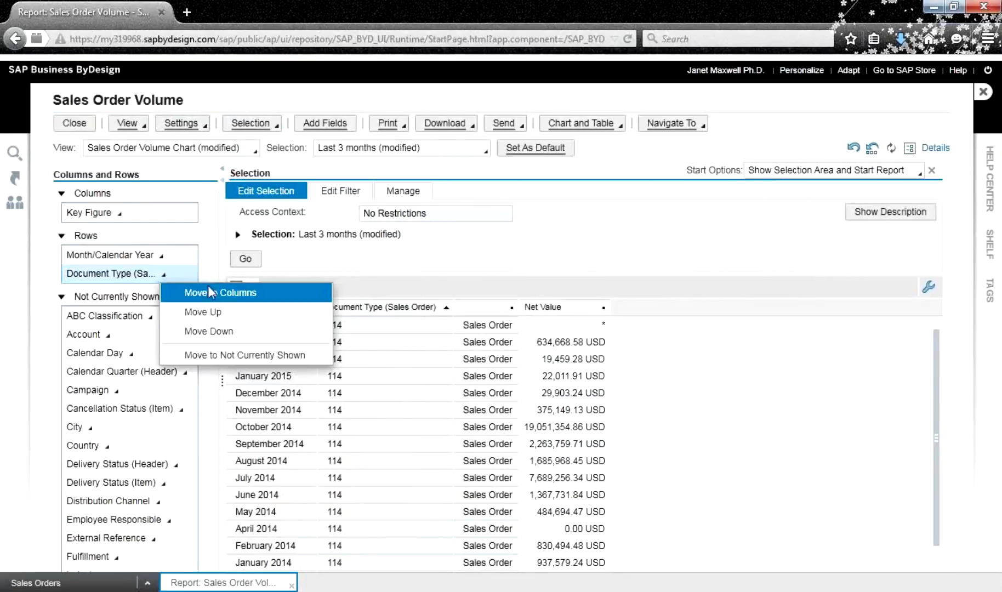
click(247, 354)
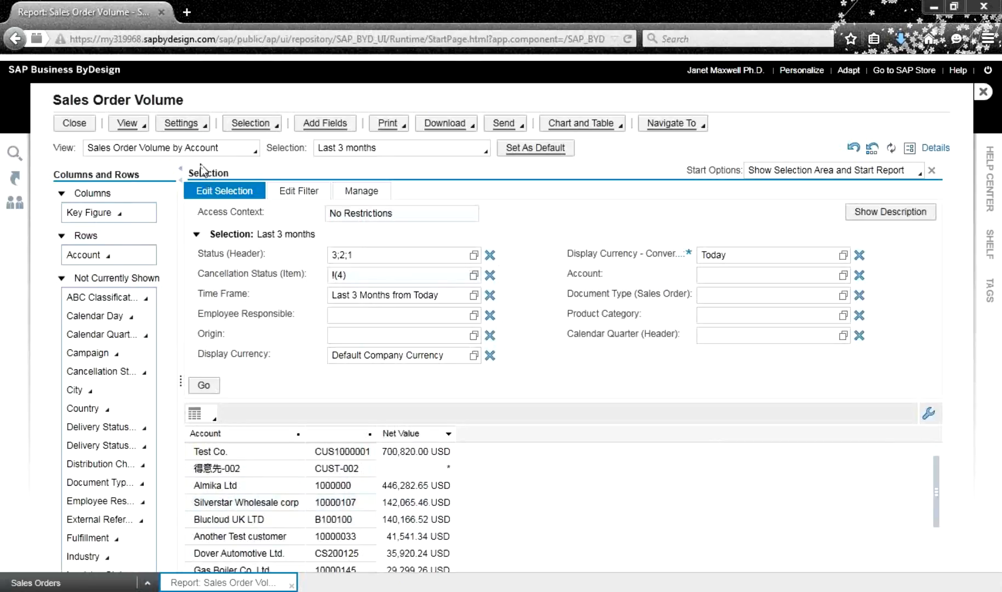
Add Fulfilled Quantity to the selected key figures in Key Figure Settings
click(192, 129)
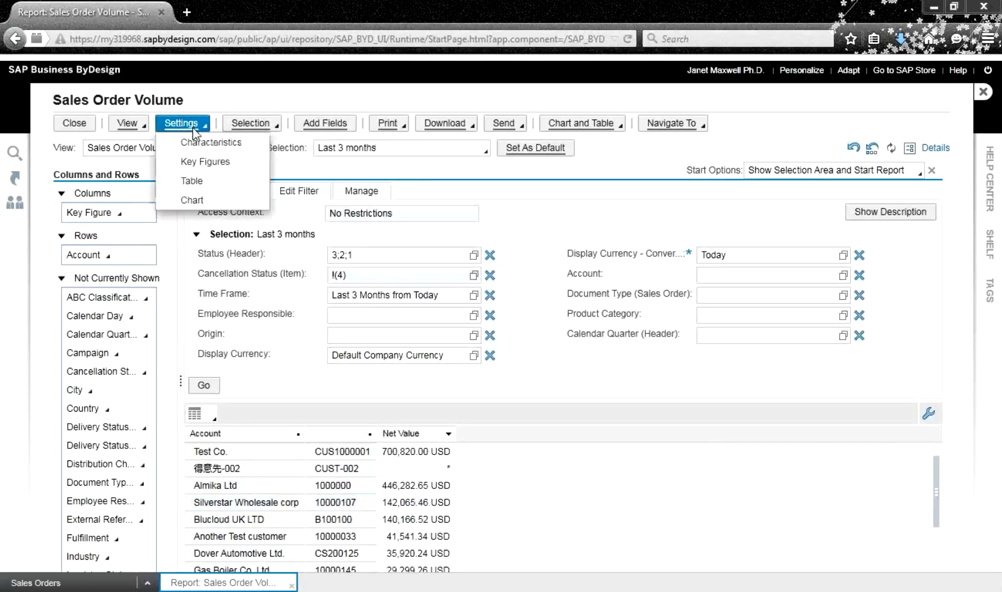
click(219, 169)
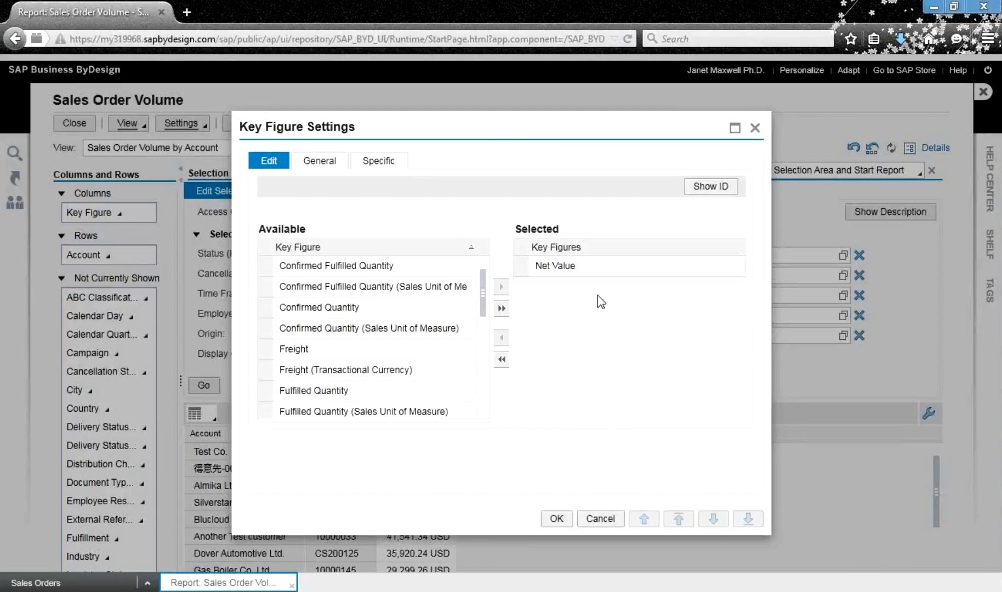
click(262, 391)
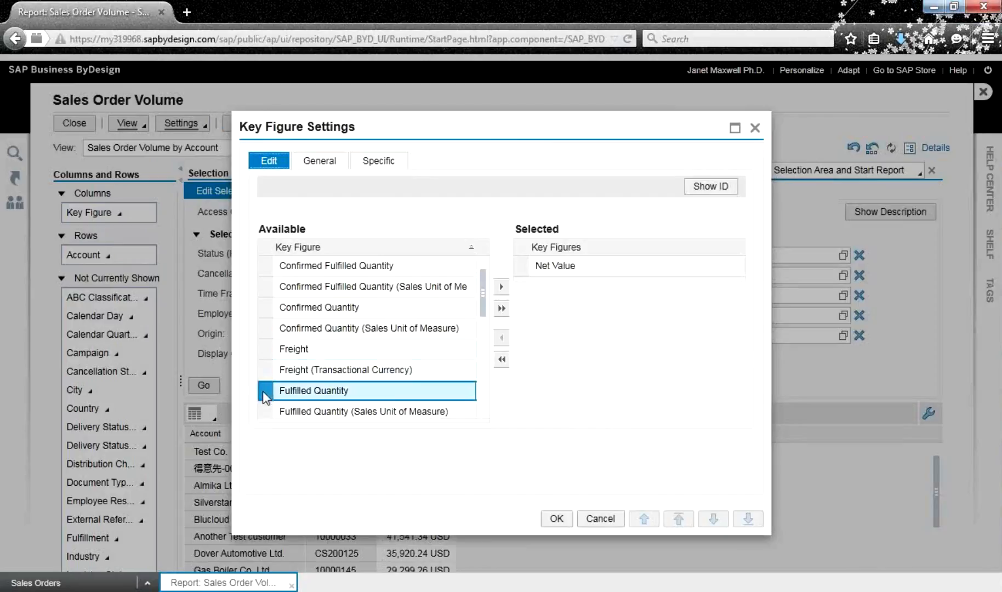
click(502, 287)
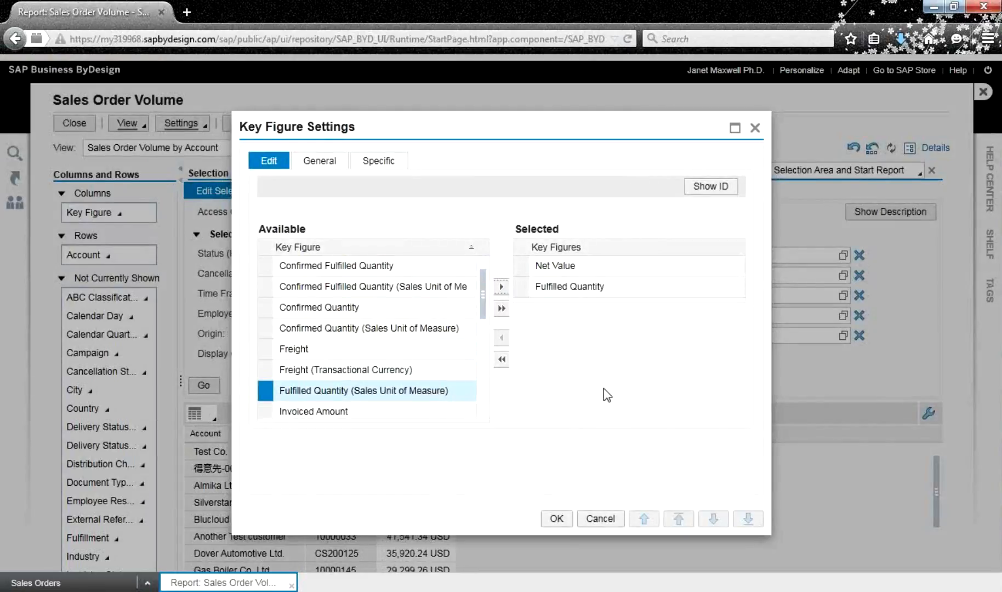
click(555, 519)
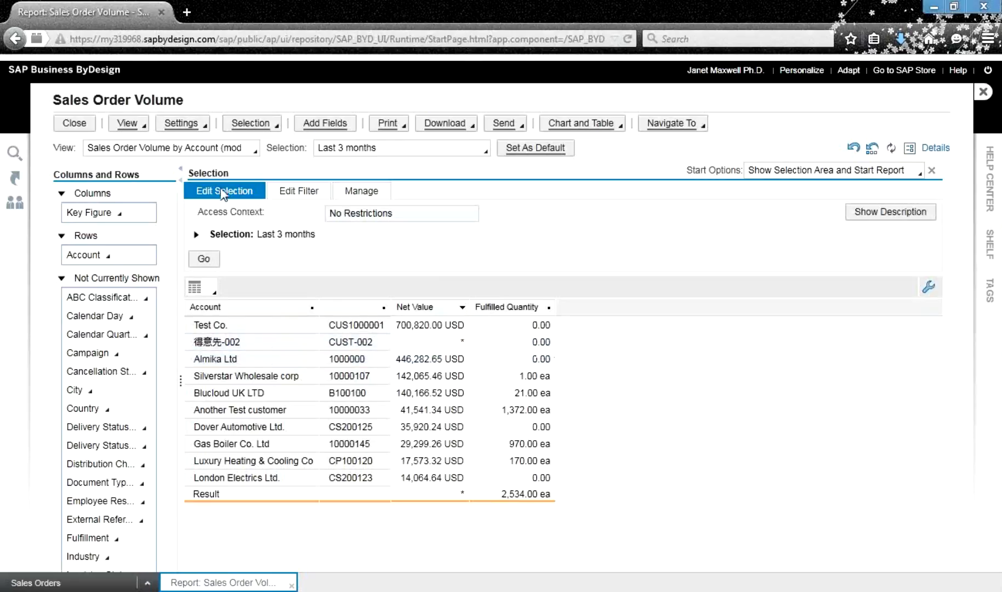
Add Requested Quantity to the selected key figures in Key Figure Settings
click(200, 128)
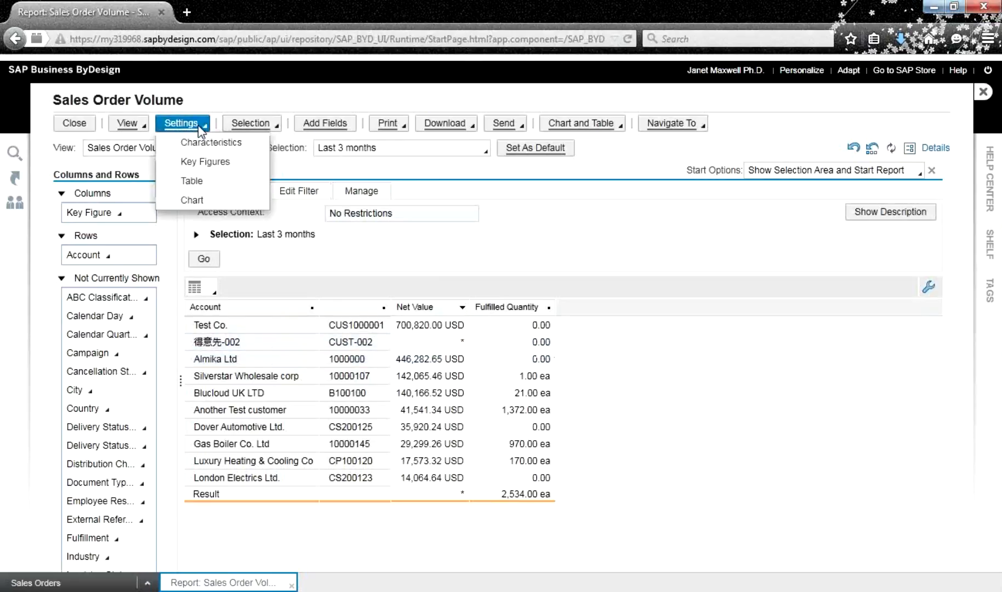
click(211, 163)
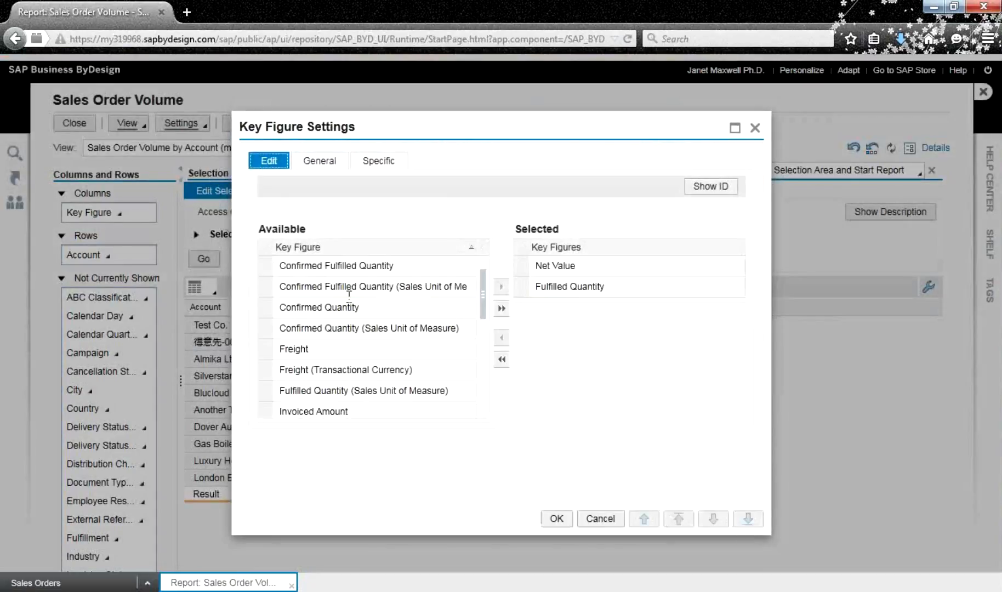
click(483, 414)
click(483, 414)
click(483, 414)
click(483, 414)
click(483, 414)
click(483, 412)
click(483, 412)
click(483, 413)
click(483, 413)
click(483, 413)
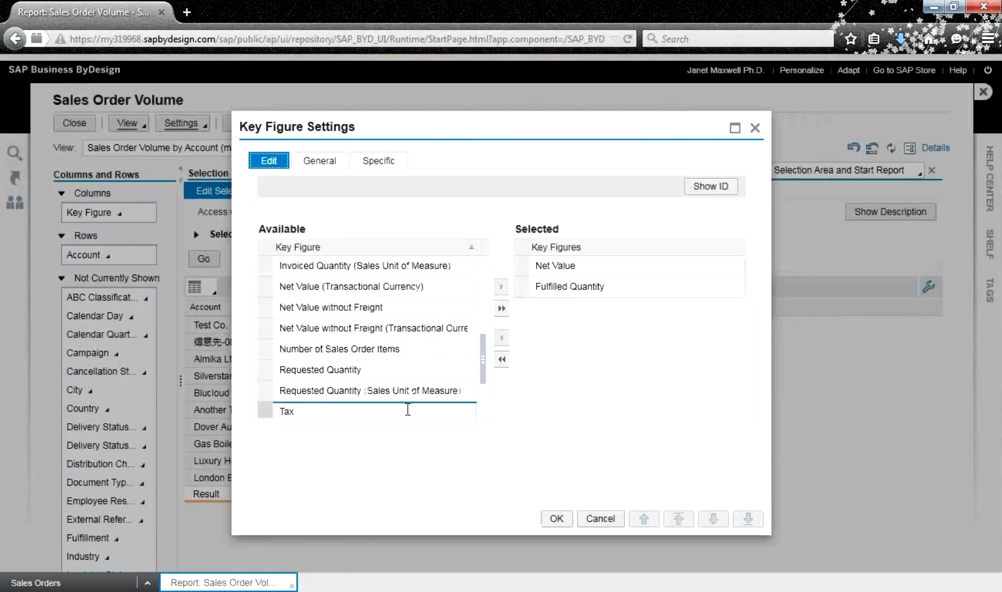
click(269, 373)
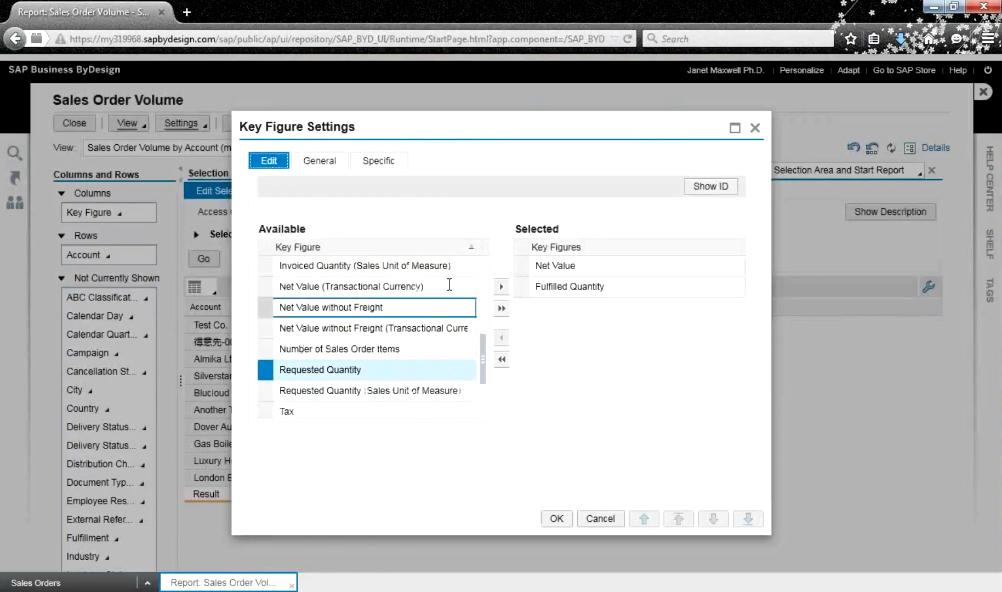
click(501, 288)
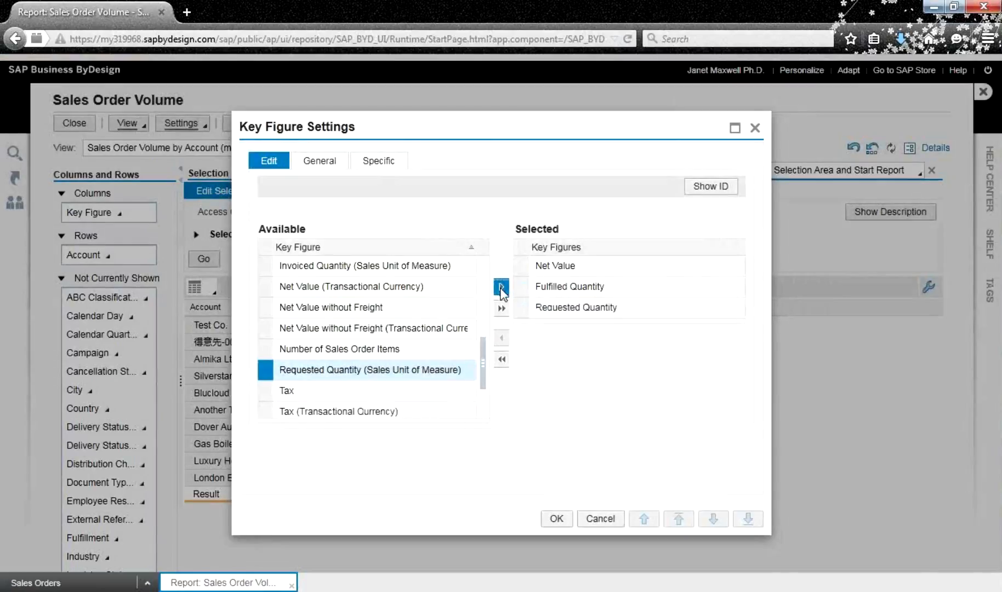
click(556, 519)
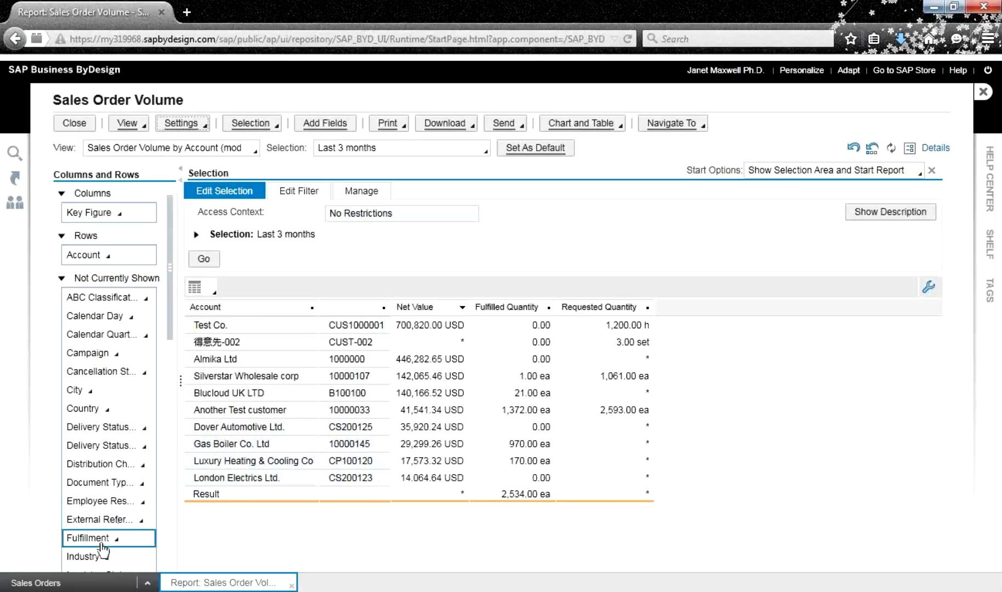
Move Sales Order Item into the report rows, then bring up the Add Fields dialog
mouse_move(172, 329)
drag(173, 335, 169, 511)
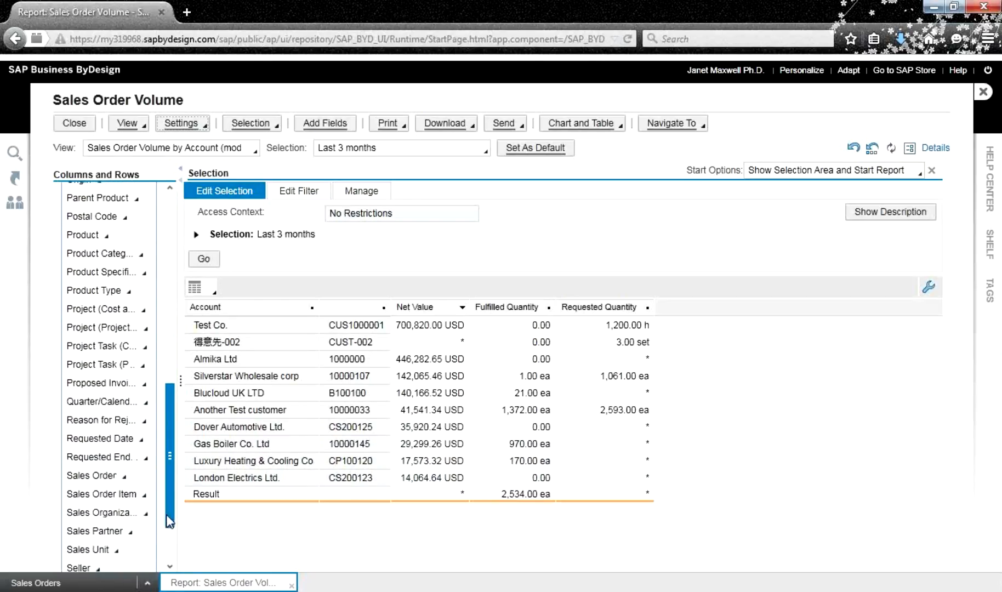
click(145, 496)
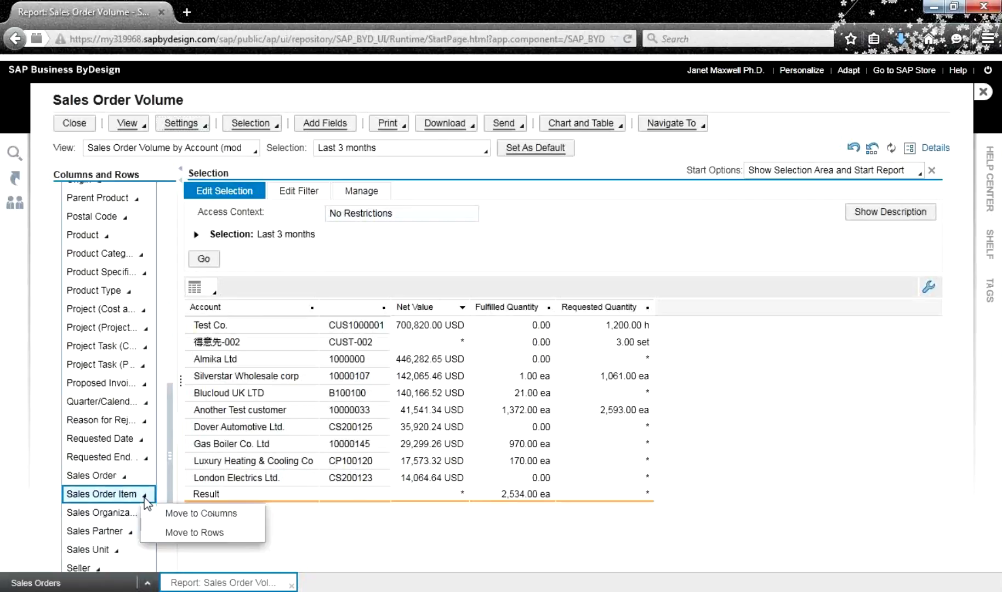
click(168, 528)
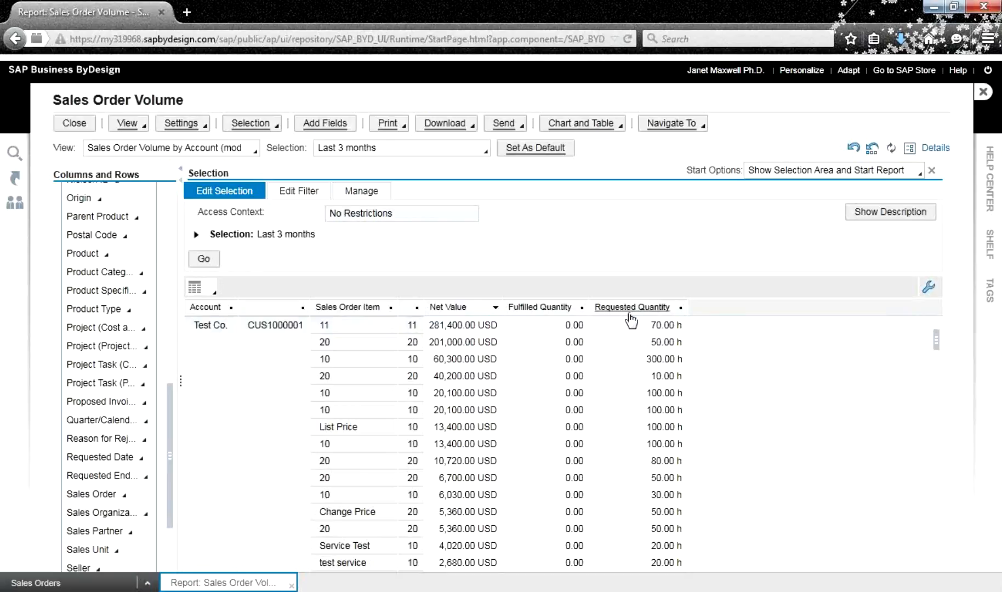
click(319, 128)
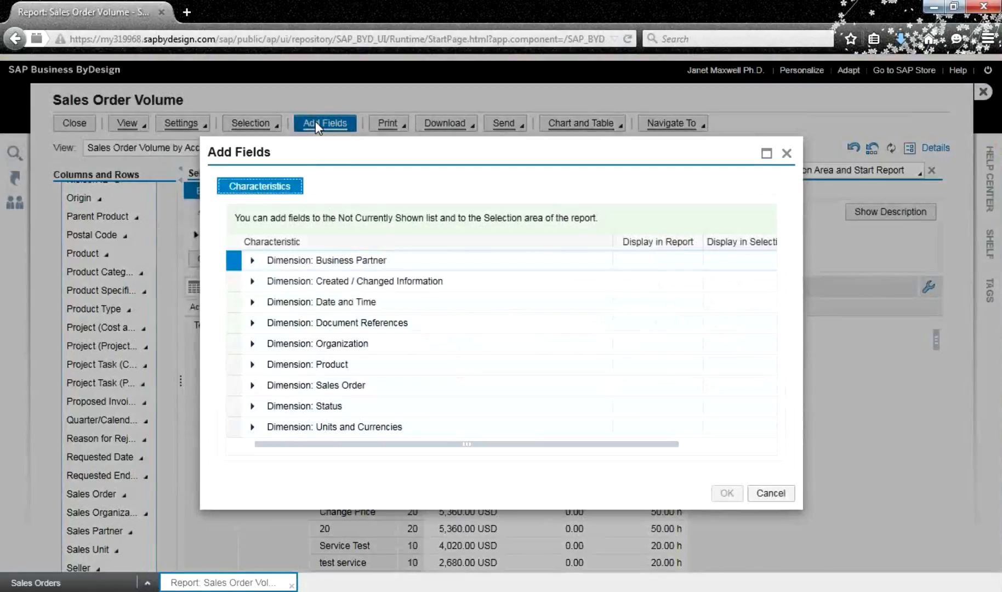
On the Key Figures tab, select the Key Figures group and create a new key figure
click(780, 489)
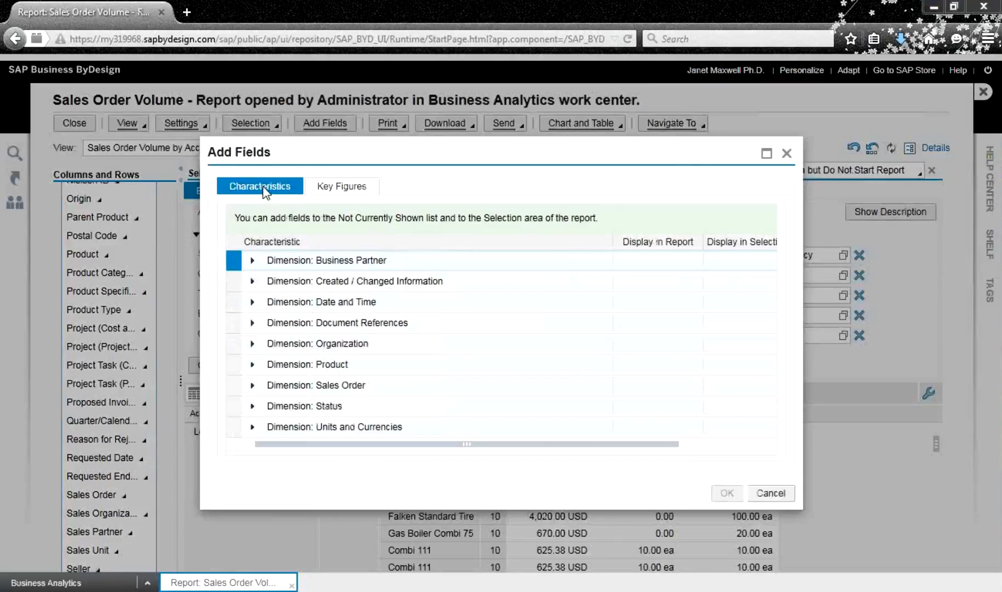
click(342, 187)
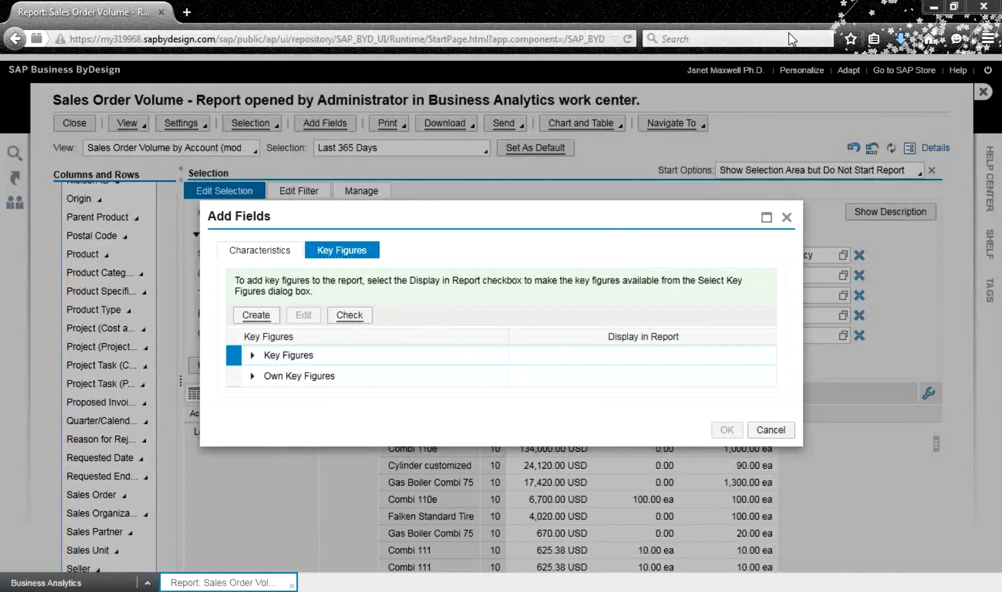
click(307, 357)
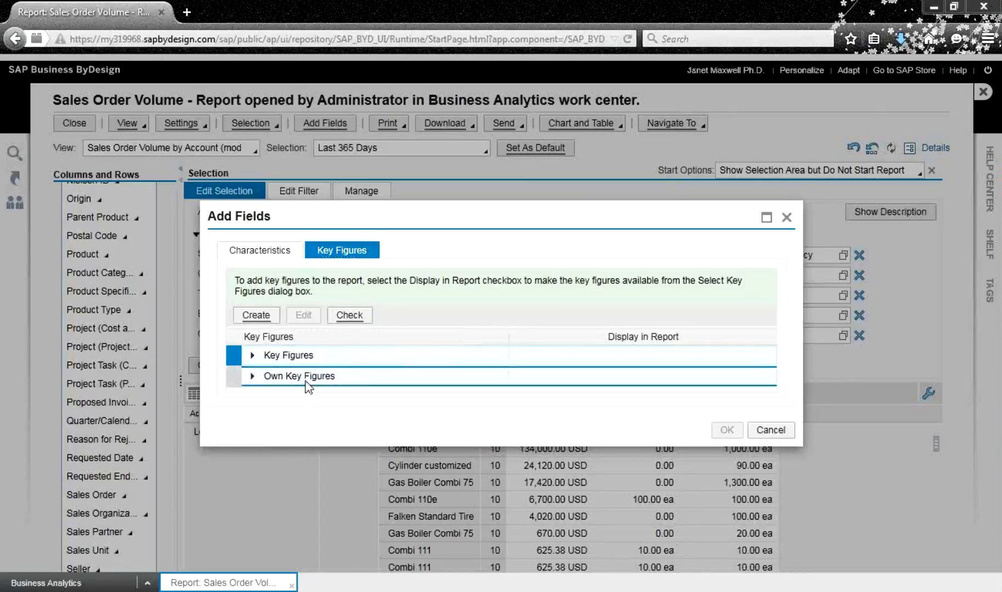
click(257, 315)
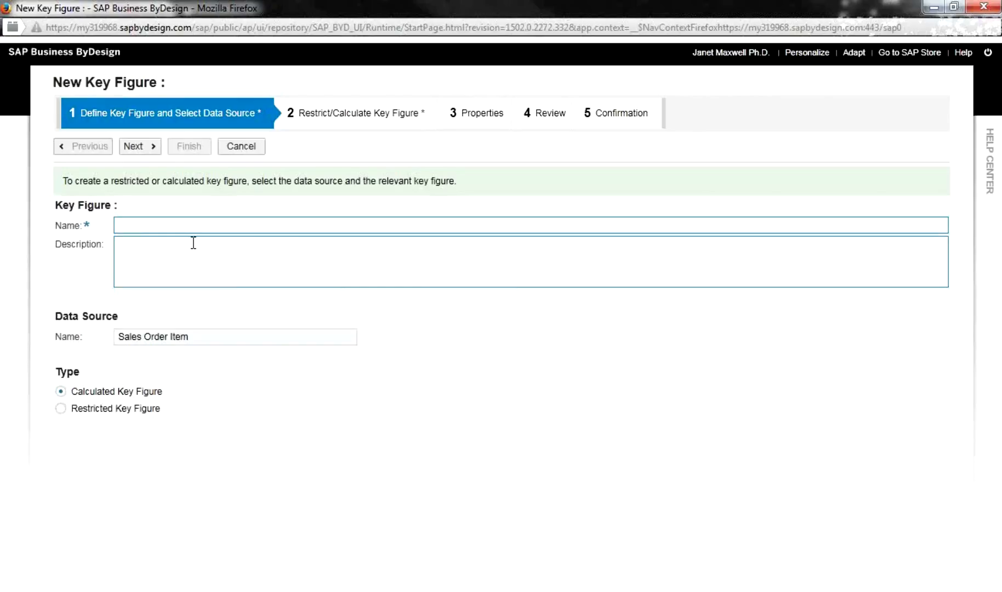
Name the calculated key figure '% Complete' and continue to the formula step
text(%)
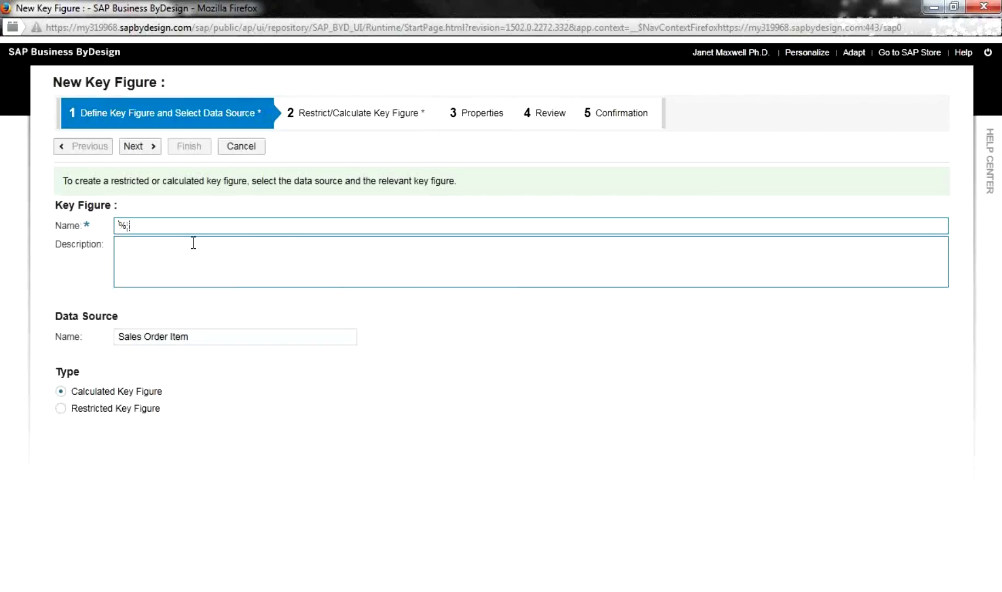
text(omplete)
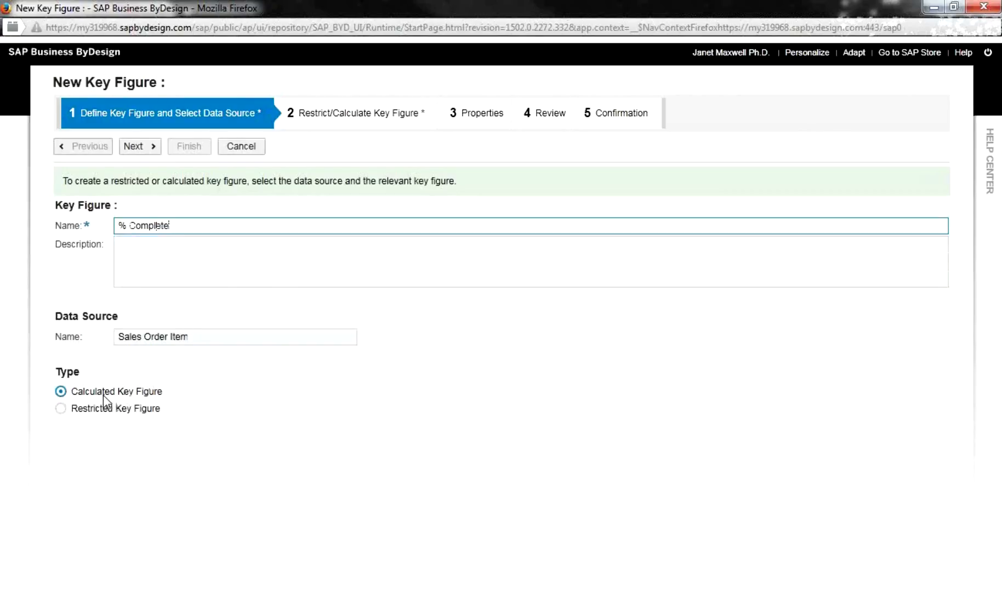
click(147, 150)
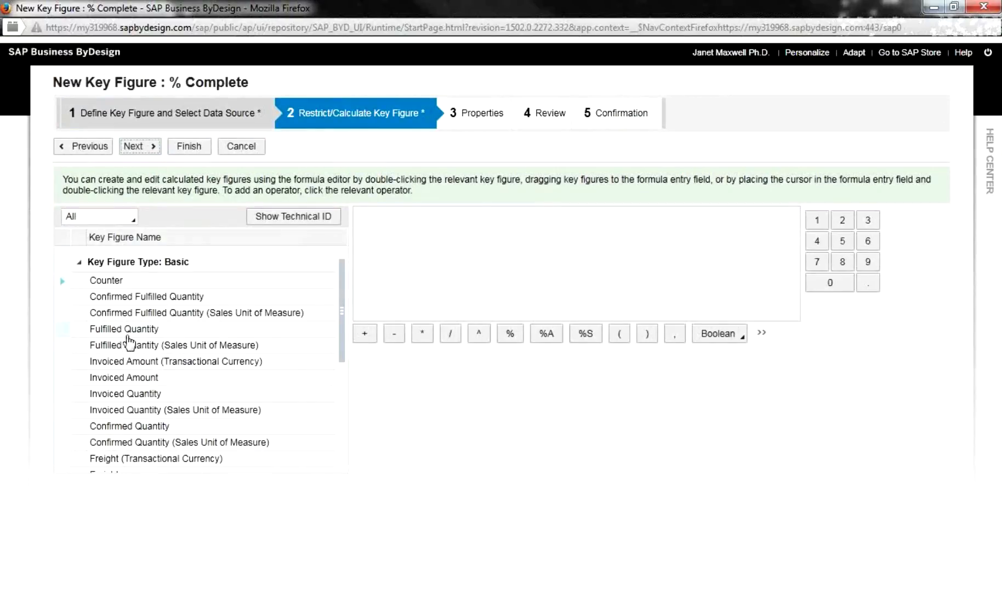
Build the formula "Fulfilled Quantity"/"Requested Quantity"*100 and advance to the properties step
drag(128, 336, 370, 221)
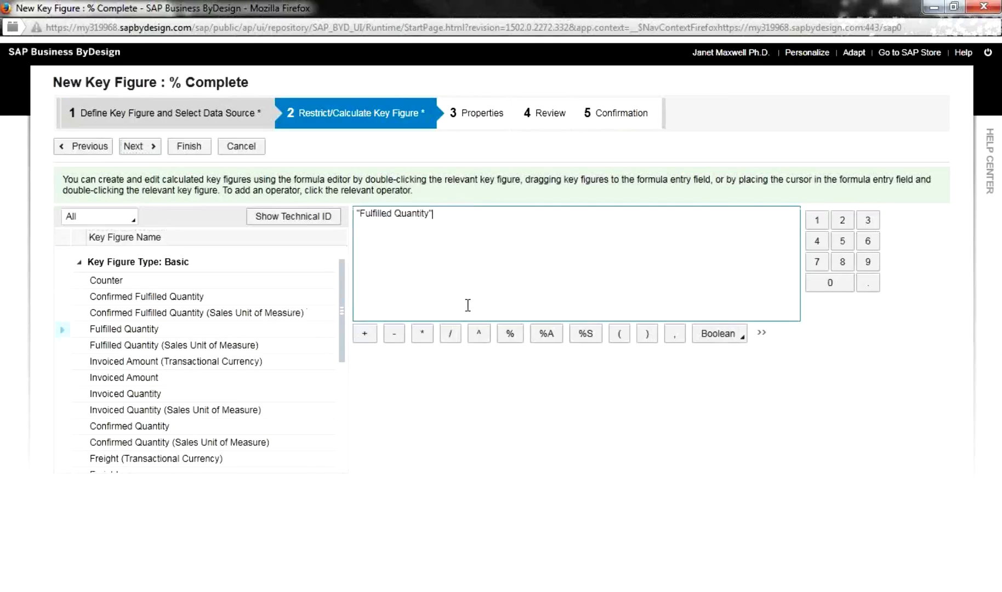
click(452, 336)
drag(342, 373, 343, 444)
click(174, 386)
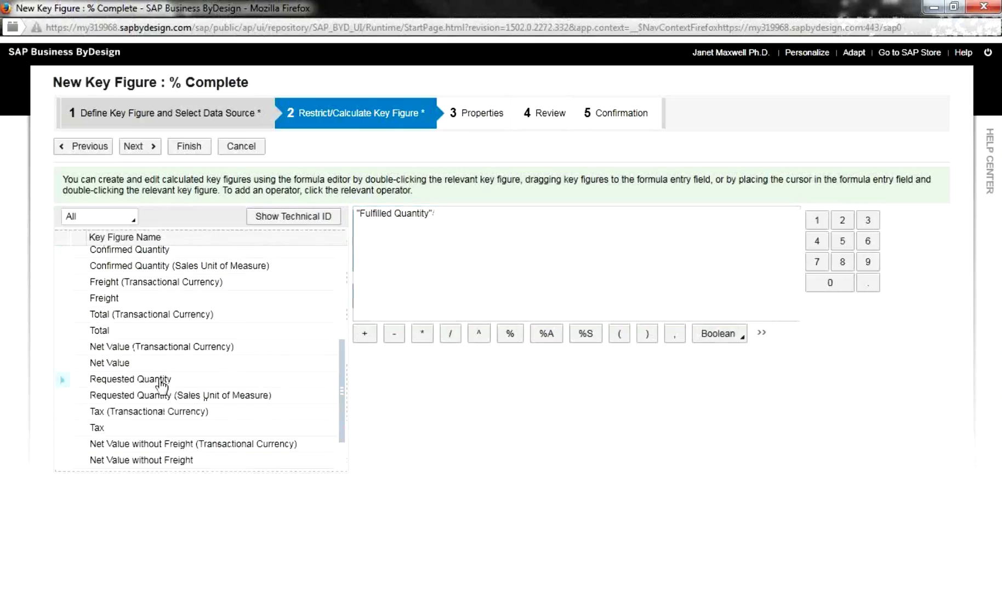
drag(161, 385, 504, 225)
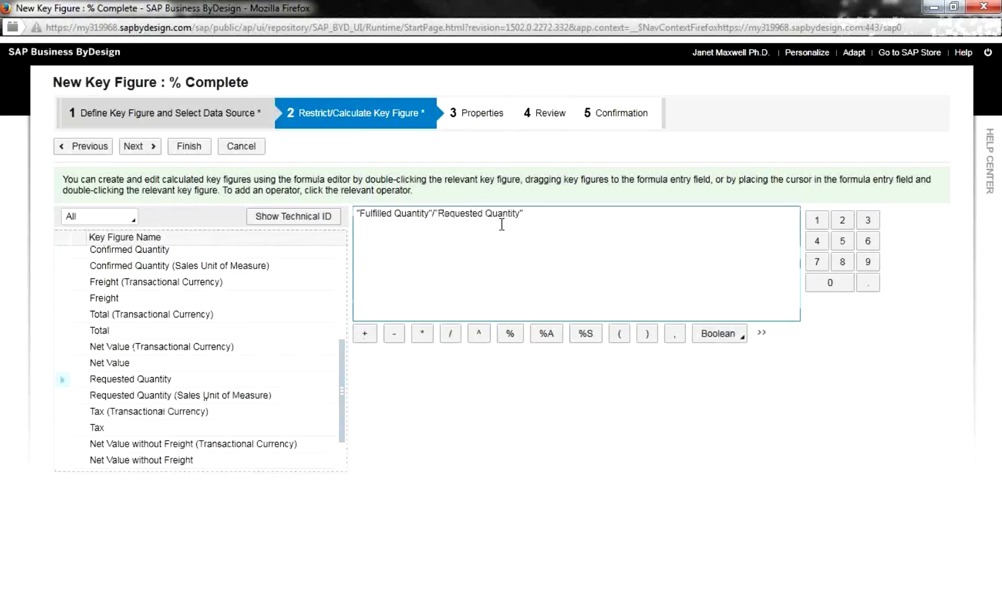
click(547, 216)
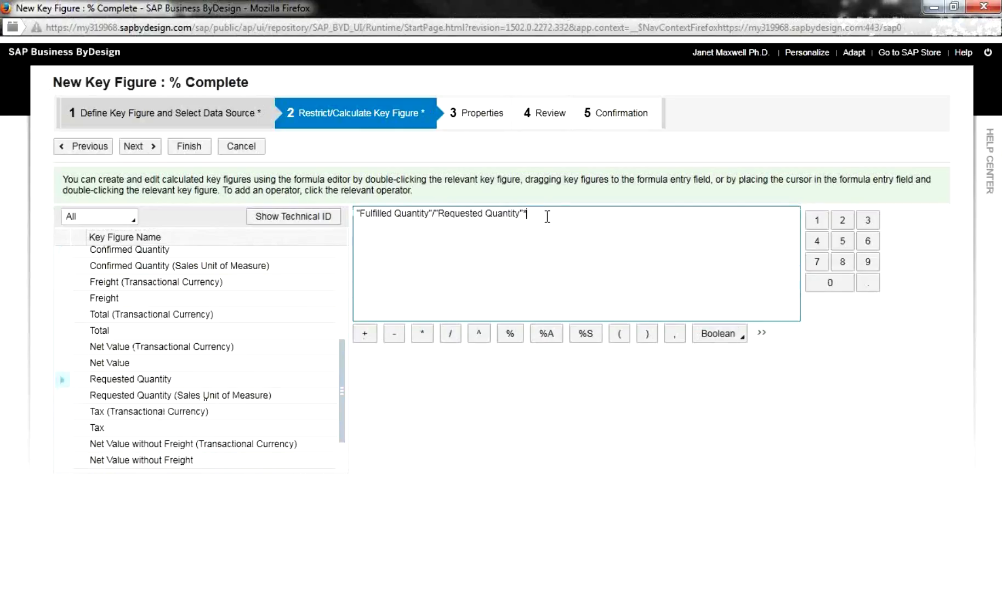
text(*100)
click(140, 147)
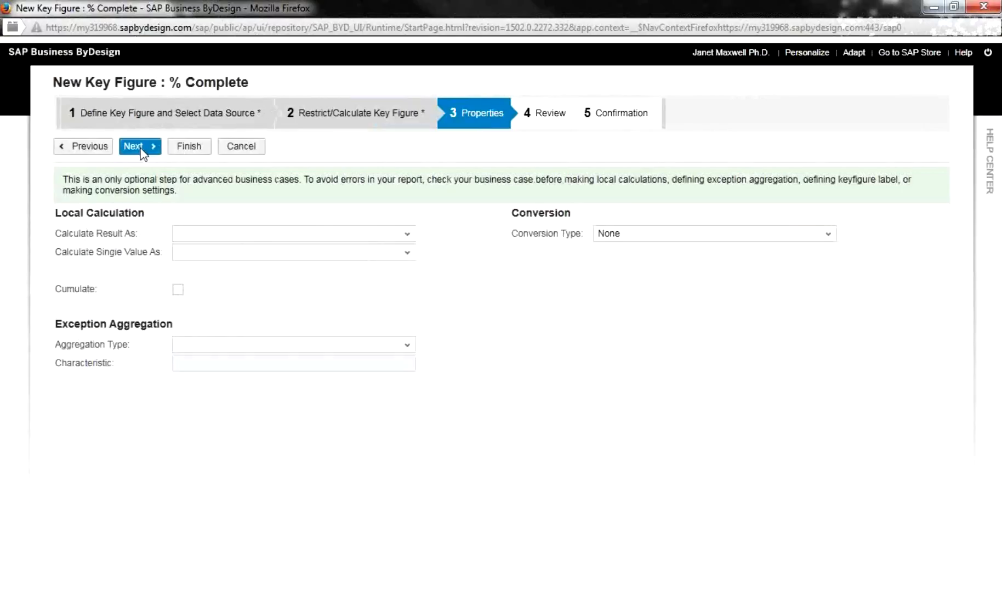
Finish the % Complete key figure and close the wizard's confirmation step
click(190, 147)
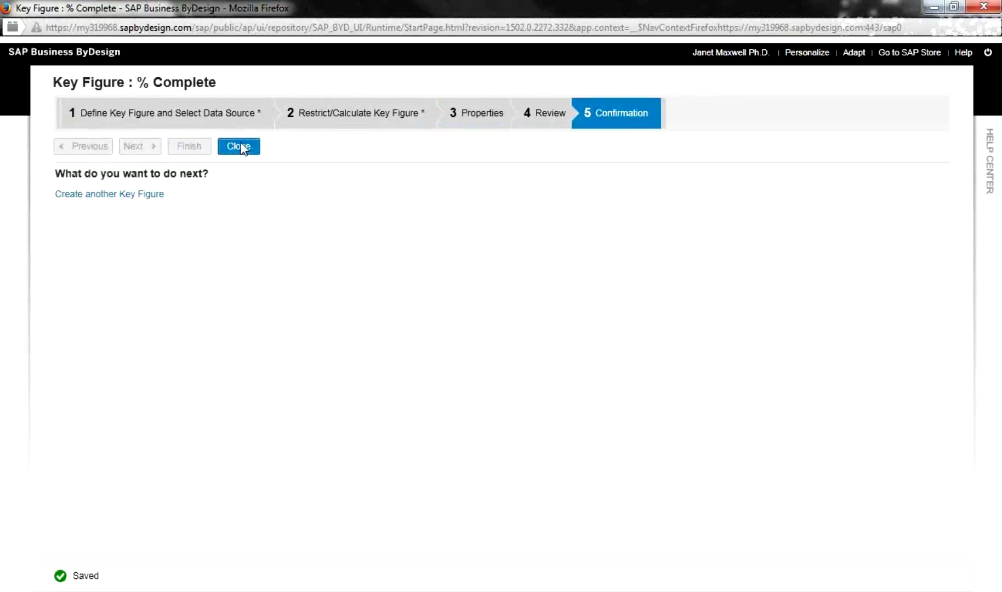
click(244, 147)
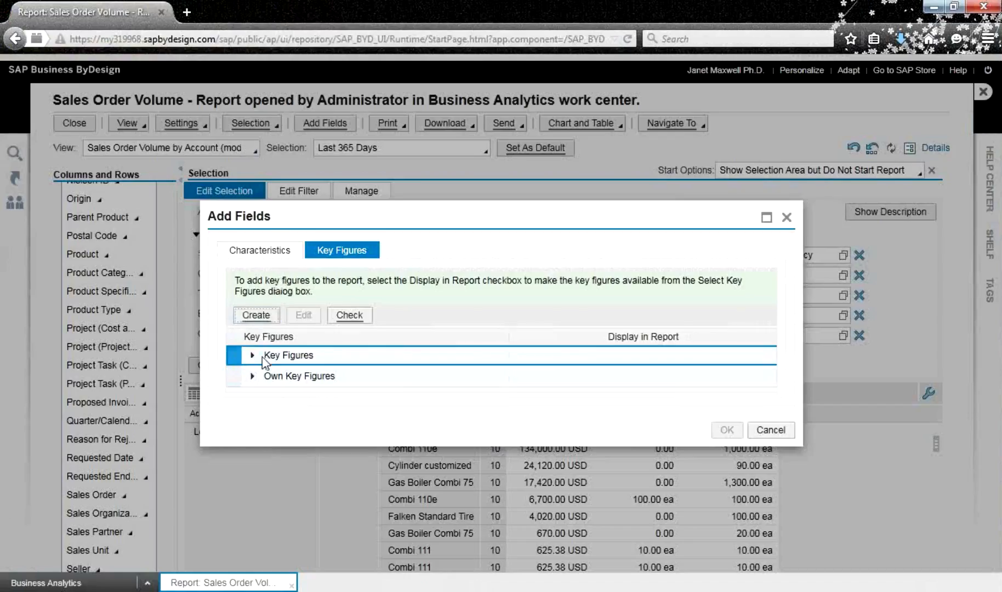
Under Own Key Figures, enable Display in Report for % Complete and confirm with OK
click(253, 376)
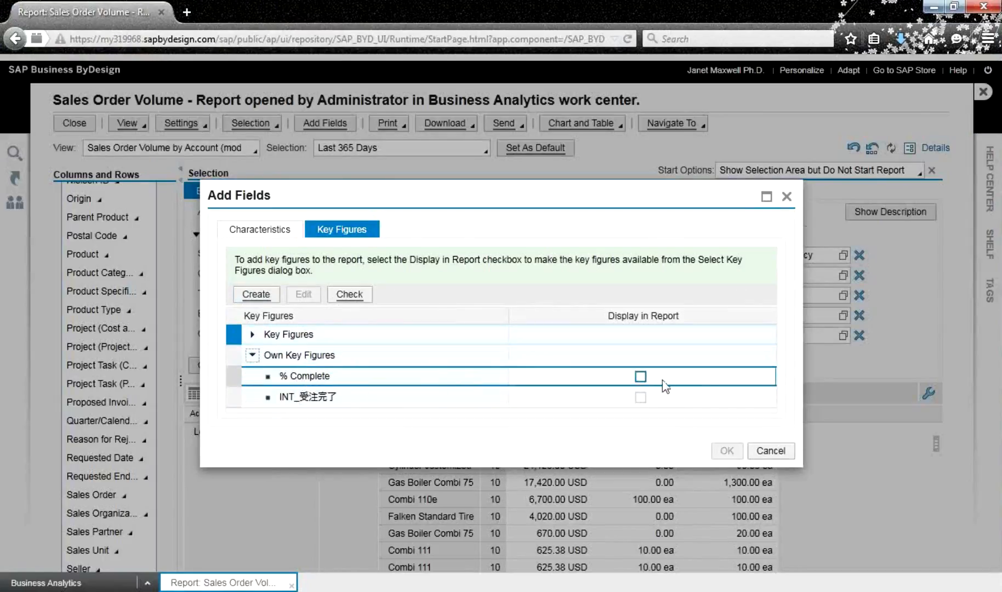
click(640, 376)
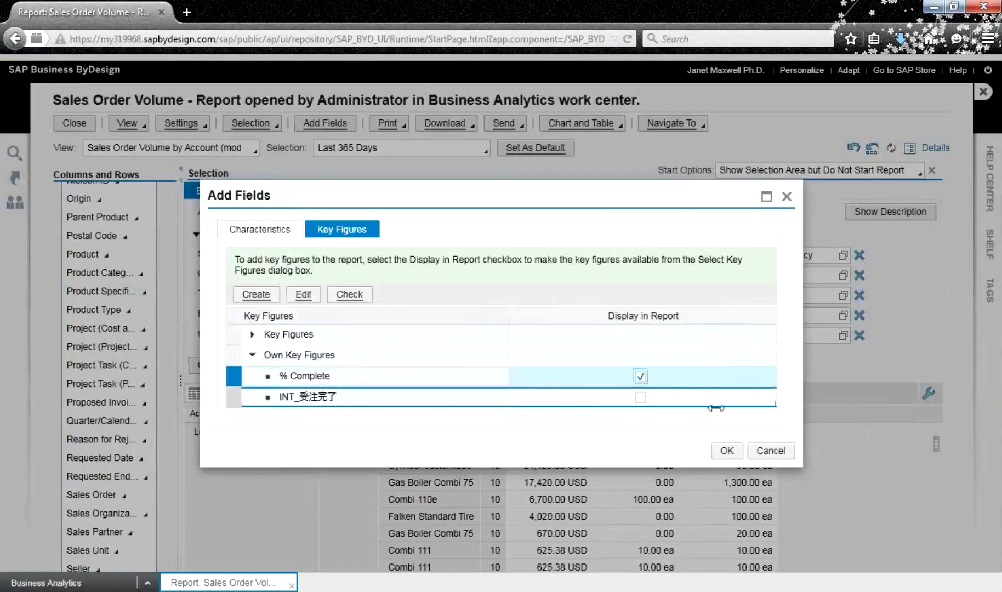
click(722, 451)
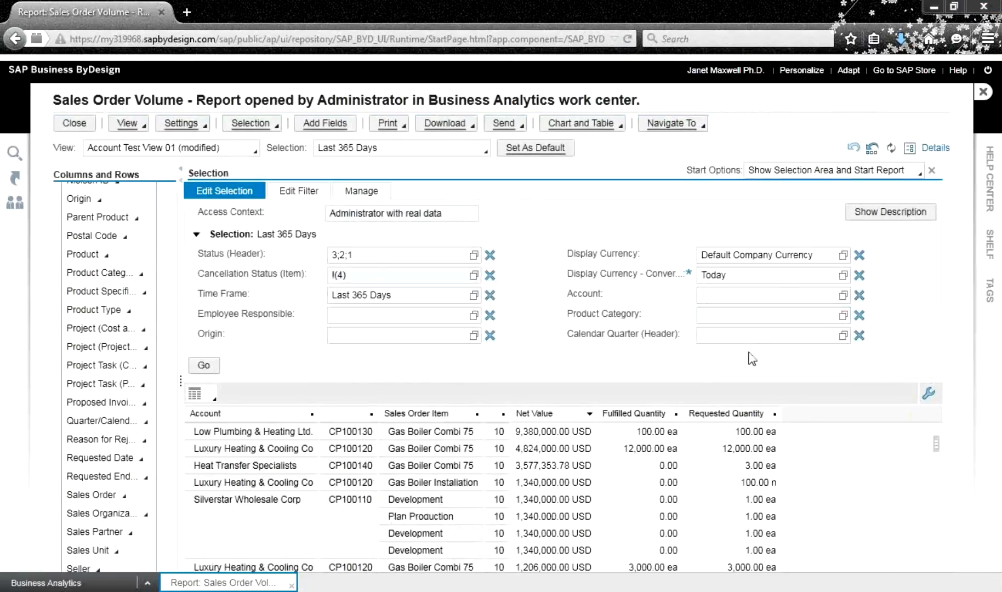
After briefly opening and cancelling Add Fields, open Settings > Key Figures for the report
click(190, 128)
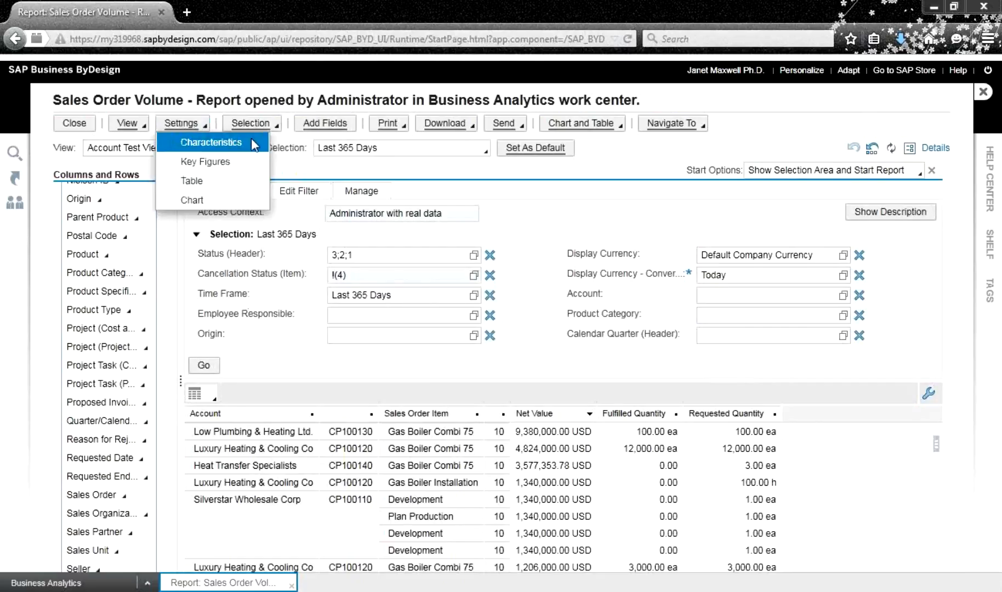
click(324, 130)
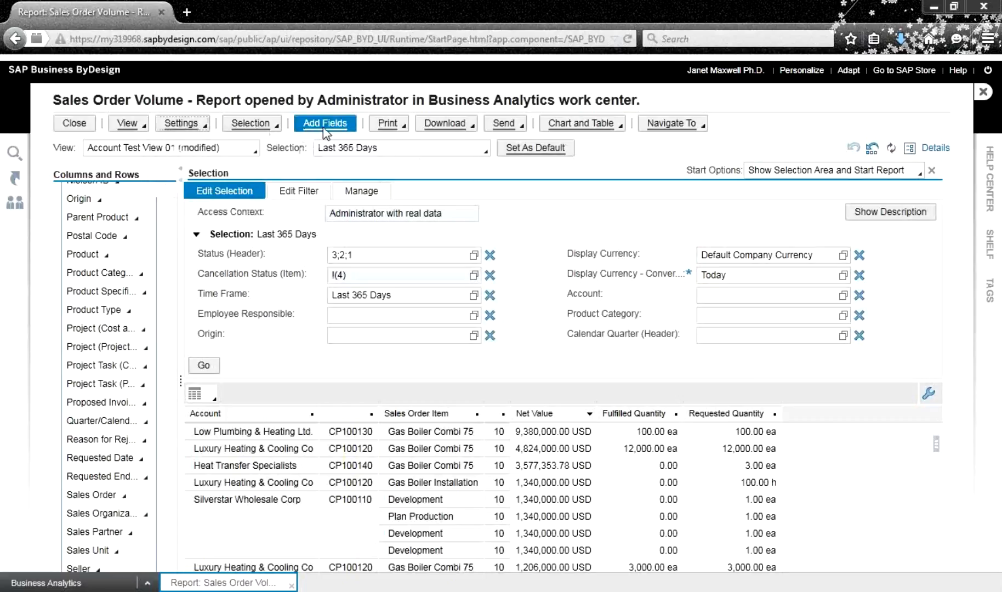
click(326, 131)
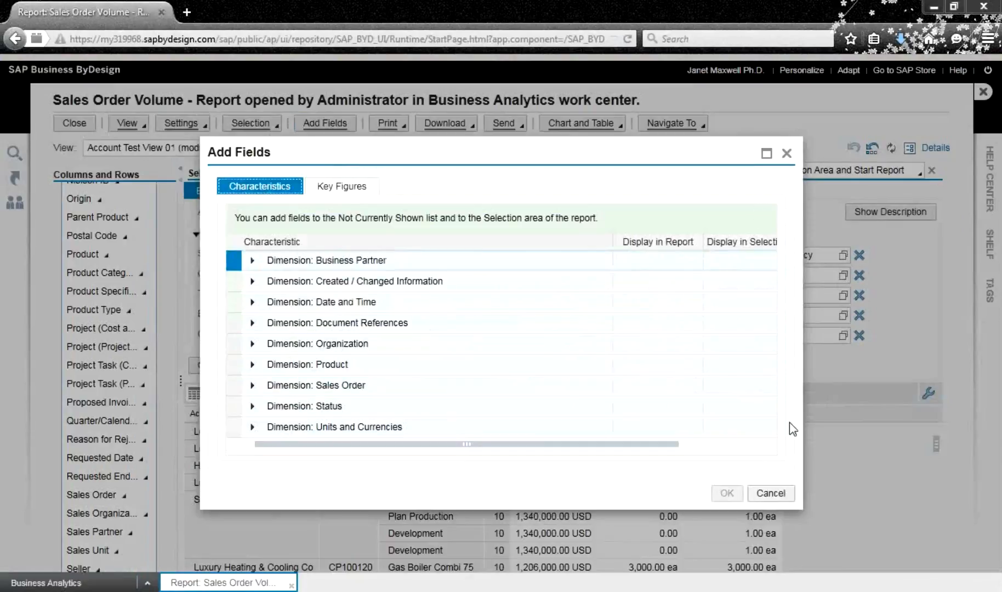
click(775, 493)
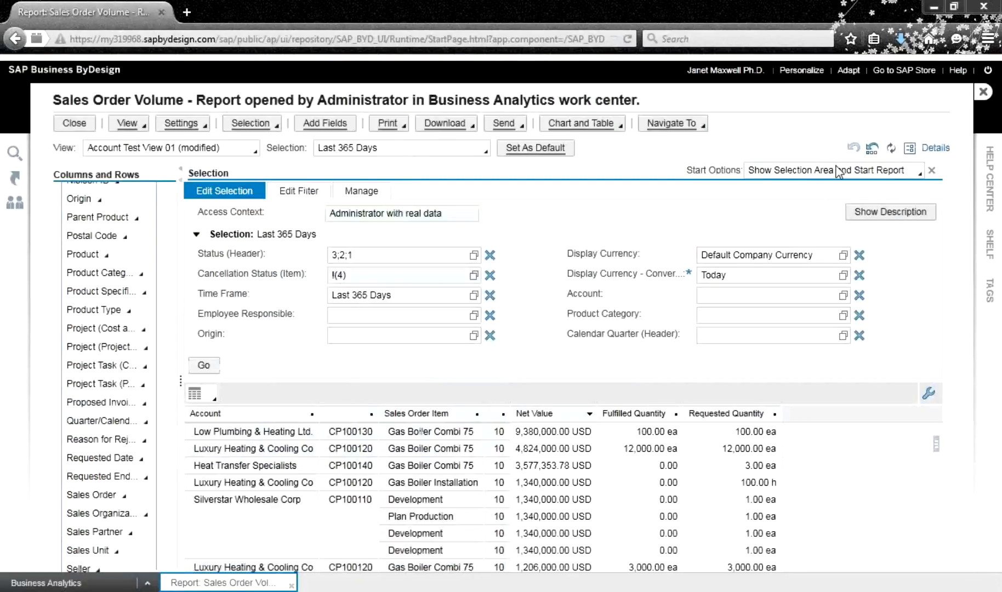
click(185, 126)
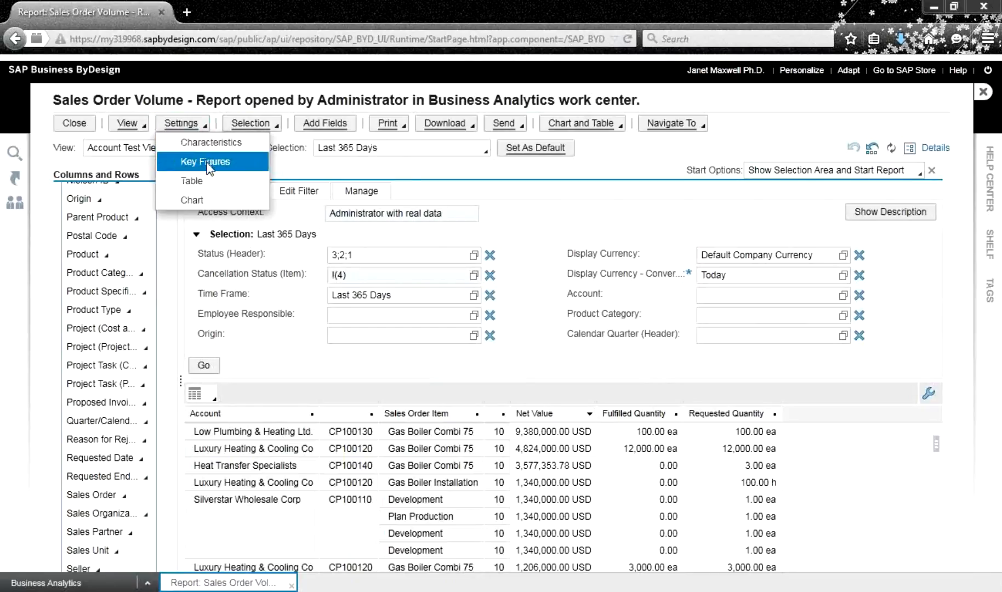
click(207, 163)
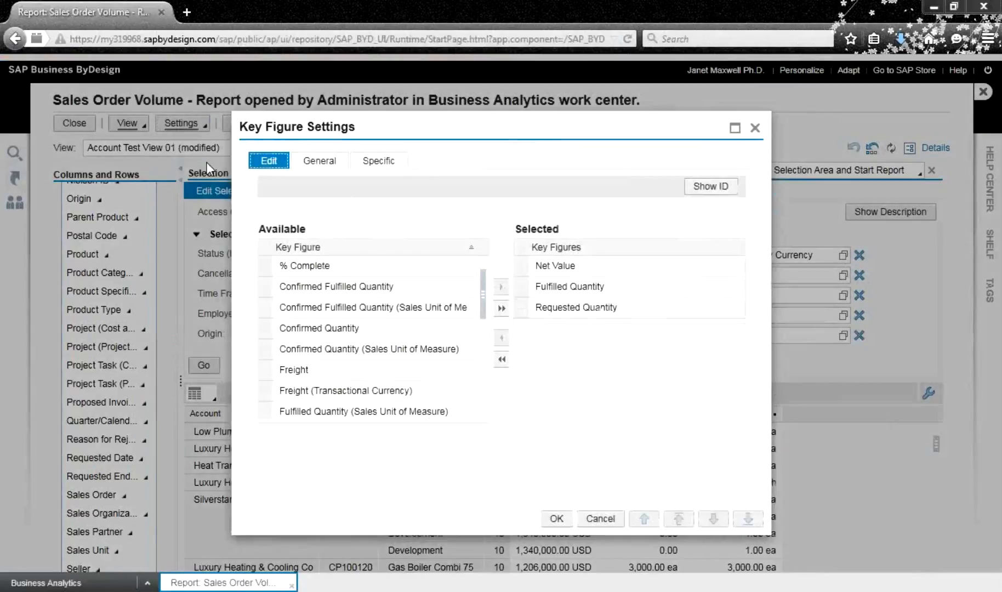
Add % Complete to the report's selected key figures and apply with OK
click(268, 267)
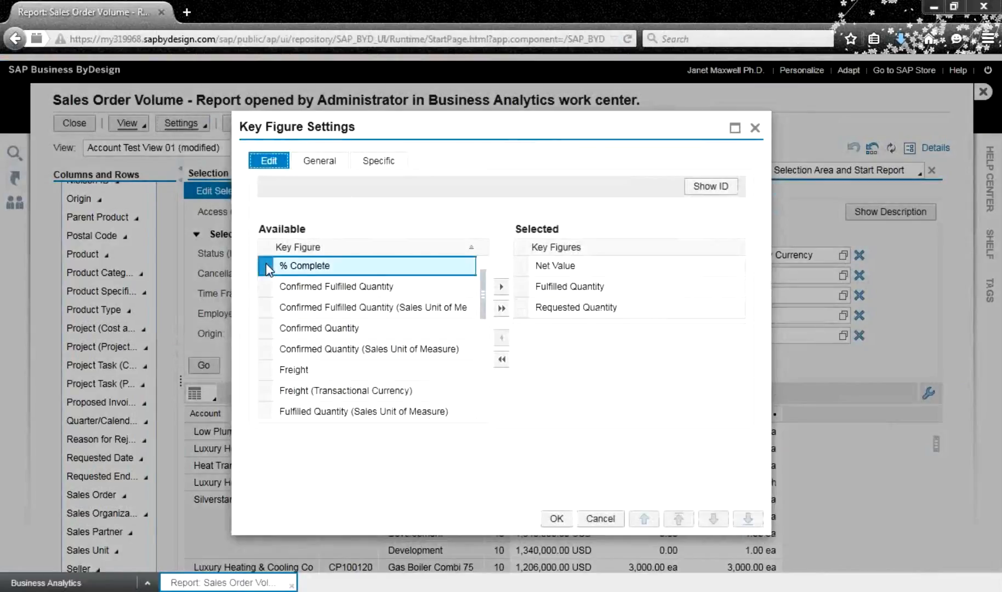
click(500, 288)
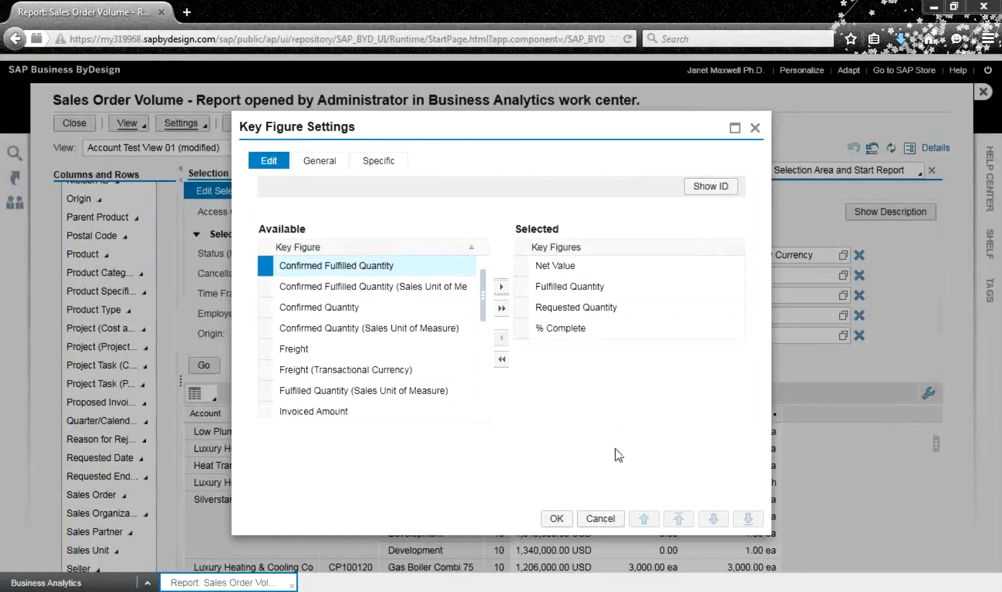
click(558, 519)
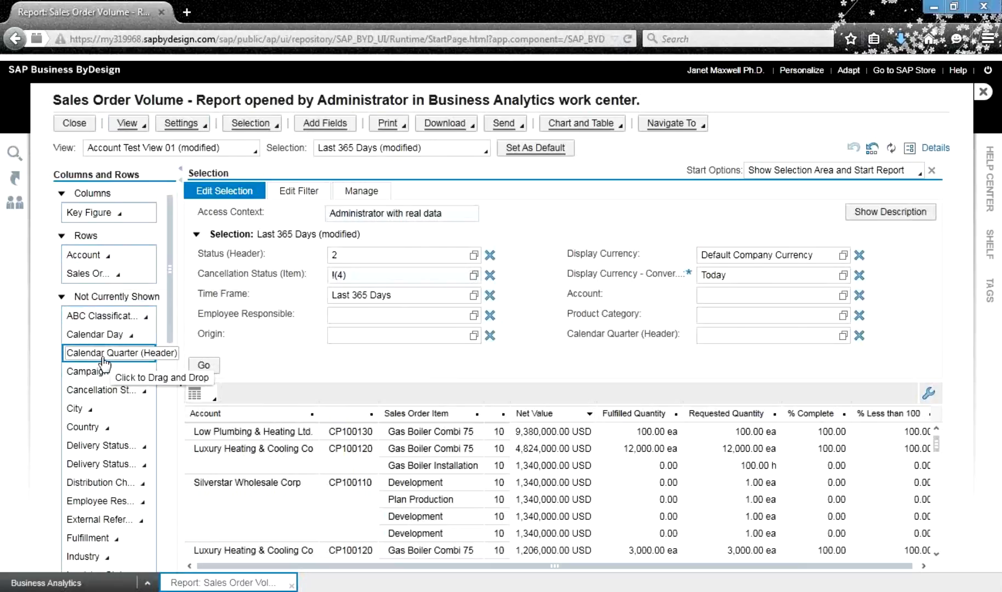
Collapse the Not Currently Shown, Rows, Columns and selection criteria sections
click(62, 298)
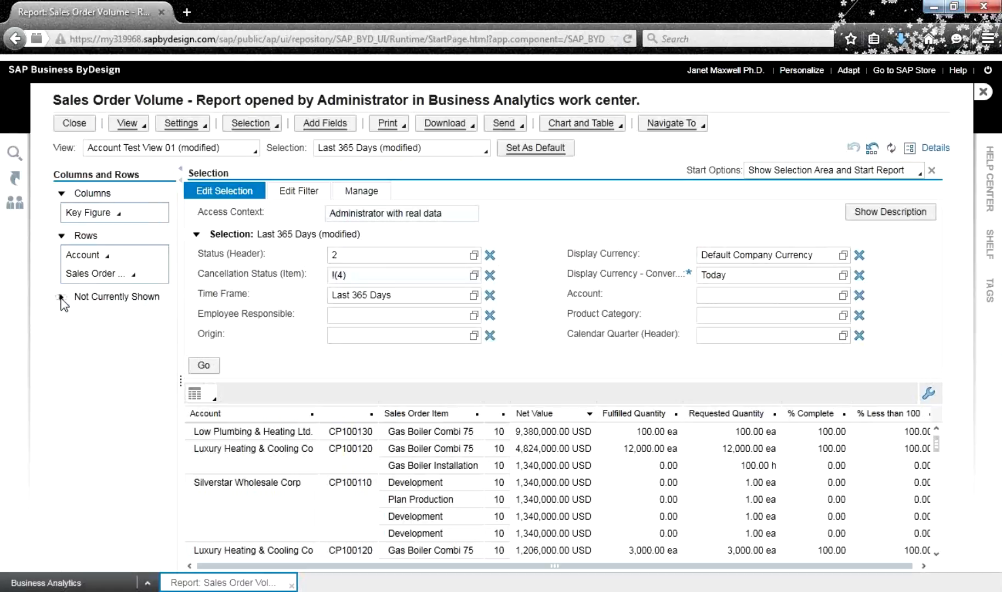
click(61, 236)
click(62, 193)
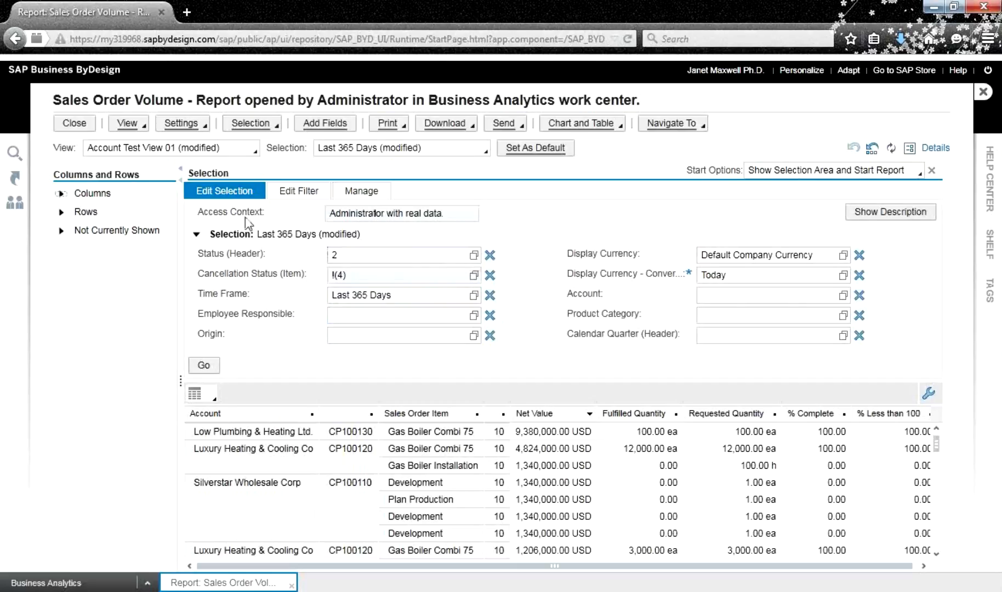
click(195, 235)
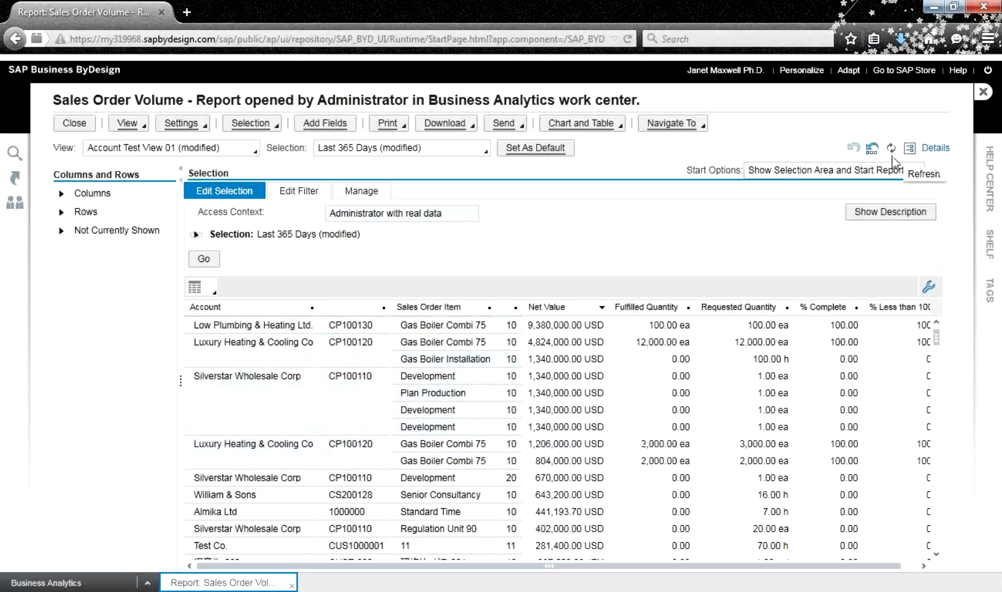
click(920, 173)
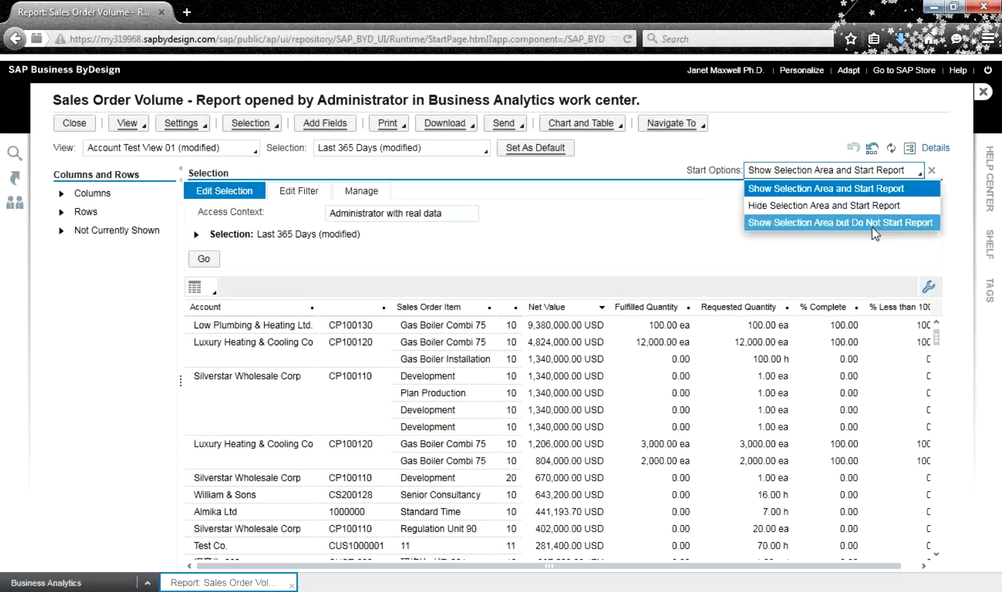
click(604, 238)
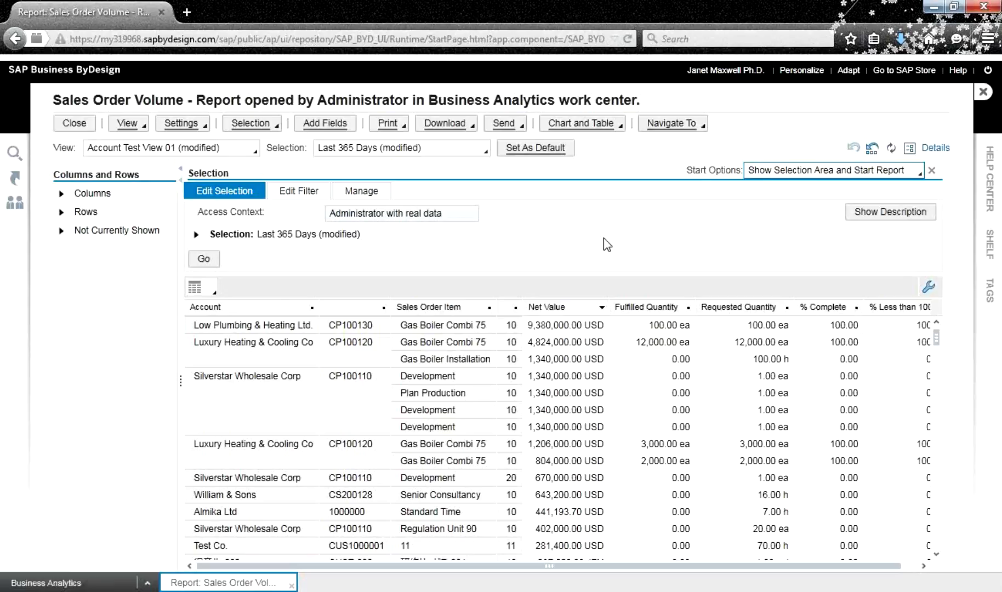
Open the report via Navigate To > Analyze Data - Quick Filter and list the Account values
click(678, 123)
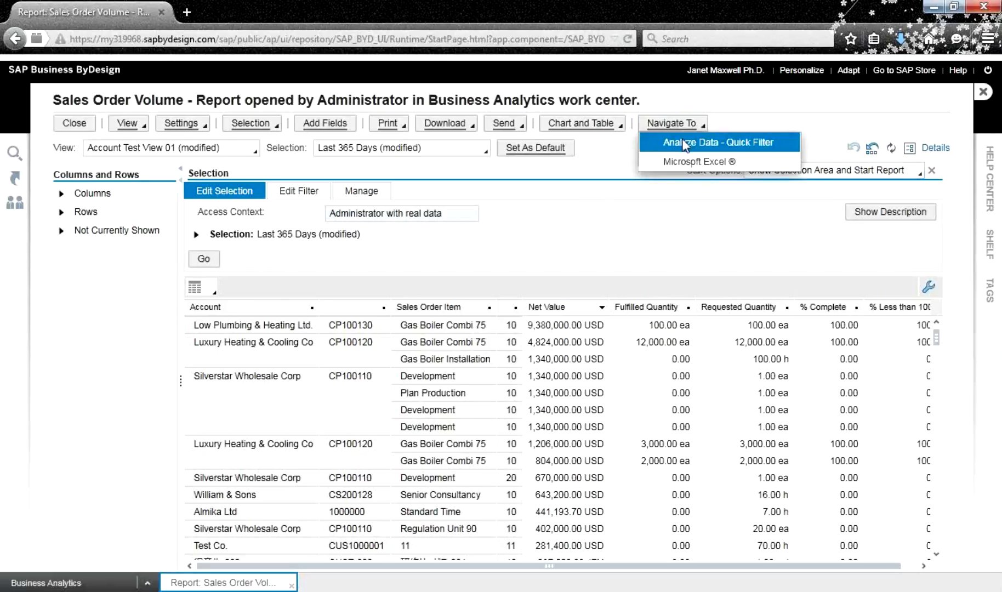
click(684, 144)
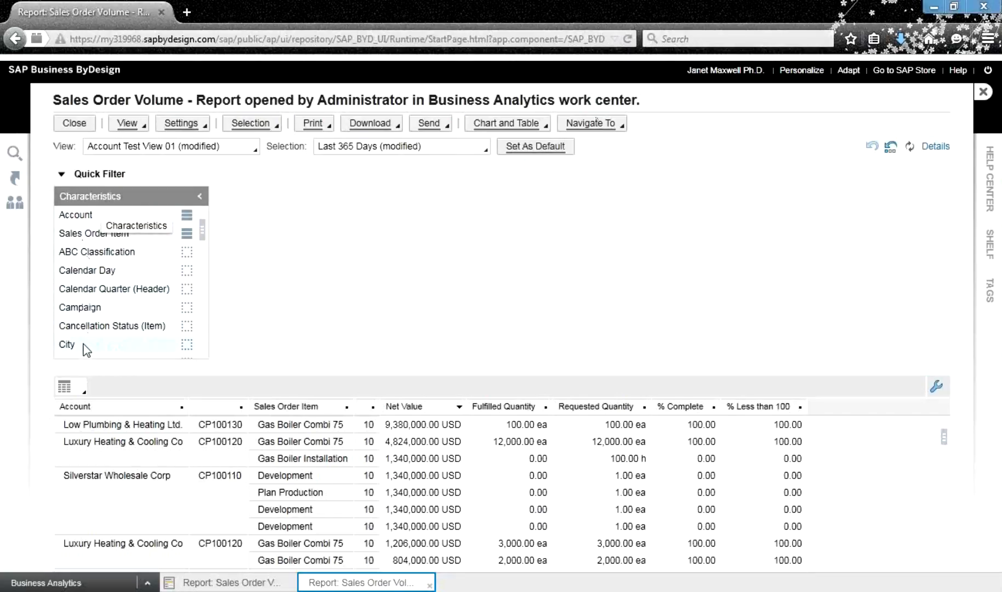
mouse_move(201, 229)
mouse_down()
mouse_move(201, 279)
mouse_move(203, 219)
mouse_up()
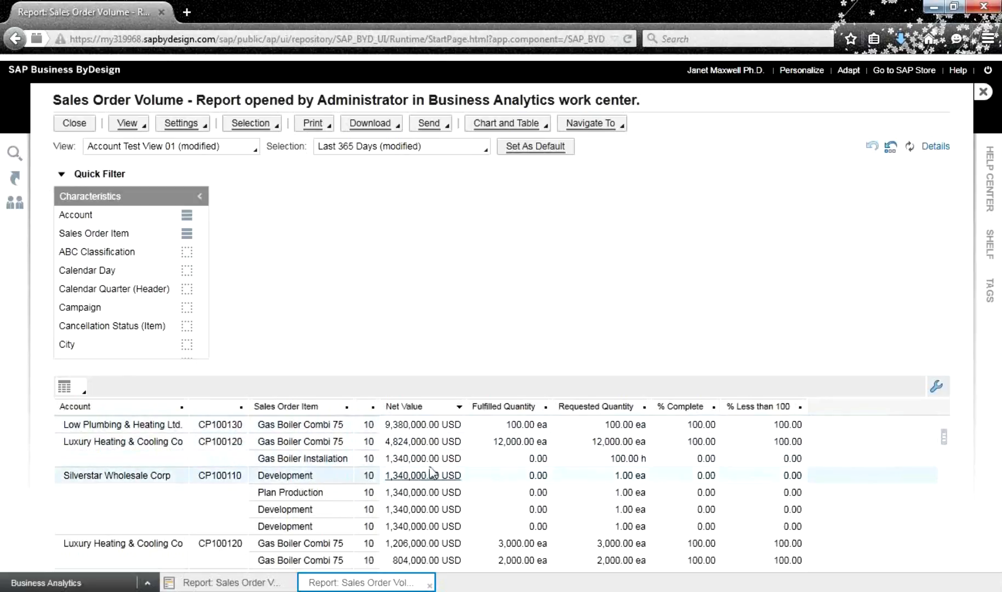
click(76, 219)
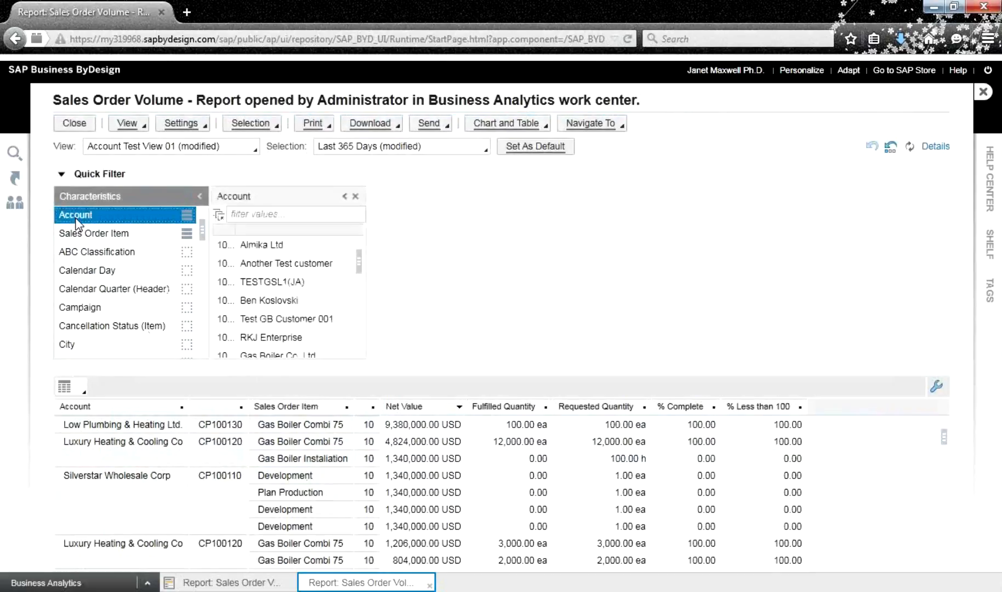
Limit the Account filter to Heat Transfer Specialists and Bluecloud UK LTD, then close it
drag(359, 261, 364, 285)
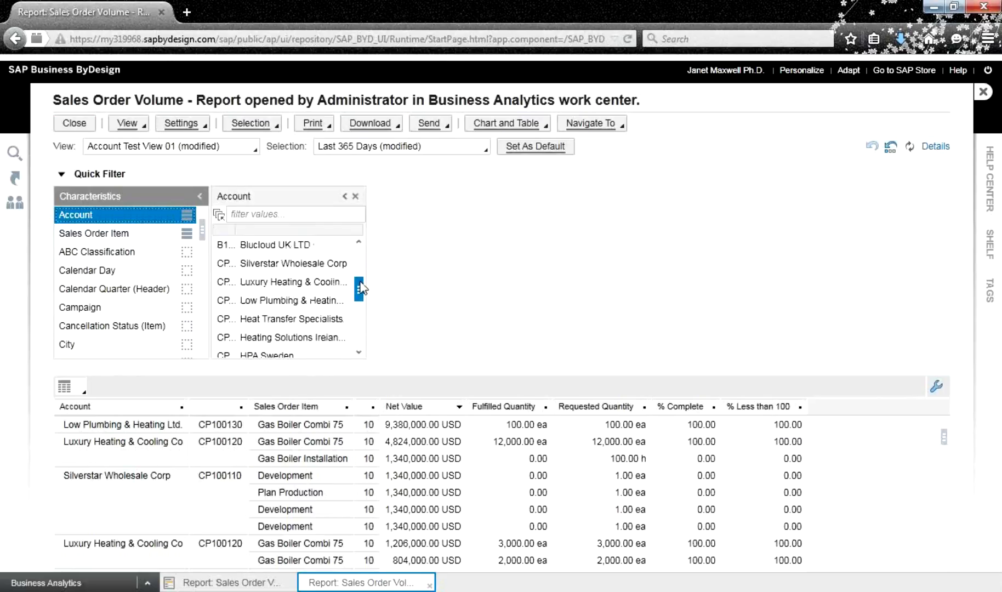
click(279, 322)
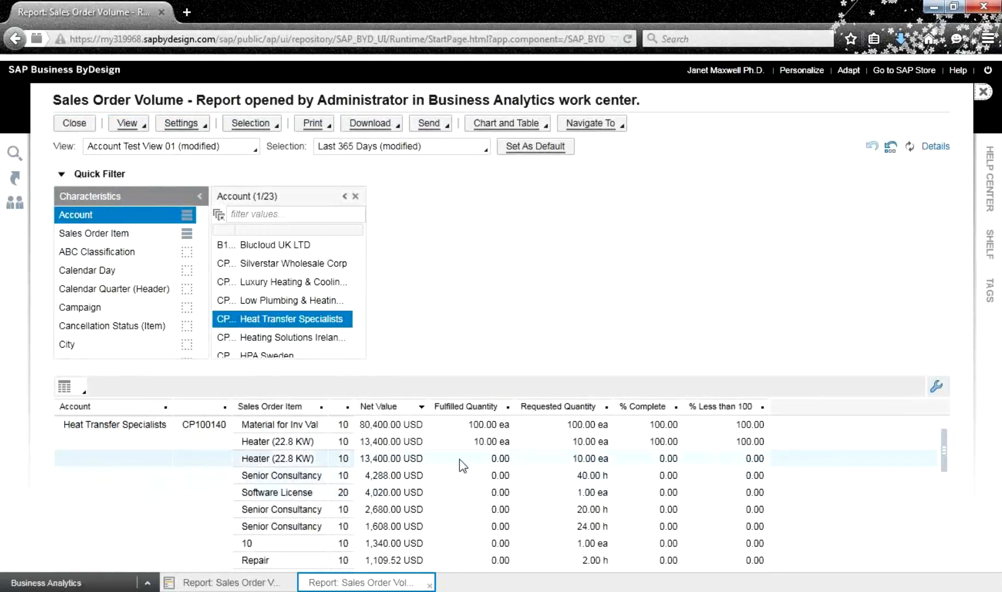
click(269, 253)
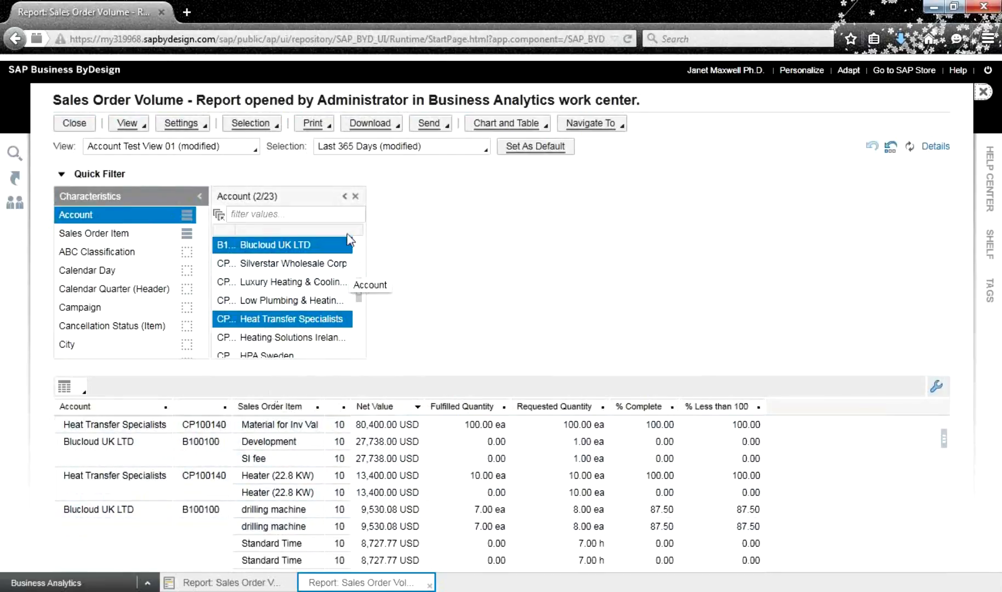
click(356, 197)
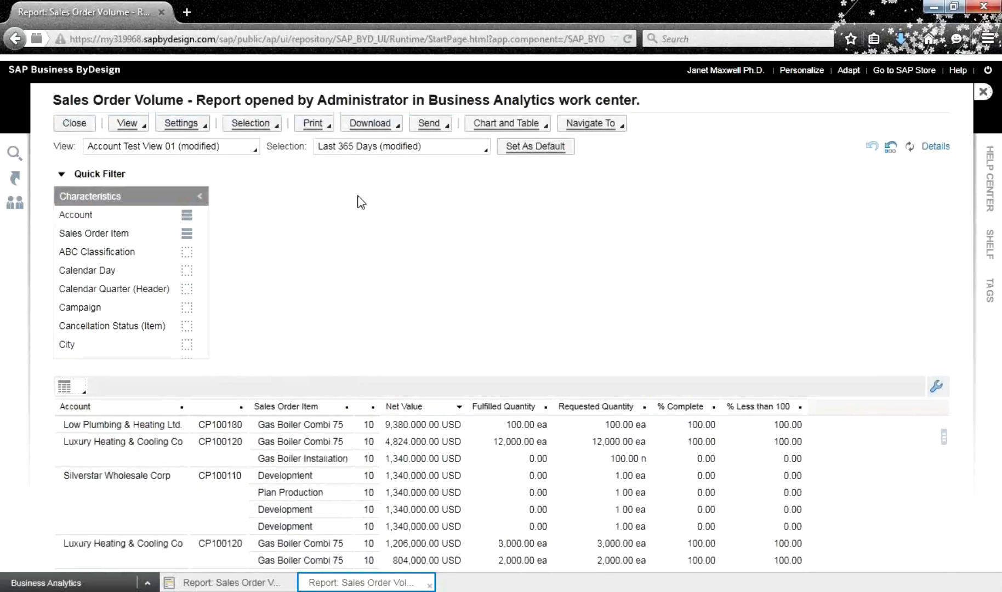
Filter the report by City to Leeds, then close the City filter
click(94, 346)
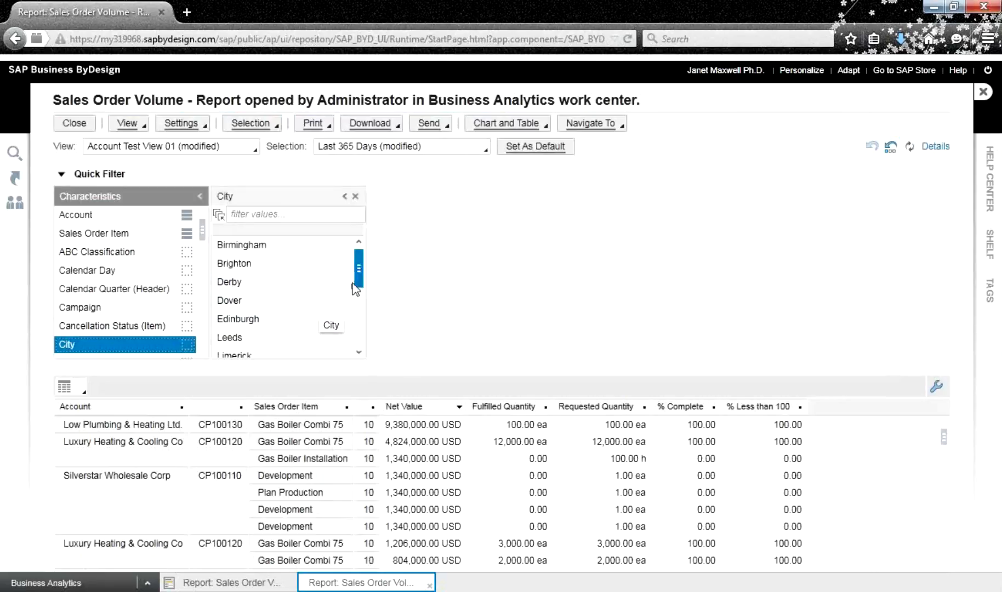
click(252, 339)
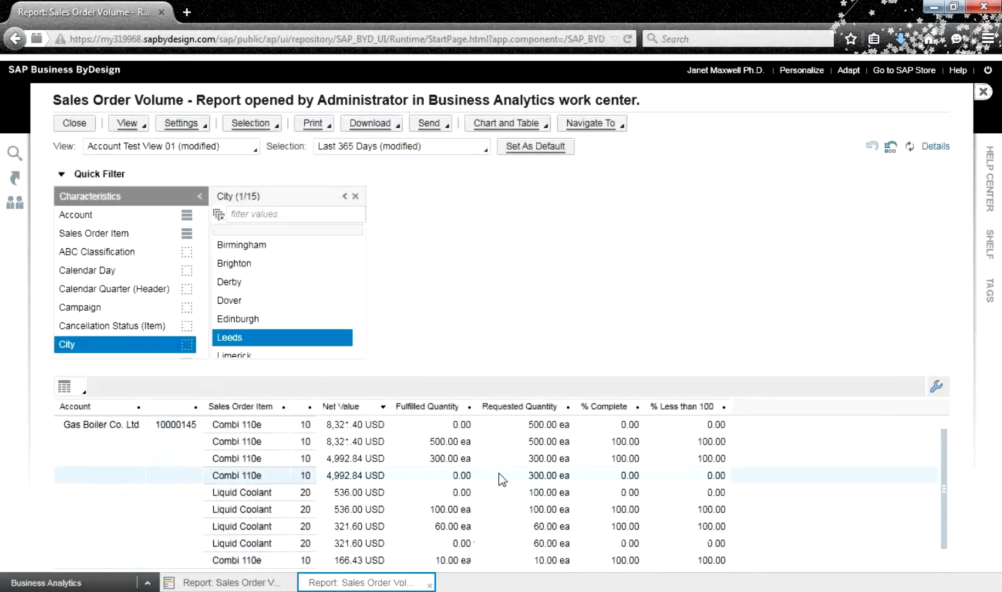
click(355, 196)
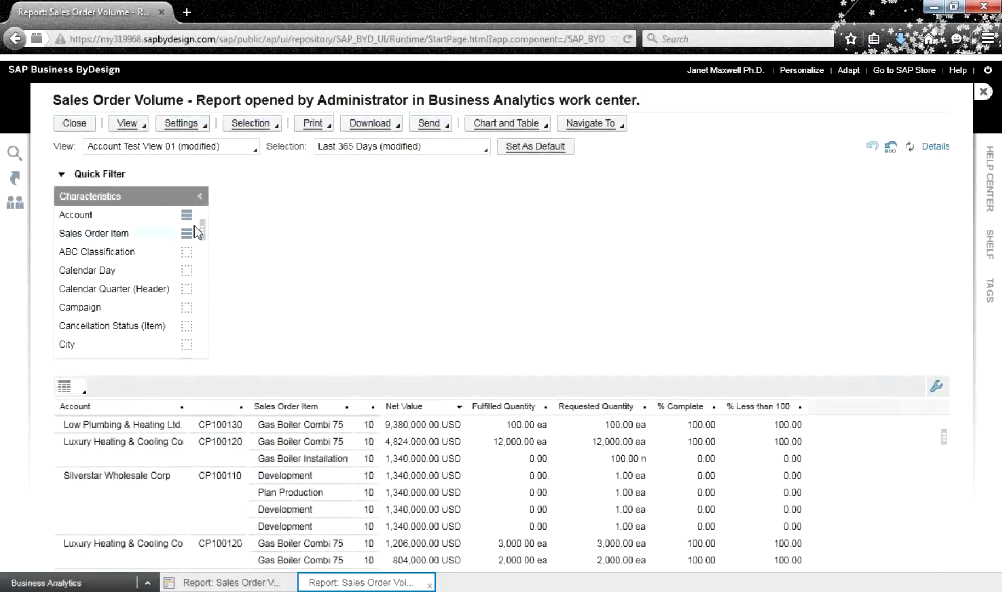
Search the Postal Code values, trying HU*, SL and finally L
drag(200, 232, 205, 279)
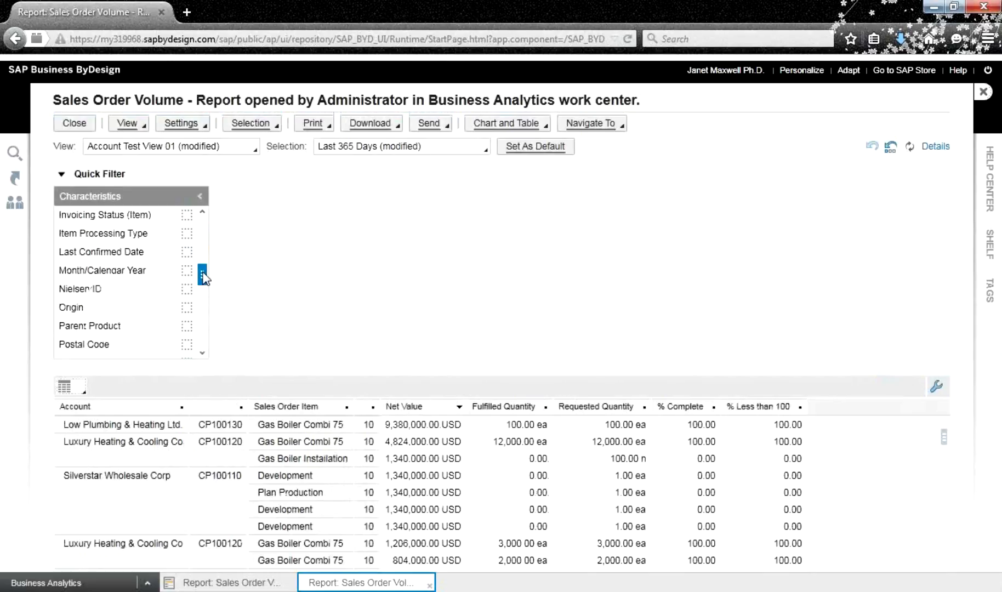
click(110, 344)
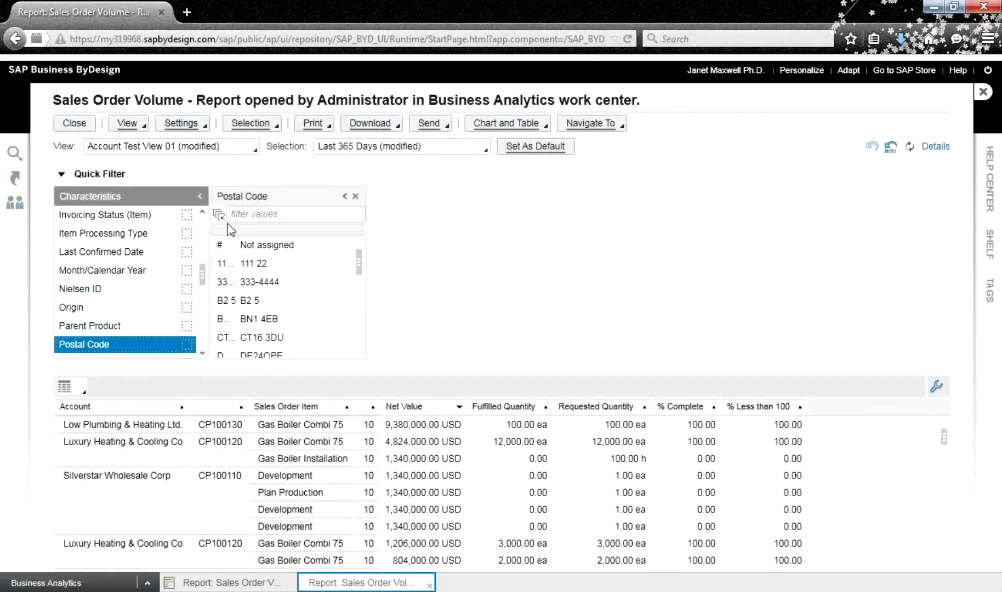
click(259, 215)
text(HU)
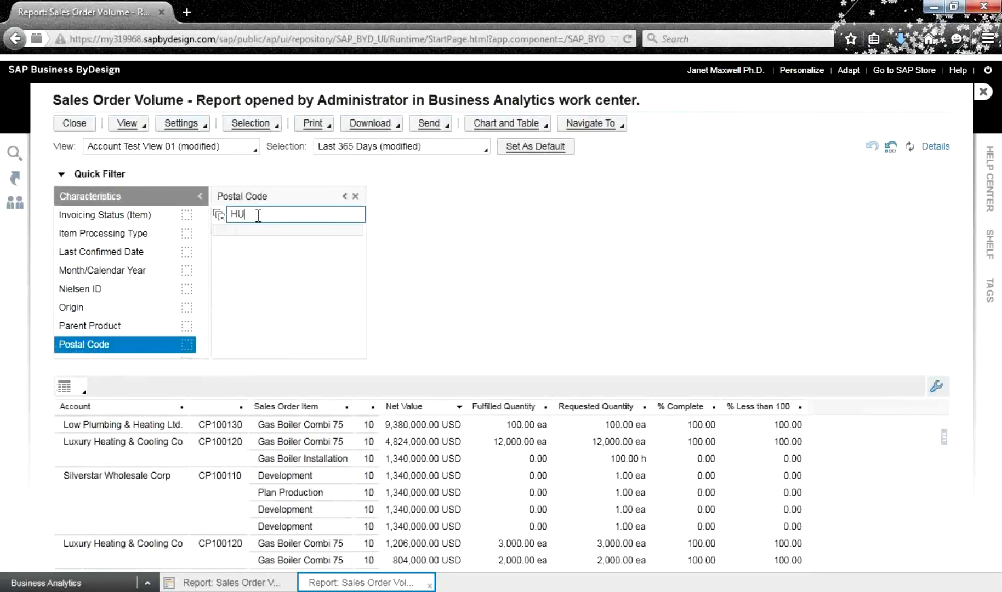
text(*)
key(Return)
key(BackSpace)
key(BackSpace)
key(BackSpace)
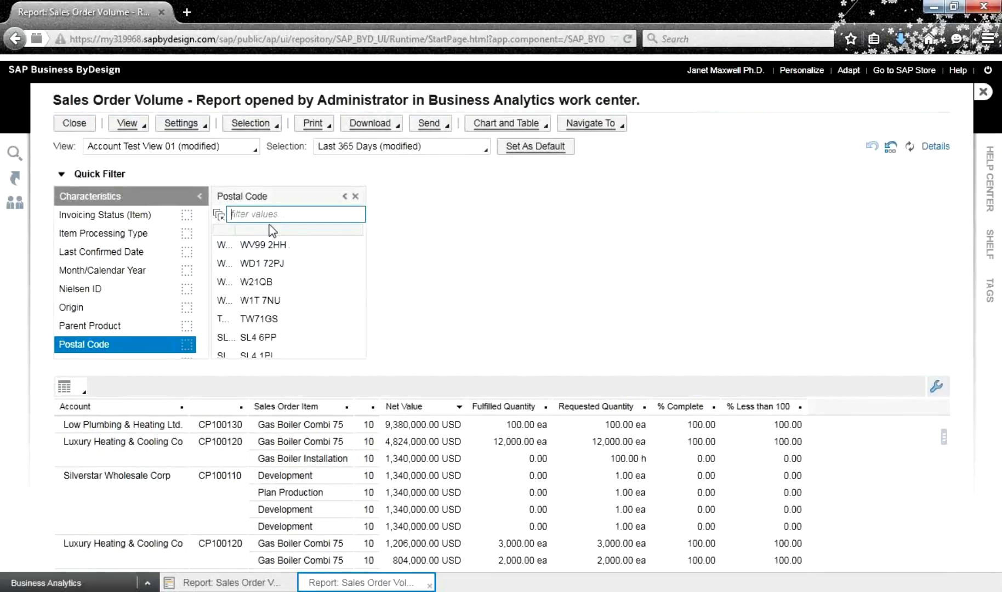
text(S)
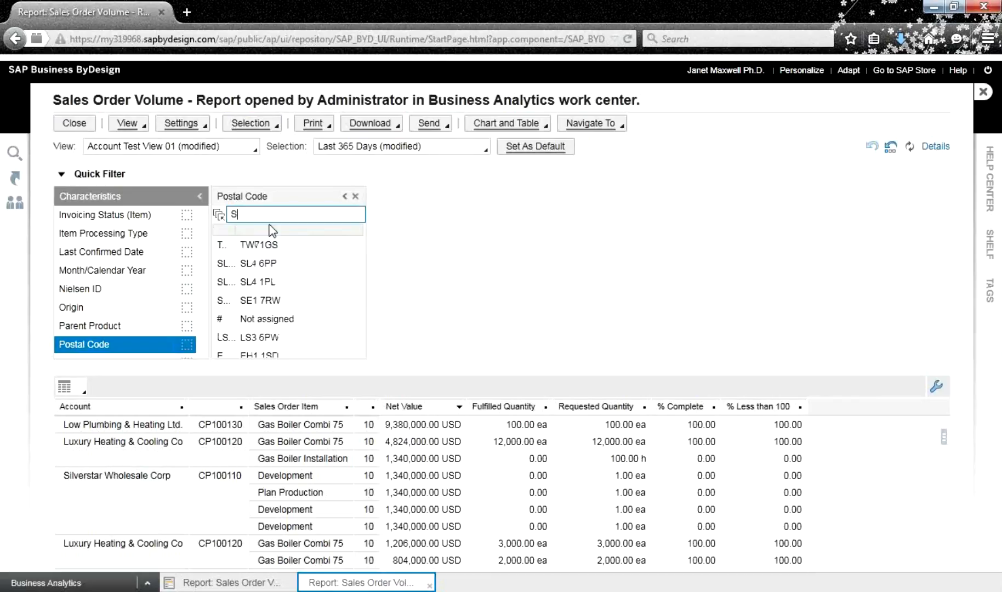
text(L)
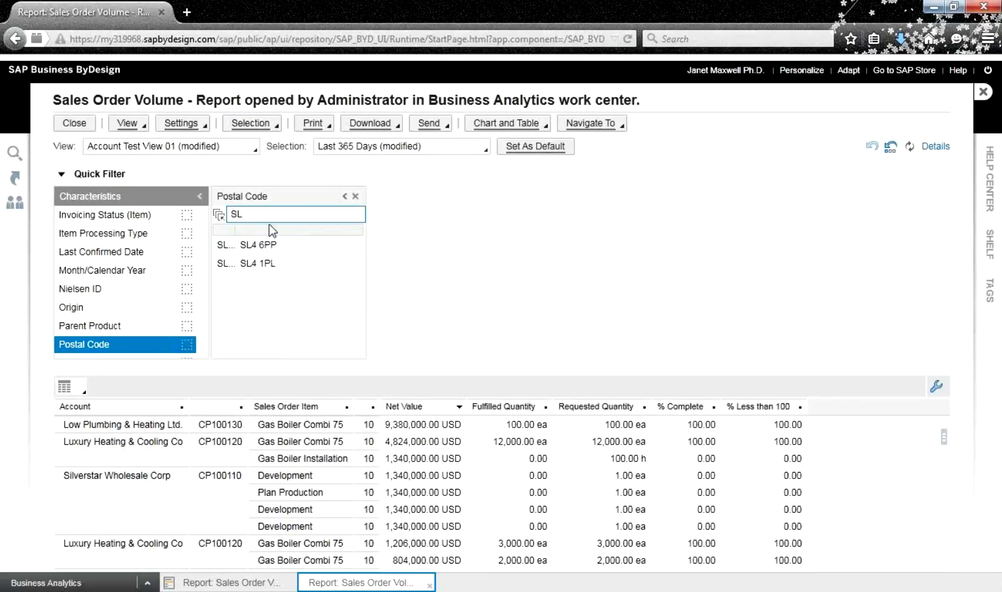
key(BackSpace)
key(BackSpace)
text(L)
Filter to postal codes L2 2JH and LS3 5PW, then close the filter panel and quick-filter view
click(257, 300)
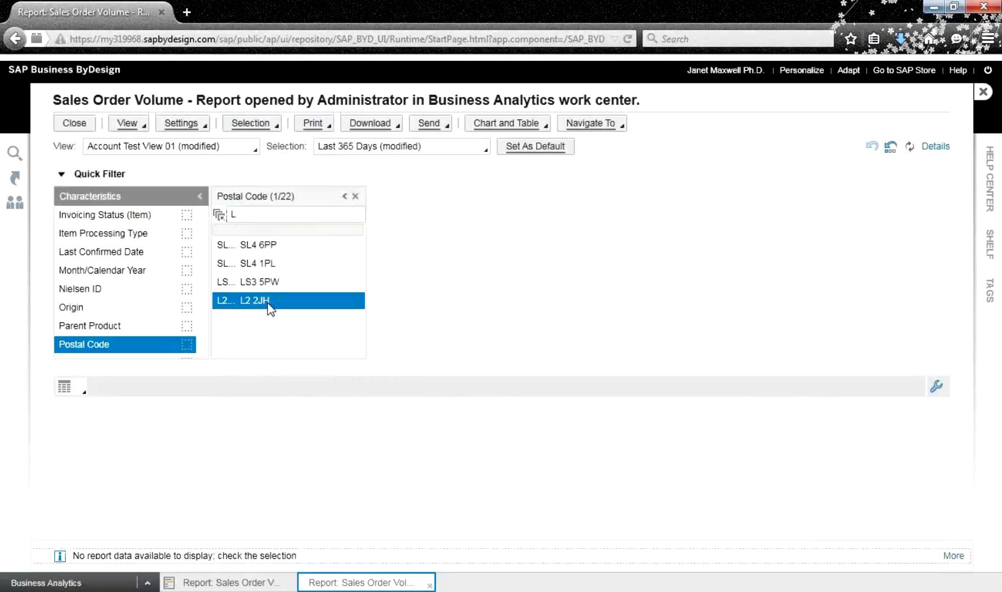
click(267, 283)
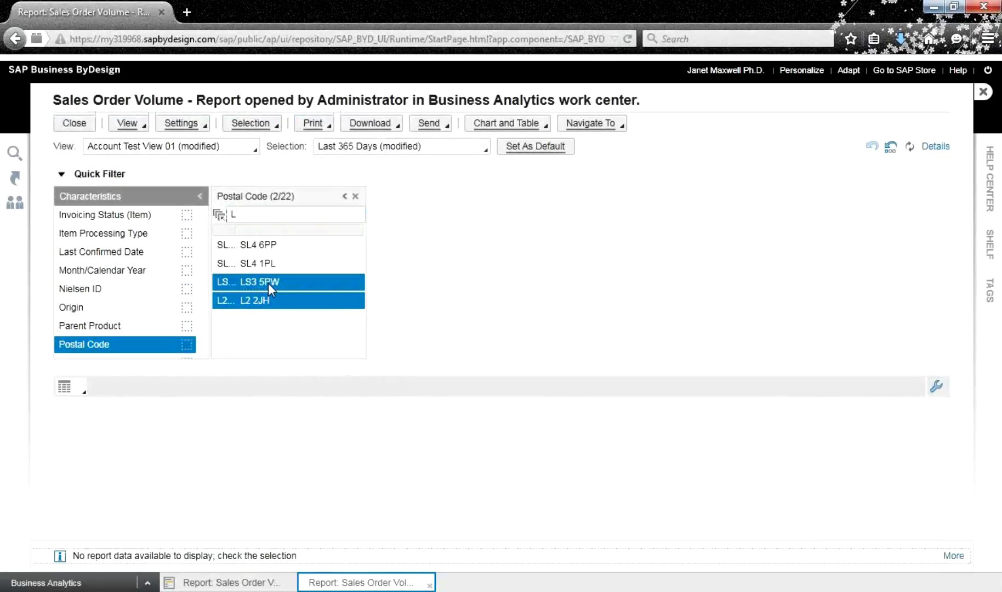
click(354, 196)
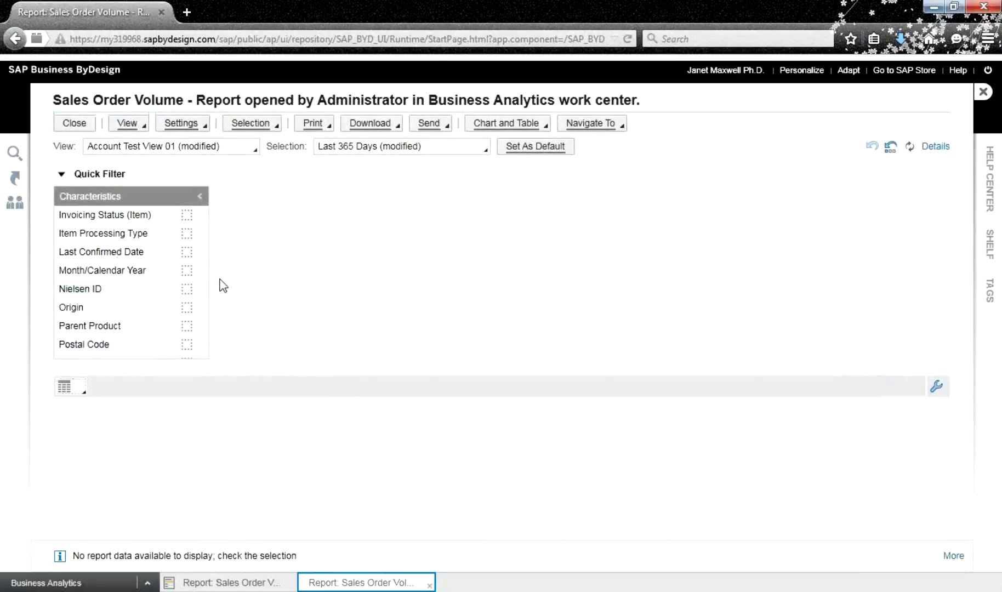
drag(203, 274, 200, 198)
click(100, 218)
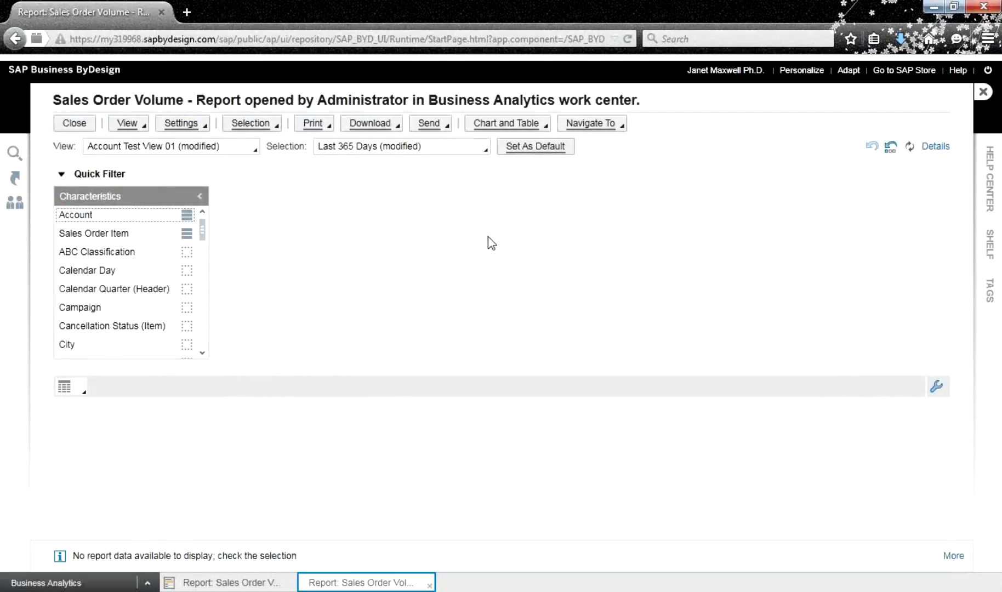
click(66, 120)
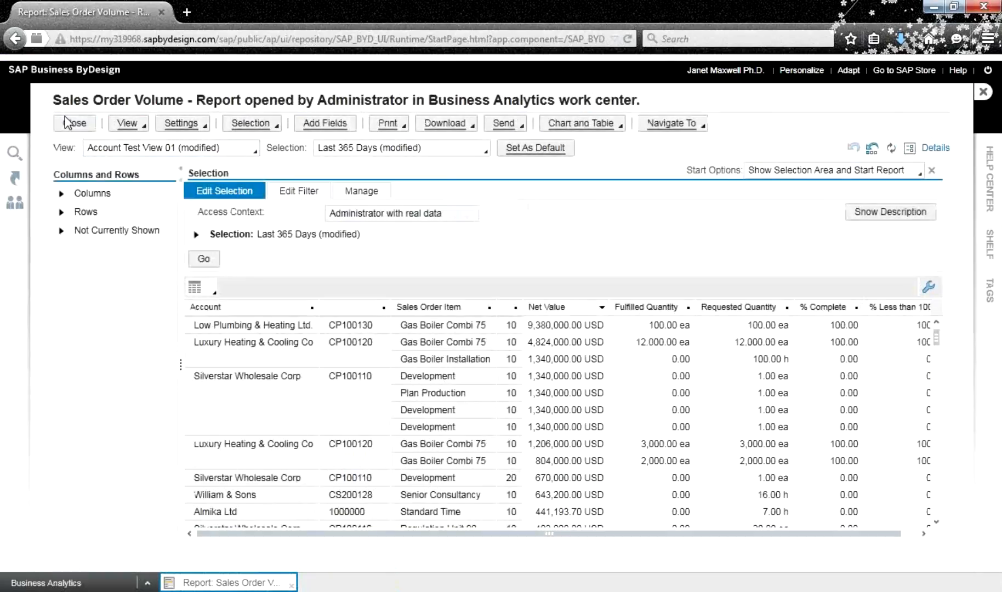
Look over the report's print and e-mail options, then close the Sales Order Volume report
click(388, 123)
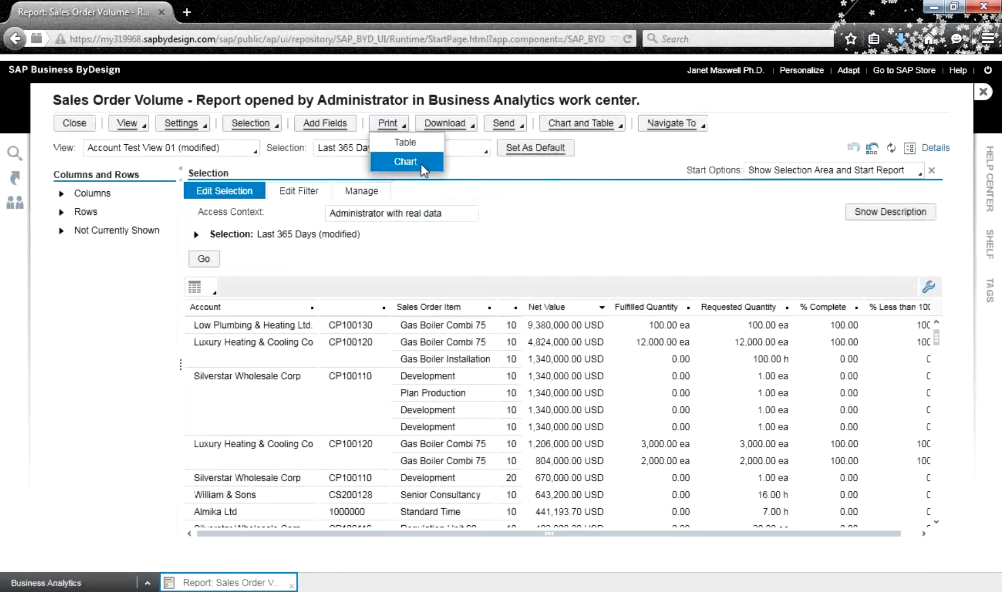
click(519, 125)
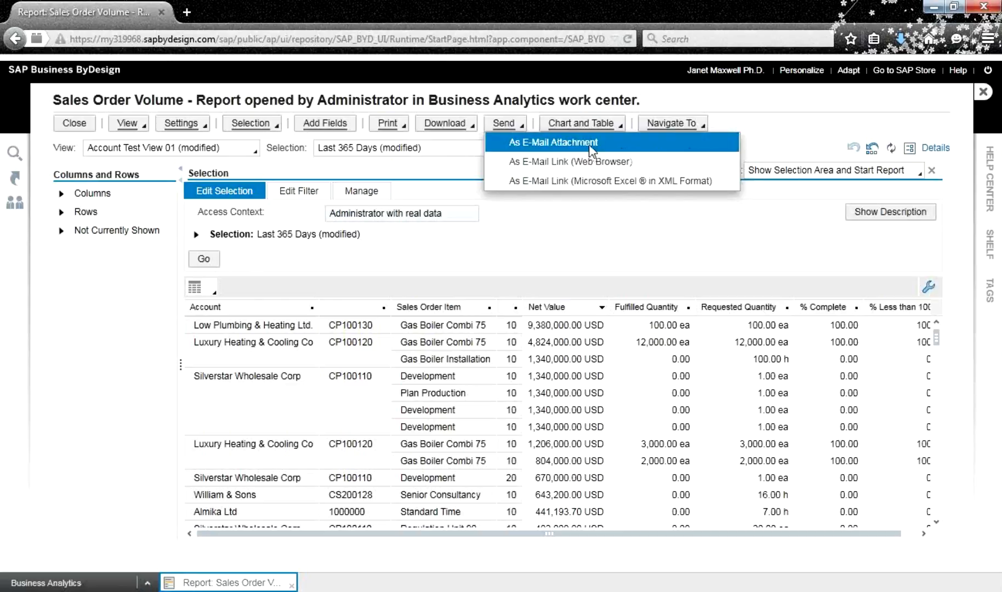
click(75, 124)
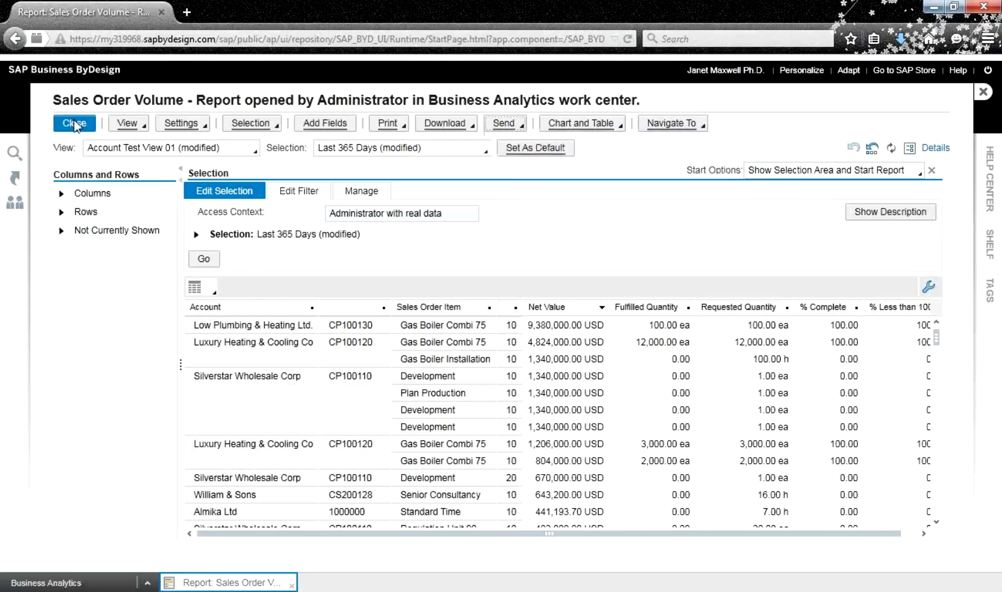
click(75, 124)
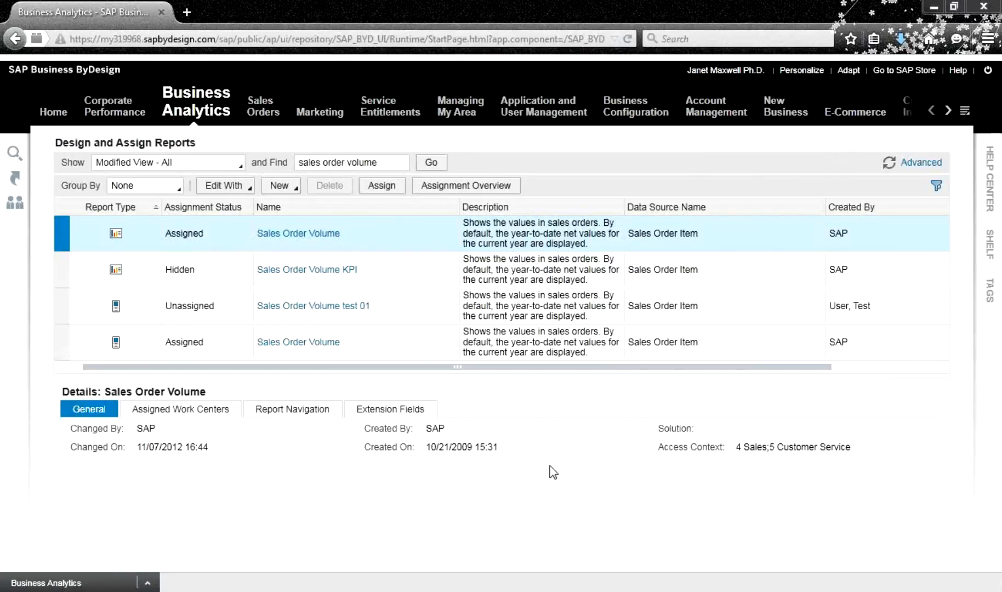
Open the New dropdown in the Design and Assign Reports list
click(293, 189)
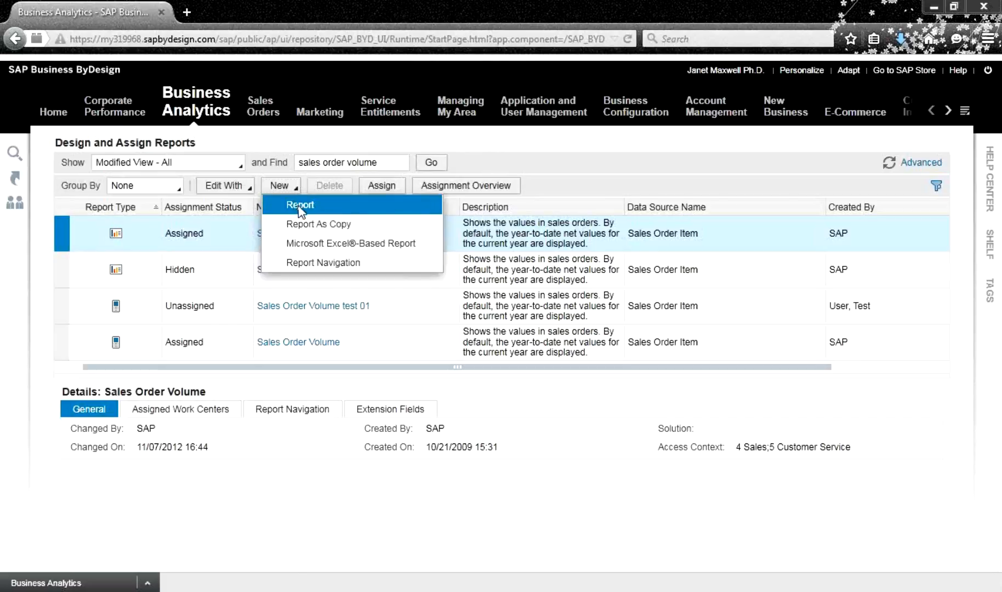
Start a new report named 'Sales order items example' and open the Data Source Name value help
click(300, 209)
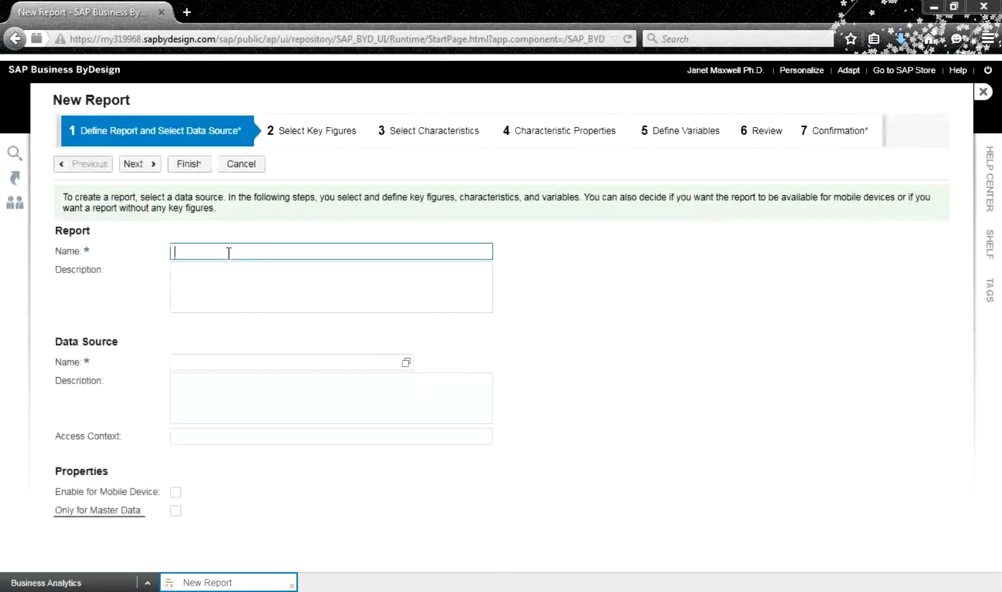
text(Sales order items example)
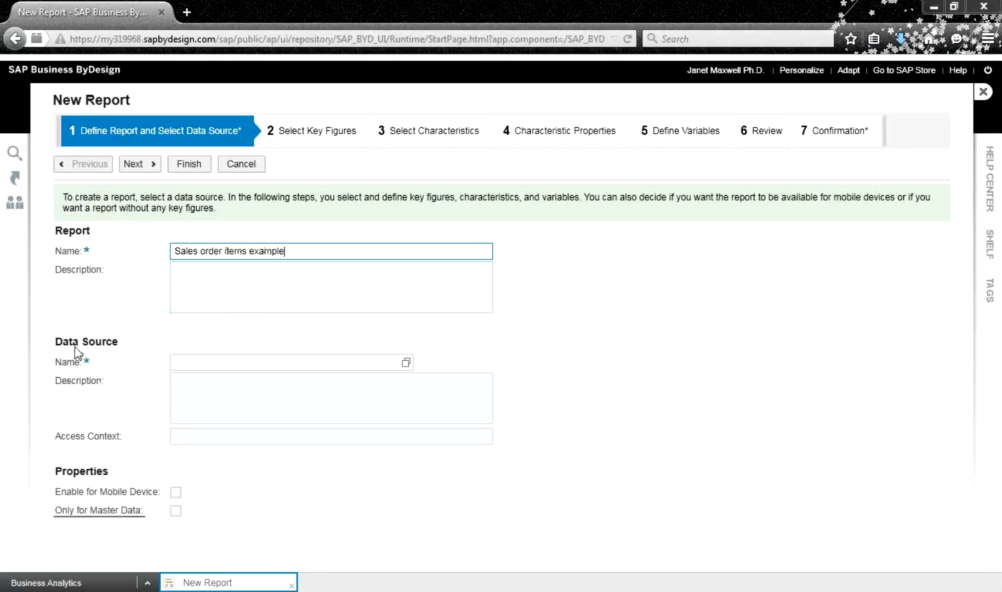
click(397, 363)
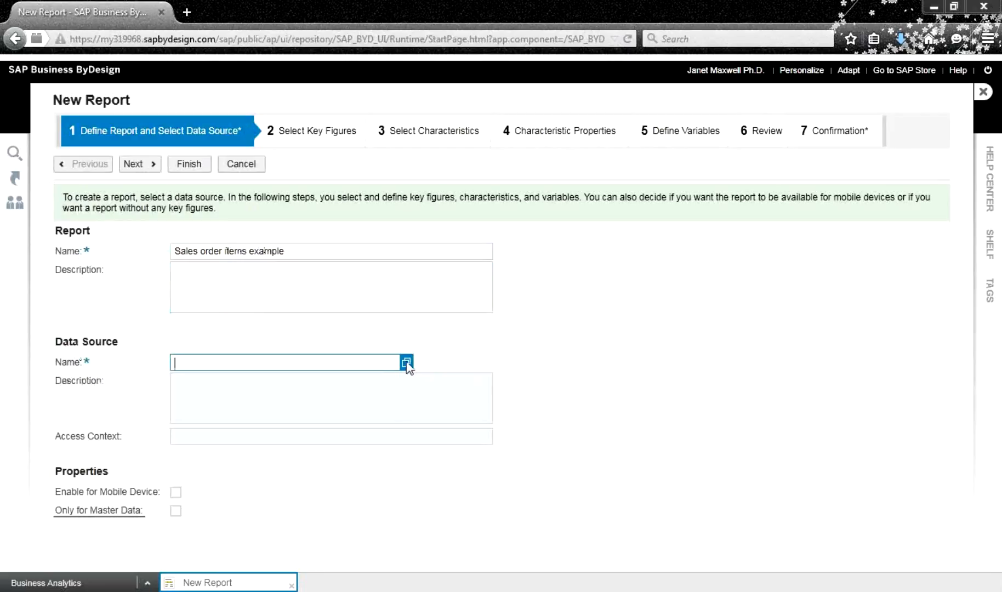
click(406, 363)
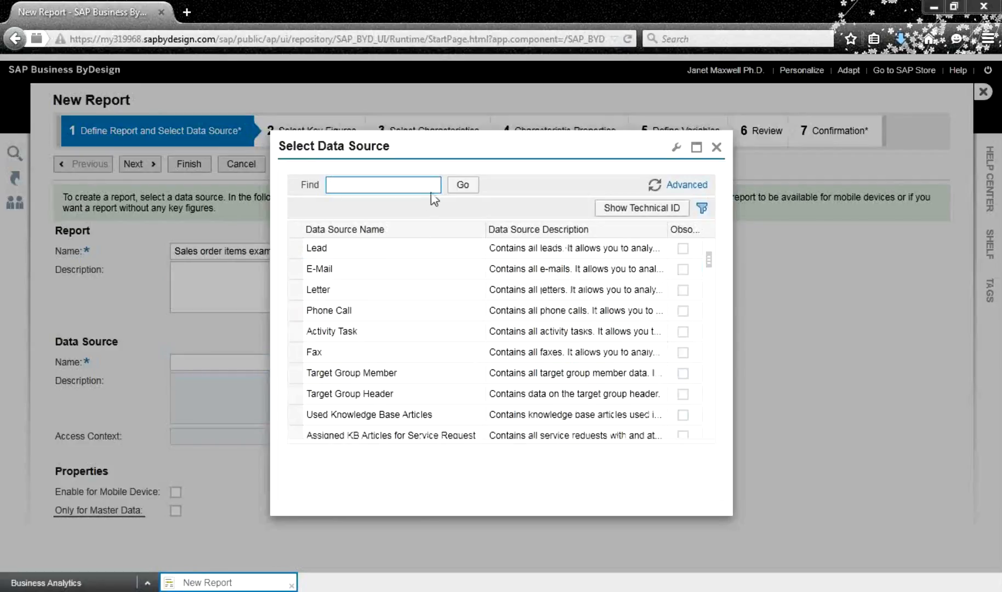
Search the data sources for 'sales' and pick Sales Order Item Schedule Line
drag(519, 150, 428, 92)
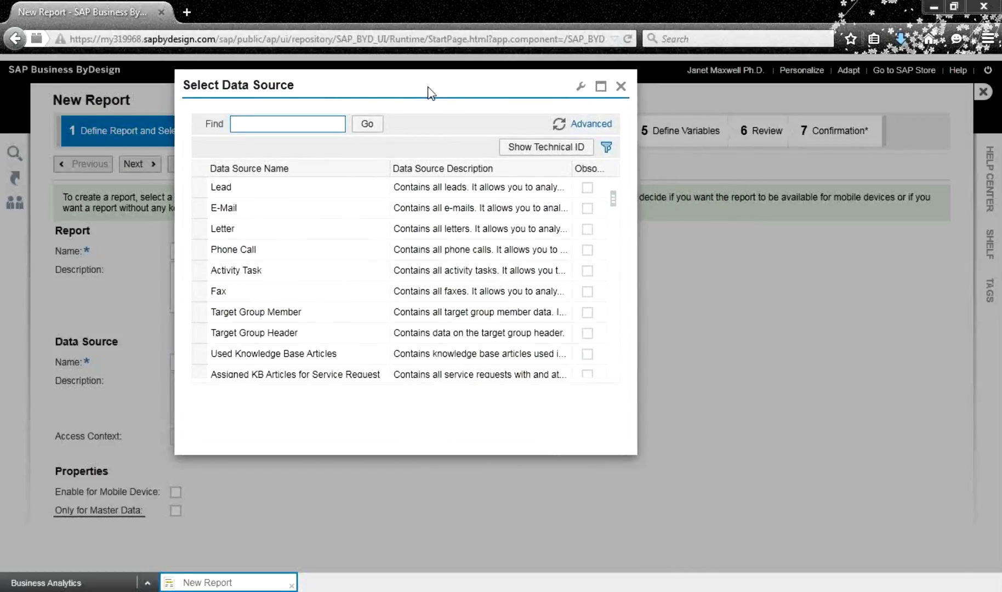
text(sales)
key(Return)
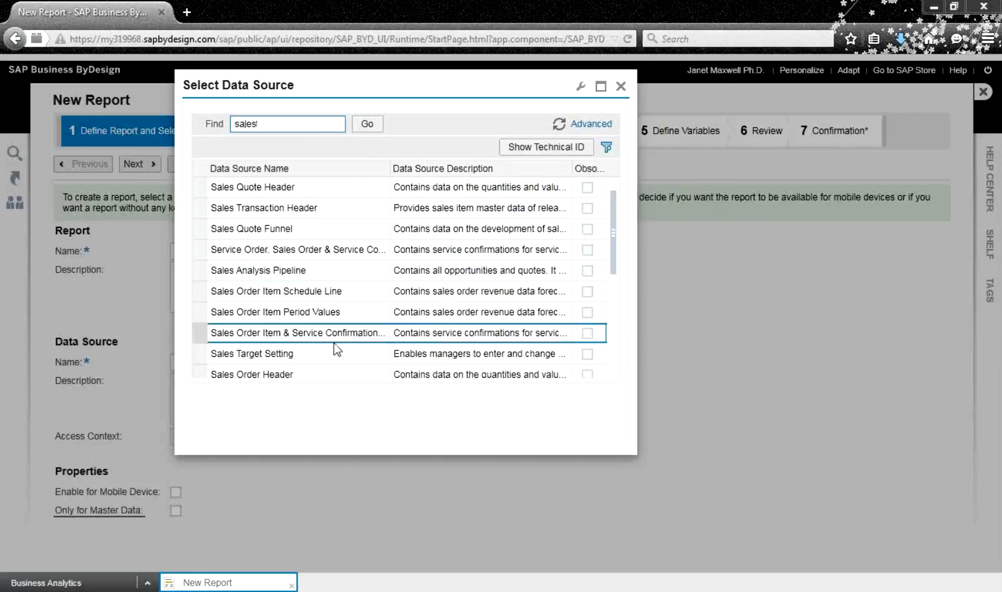
click(239, 292)
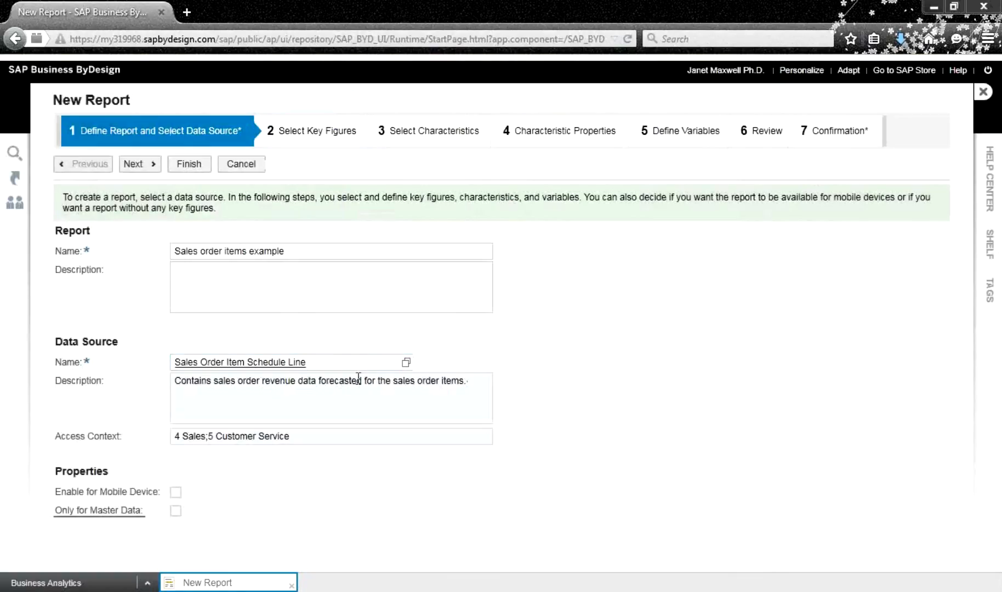
Leave mobile device availability off and select all key figures except Counter
click(176, 492)
click(175, 492)
click(136, 164)
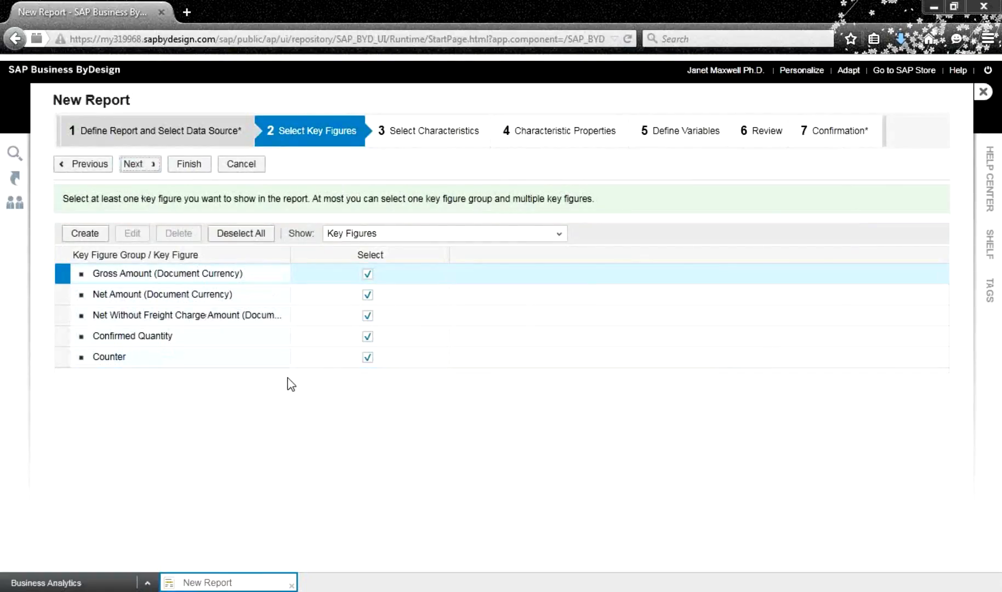
click(367, 358)
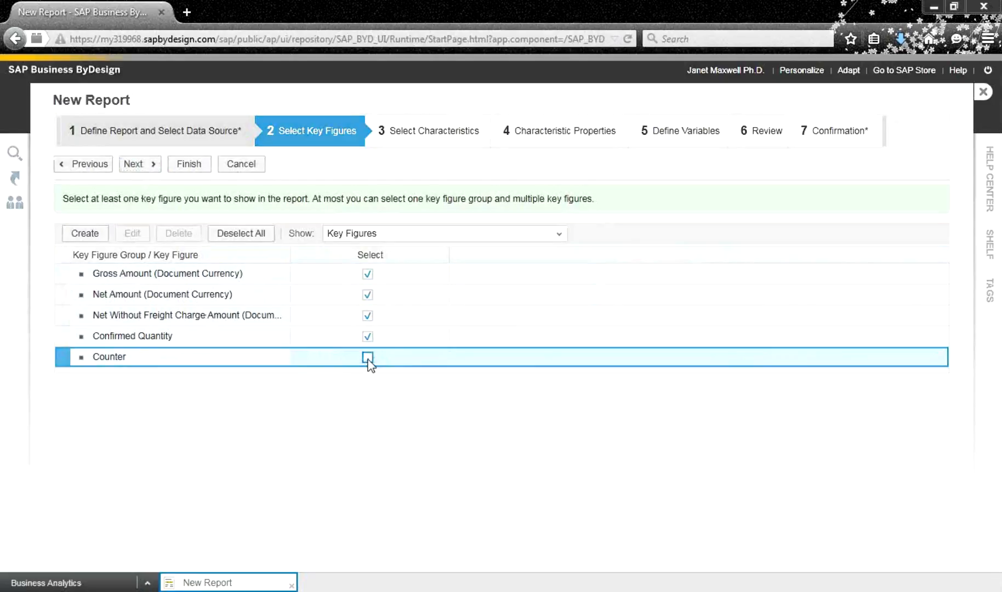
click(147, 166)
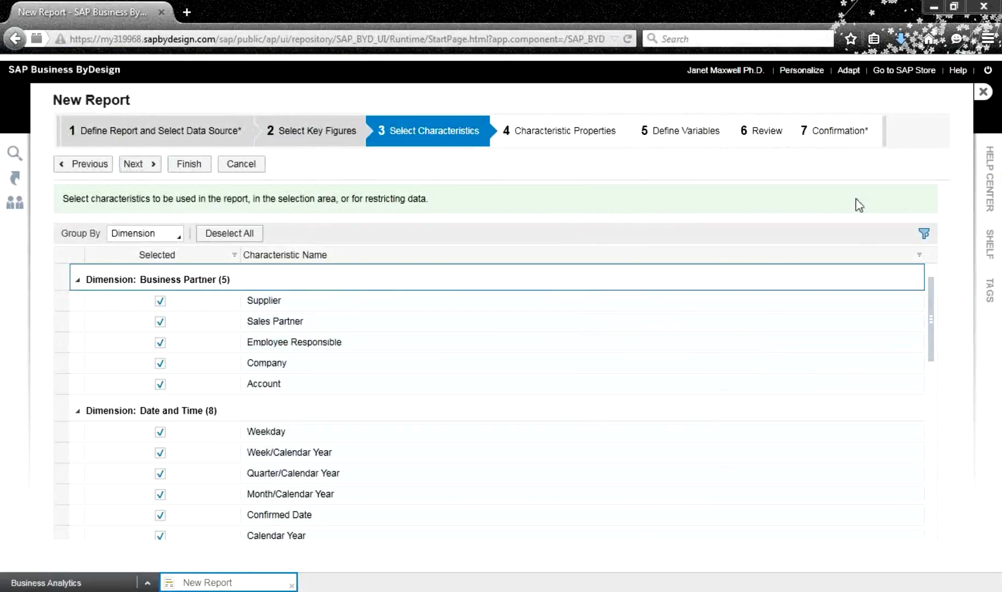
Keep all pre-selected characteristics and finish the wizard to save the report
drag(934, 292, 938, 260)
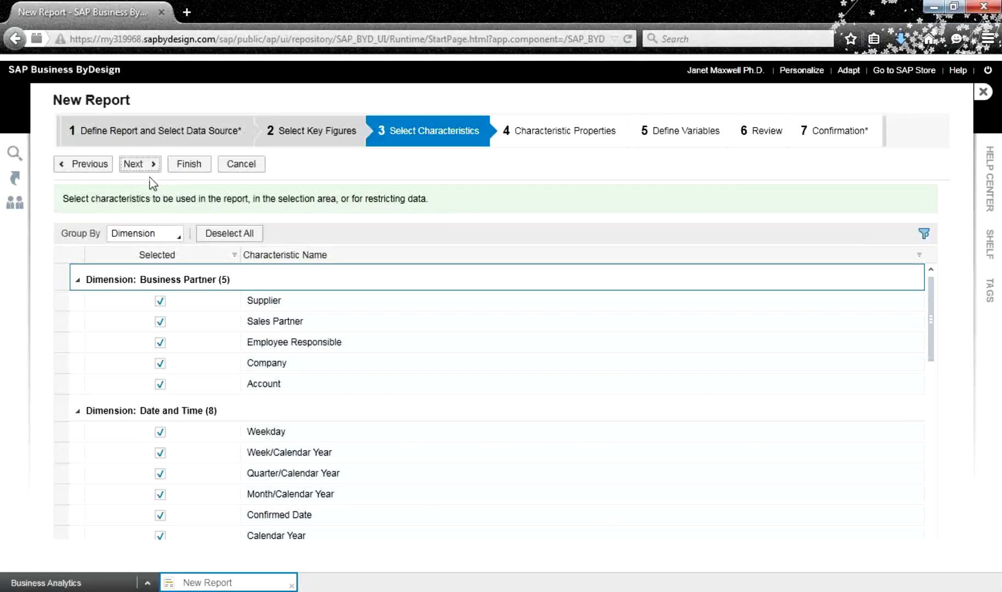
click(189, 165)
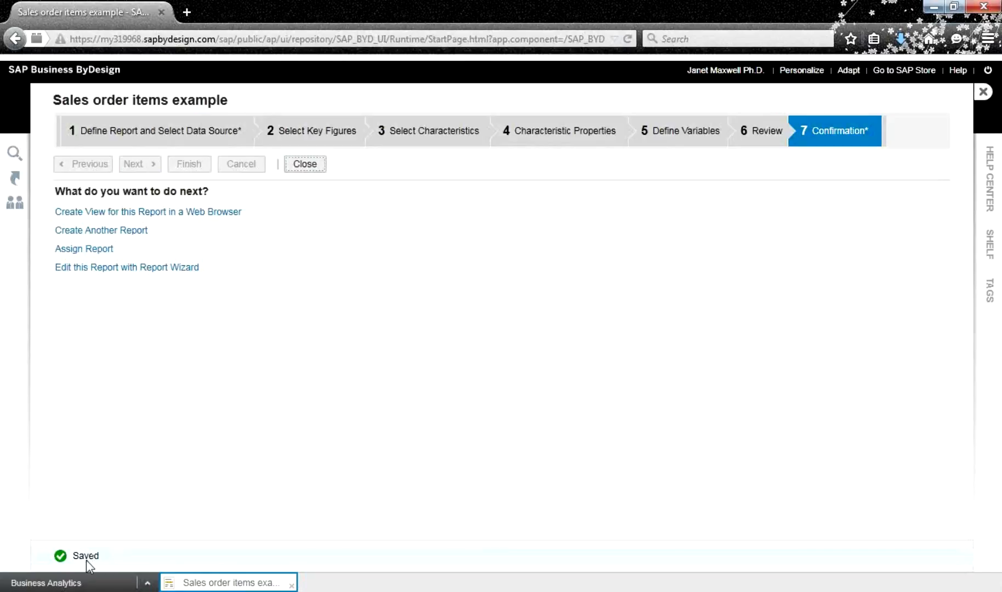
Open a browser view of the report and move Account from Not Currently Shown to rows
click(195, 220)
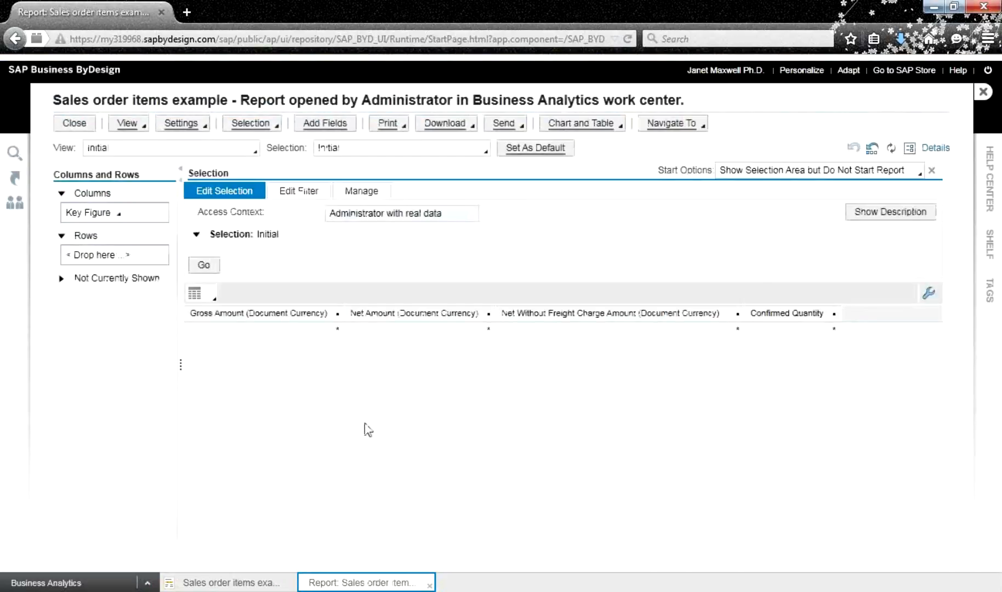
click(80, 218)
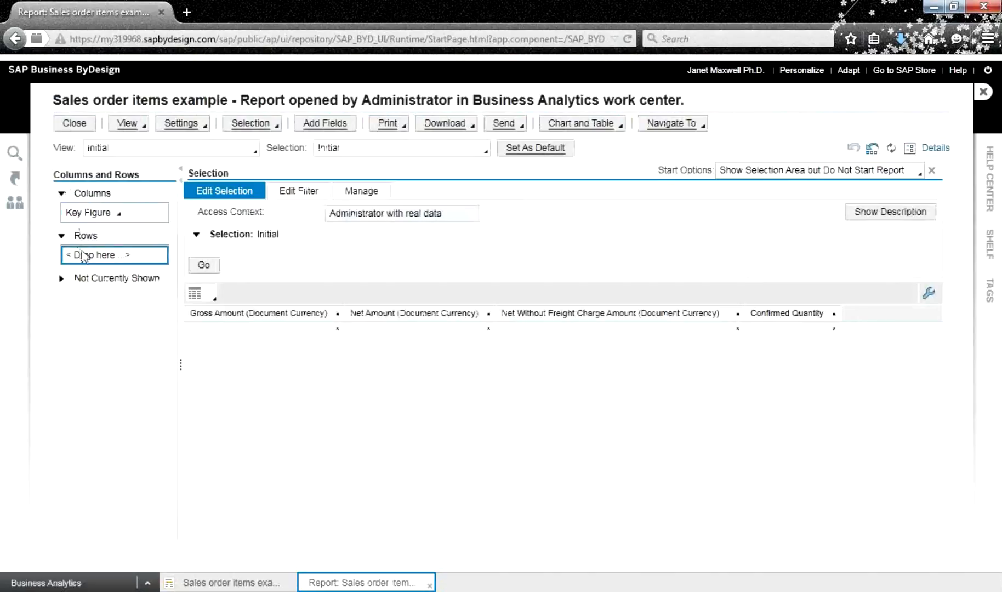
click(62, 279)
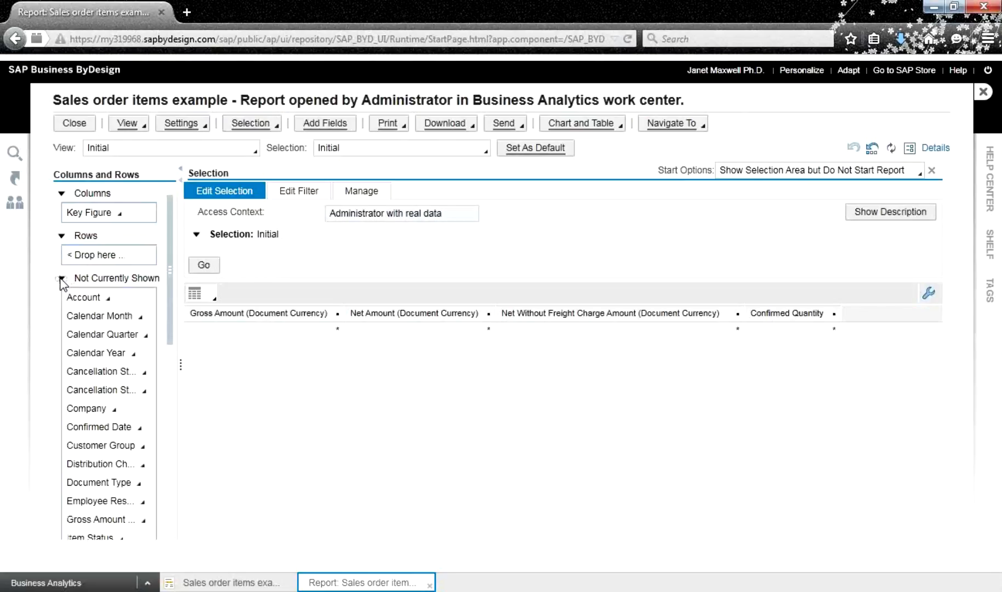
click(107, 301)
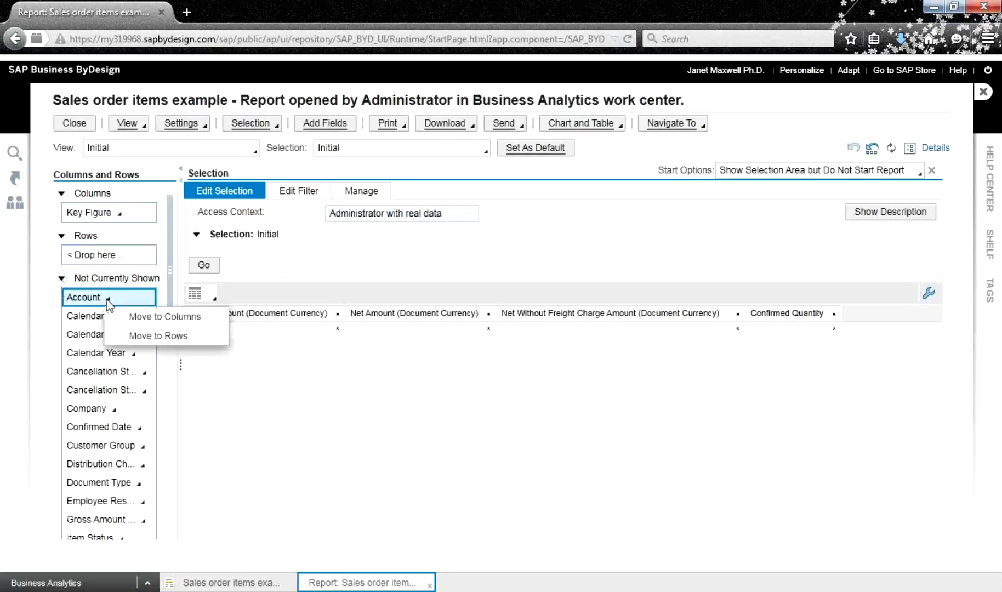
click(144, 335)
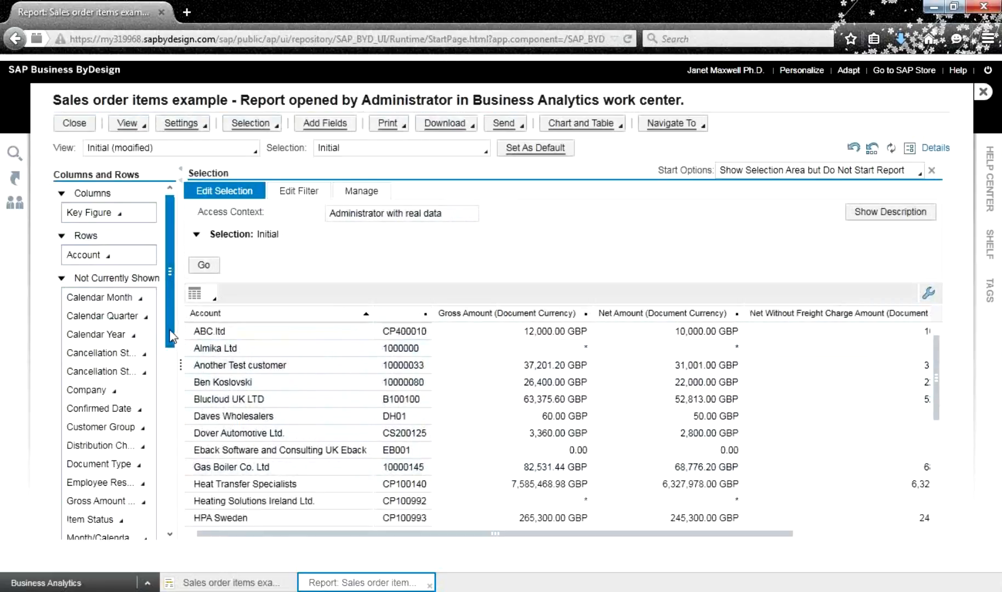
Move Sales Order Item from Not Currently Shown into the report rows beneath Account
scroll(172, 346, down, 1)
drag(171, 347, 159, 471)
click(144, 486)
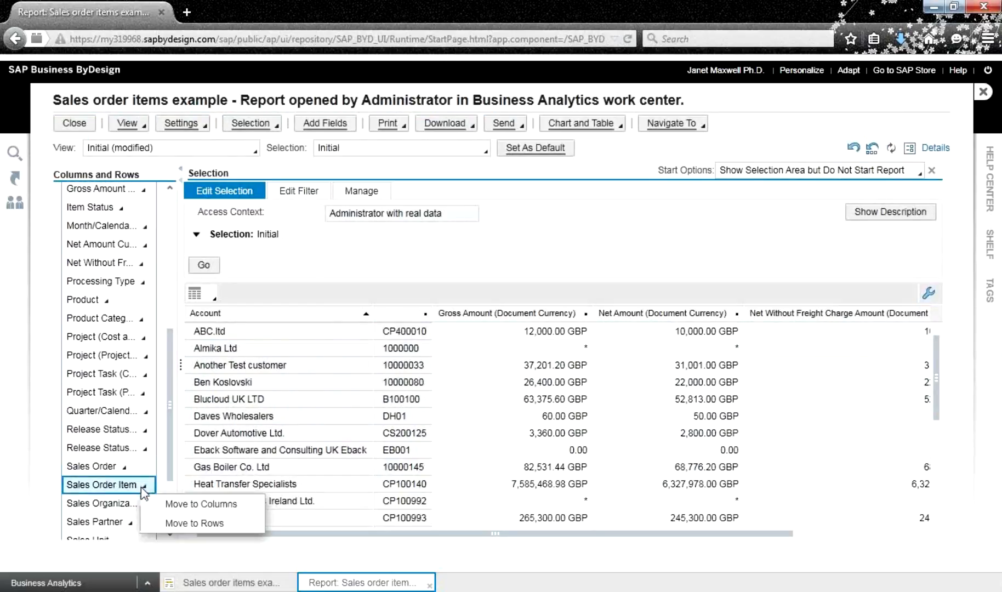
click(168, 521)
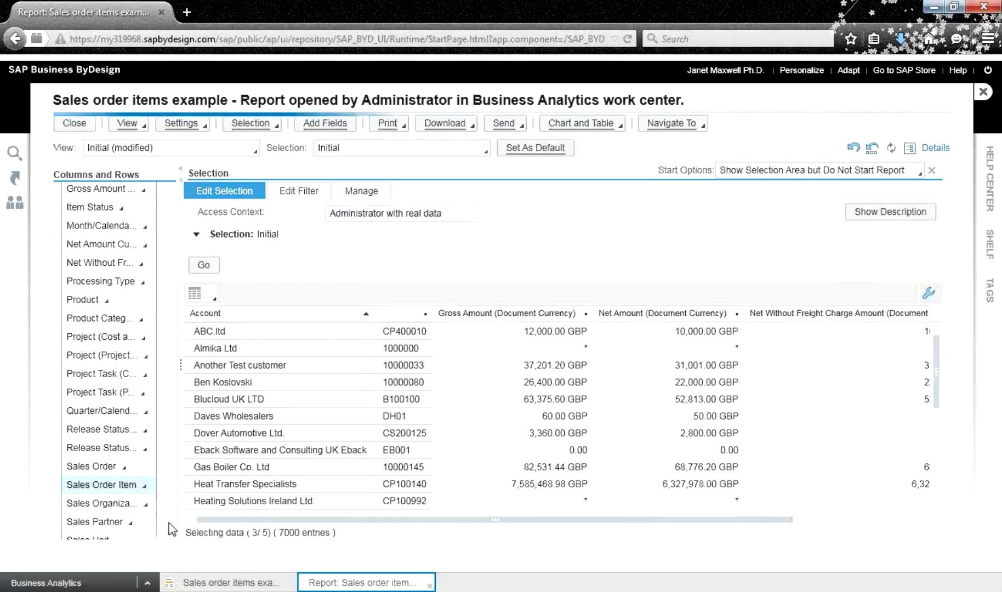
Move Product into the rows as a further breakdown after Sales Order Item
drag(320, 536, 286, 541)
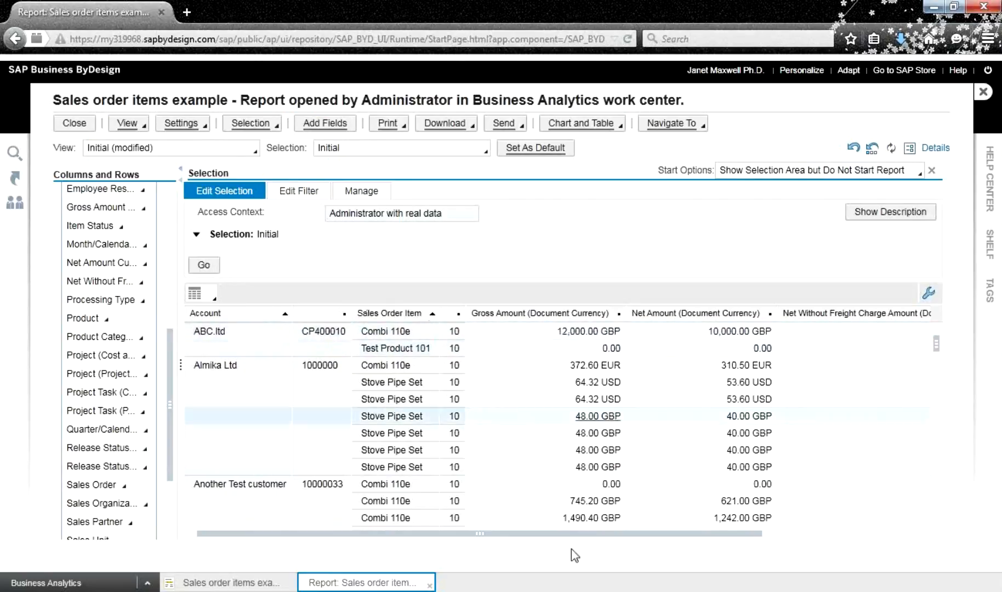
drag(560, 539, 444, 543)
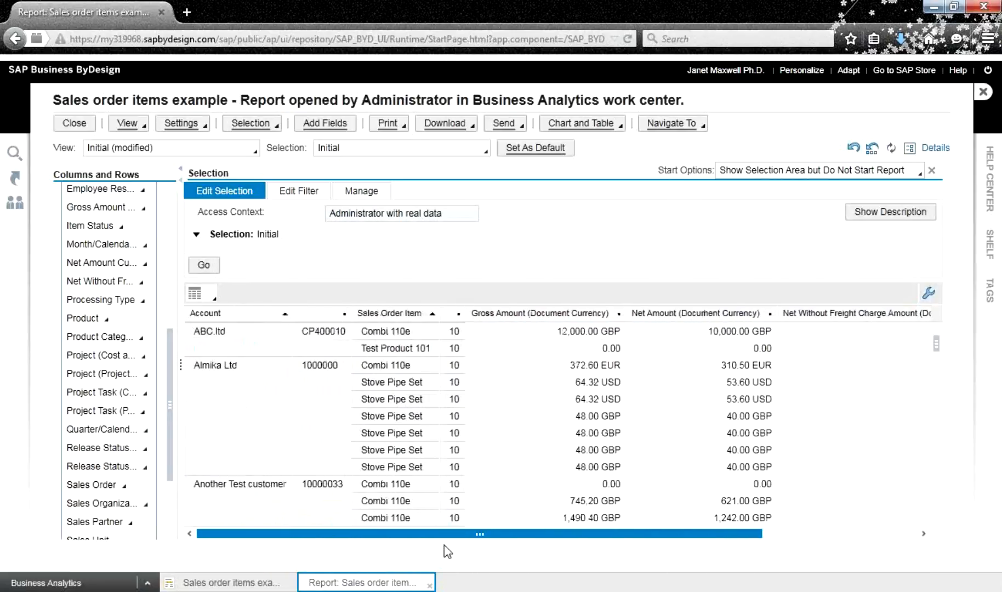
click(112, 321)
click(133, 355)
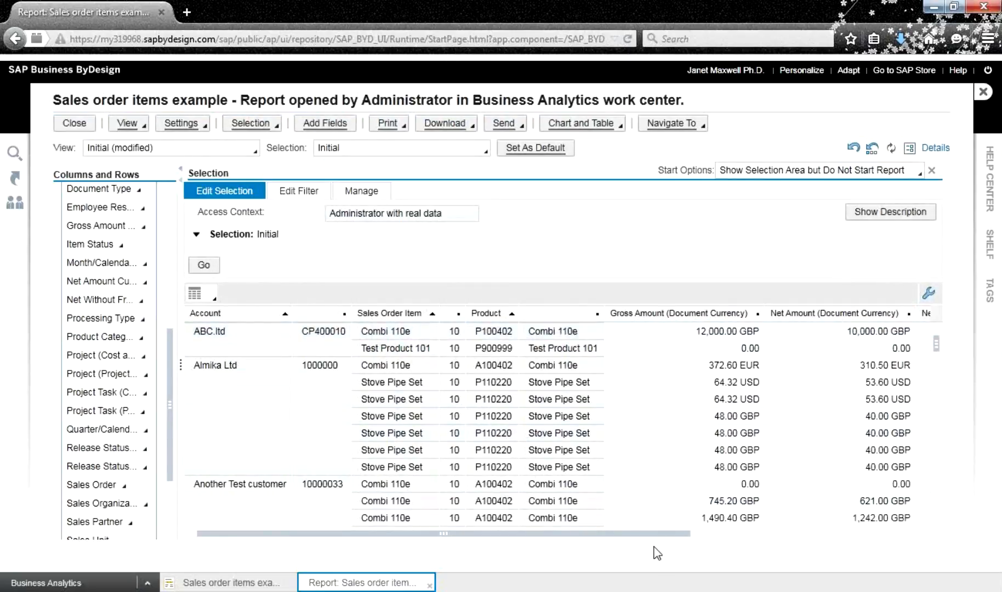
drag(657, 535, 899, 540)
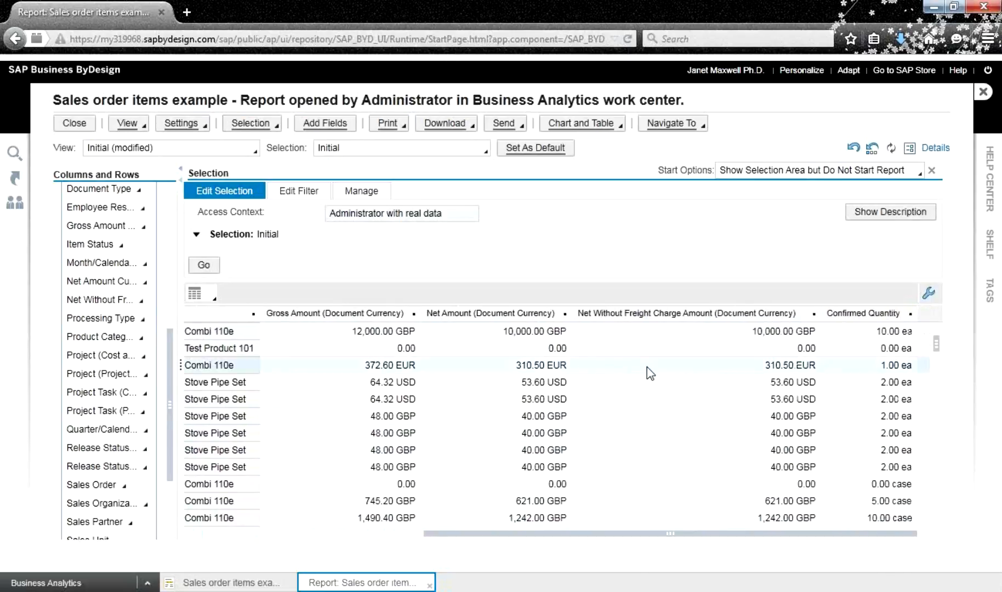